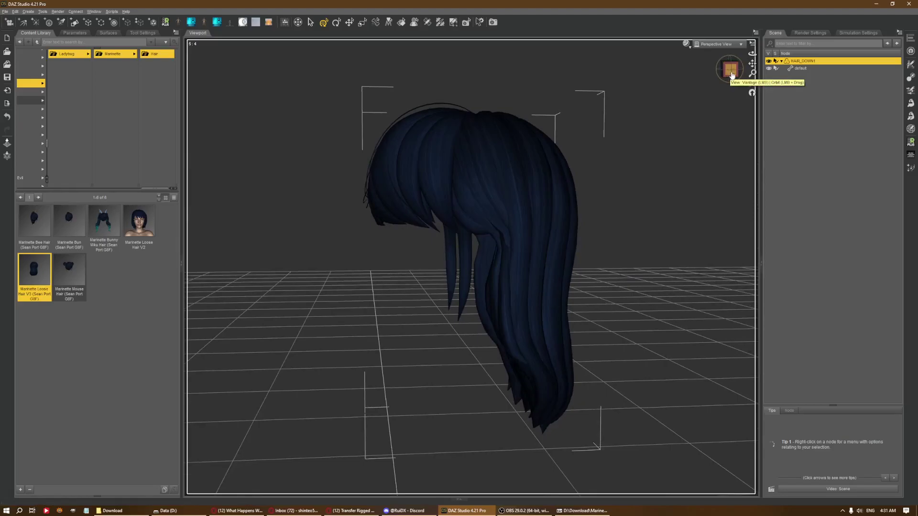
Step: Examine the hair figure's default bone from the side and front with the Joint Editor active
mouse_move(730, 74)
left_mouse_down()
mouse_move(784, 76)
mouse_move(731, 72)
left_mouse_up()
left_click(732, 70)
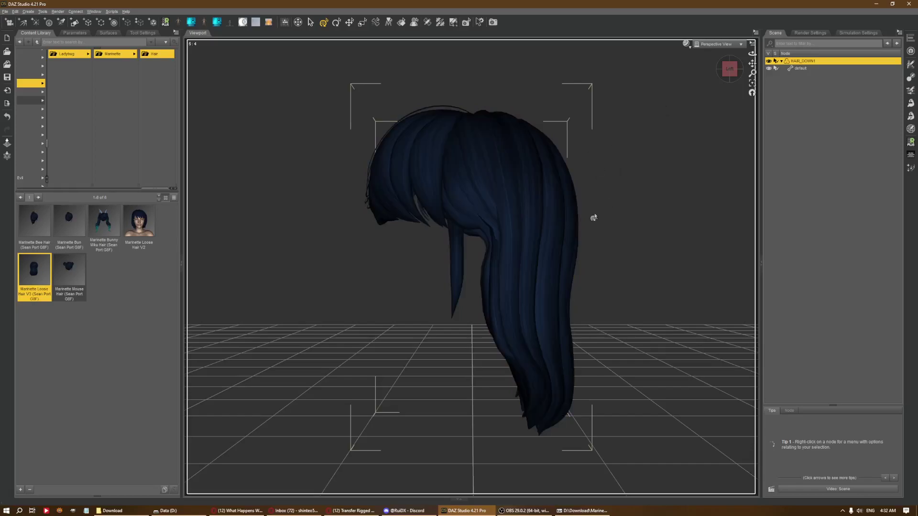
left_click(571, 225)
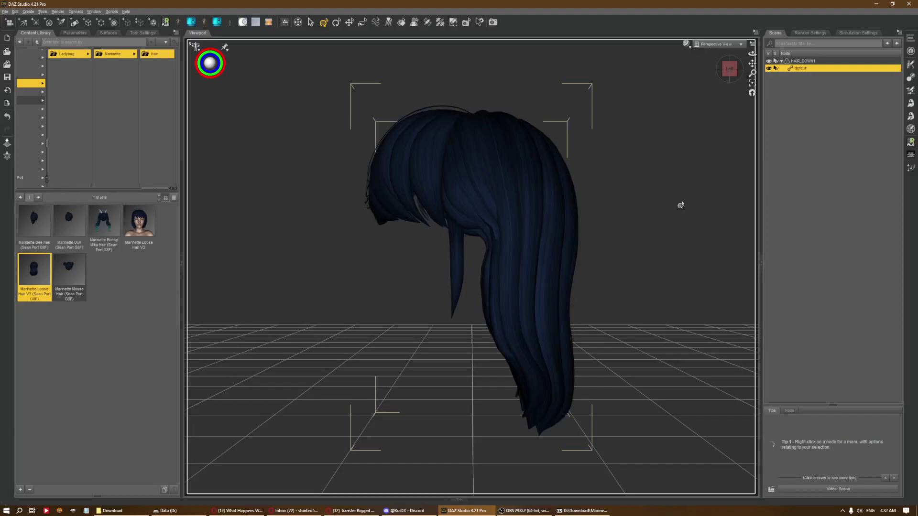
left_click(455, 22)
left_click(648, 148)
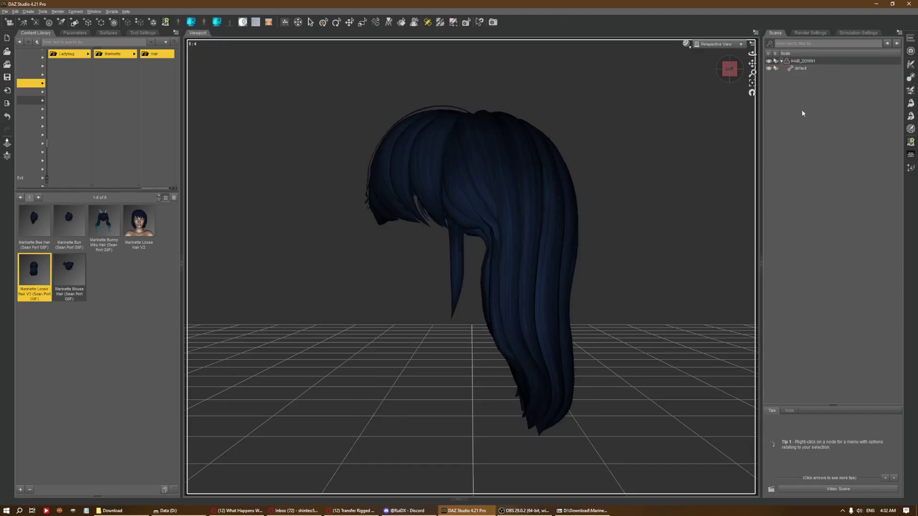
left_click(800, 68)
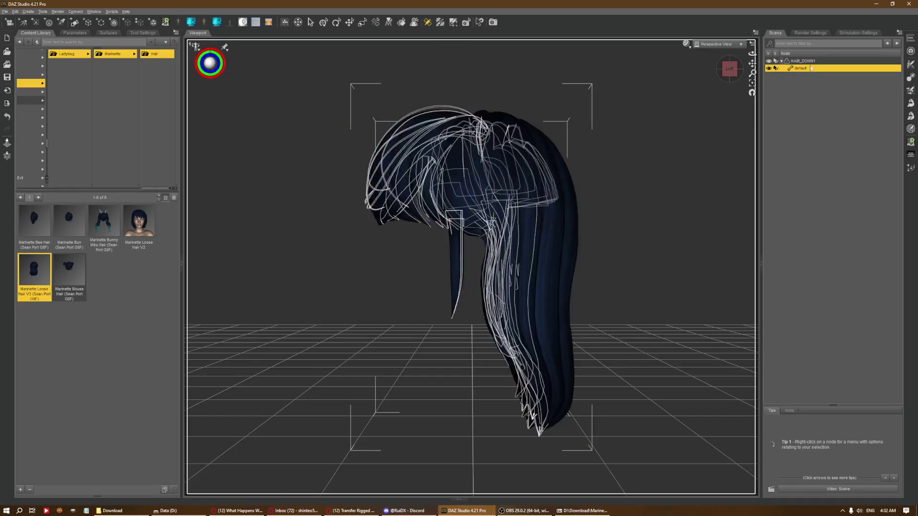
left_click(733, 69)
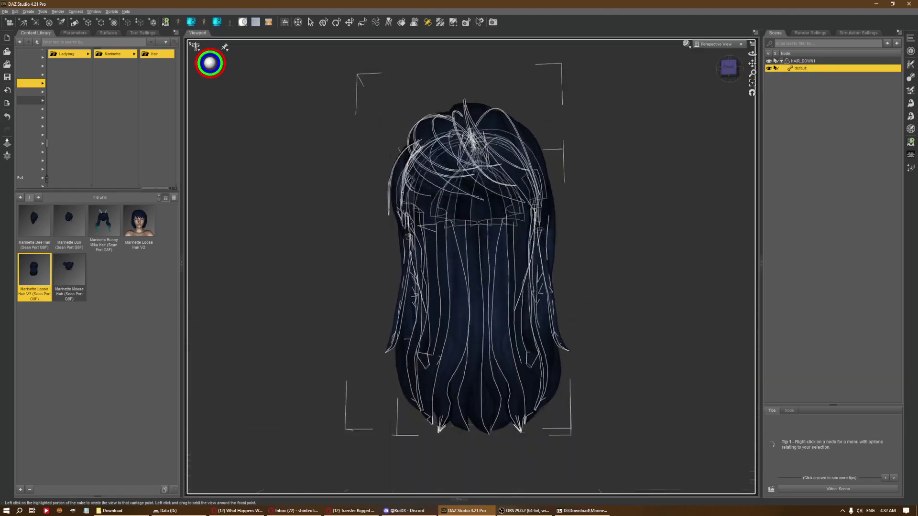
left_click(729, 72)
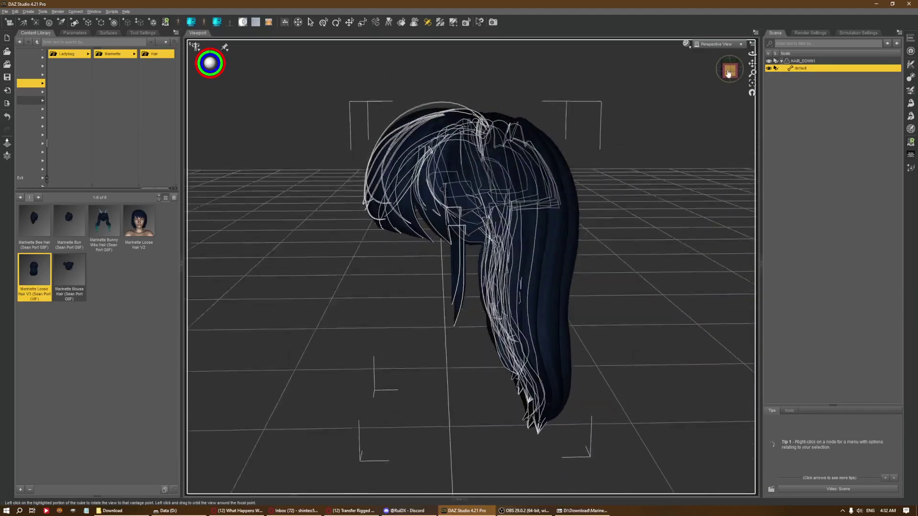
Step: Convert the HAIR_DOWN1 figure to a prop to strip its existing rigging
left_click(804, 62)
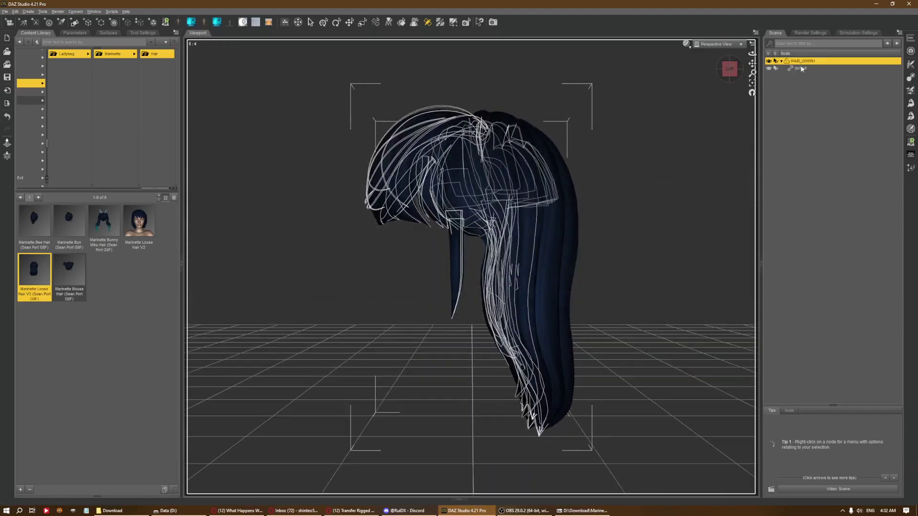
right_click(805, 63)
mouse_move(823, 68)
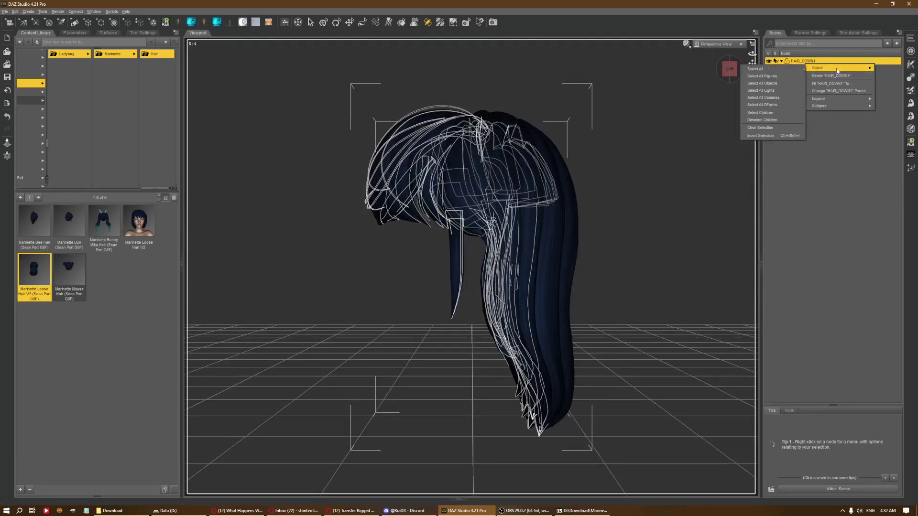
left_click(899, 31)
mouse_move(882, 102)
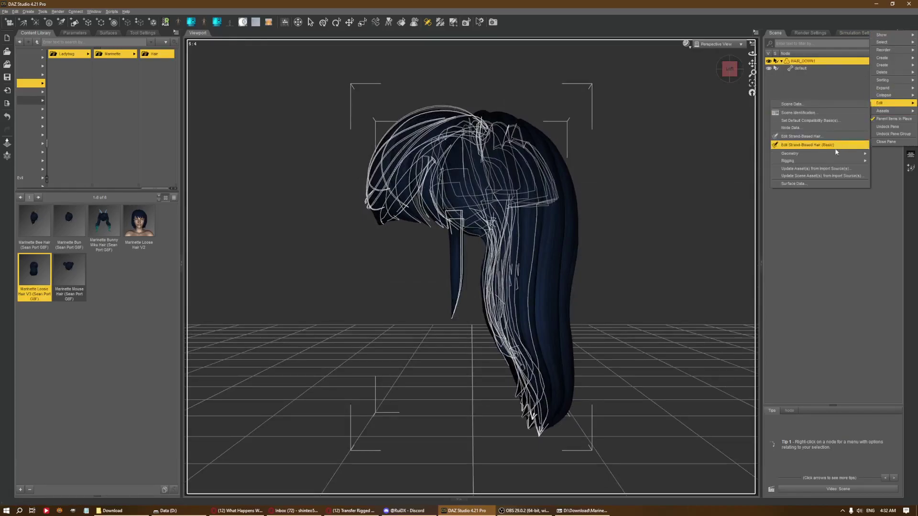
mouse_move(813, 160)
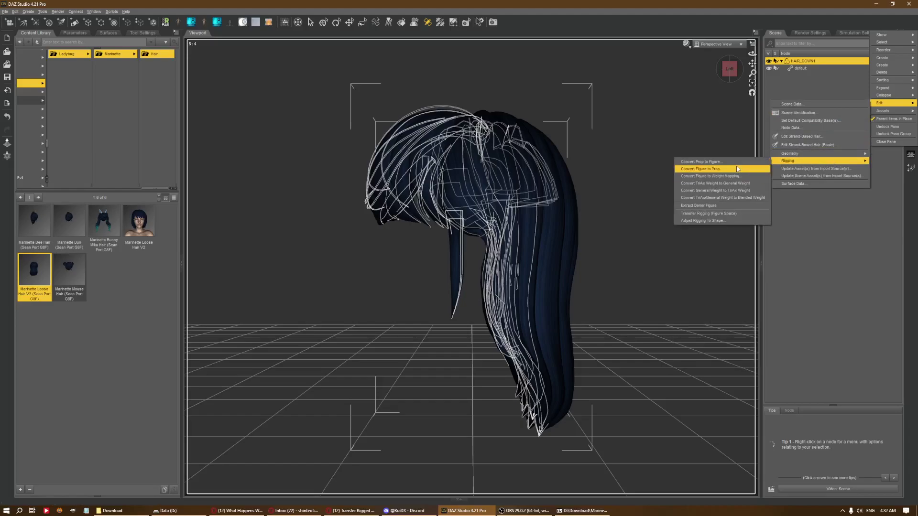
left_click(738, 169)
Step: Convert the hair prop to a figure with root bone "Bone", General Weight Mapping, and Inherit Skeleton of Parent off
left_click(808, 60)
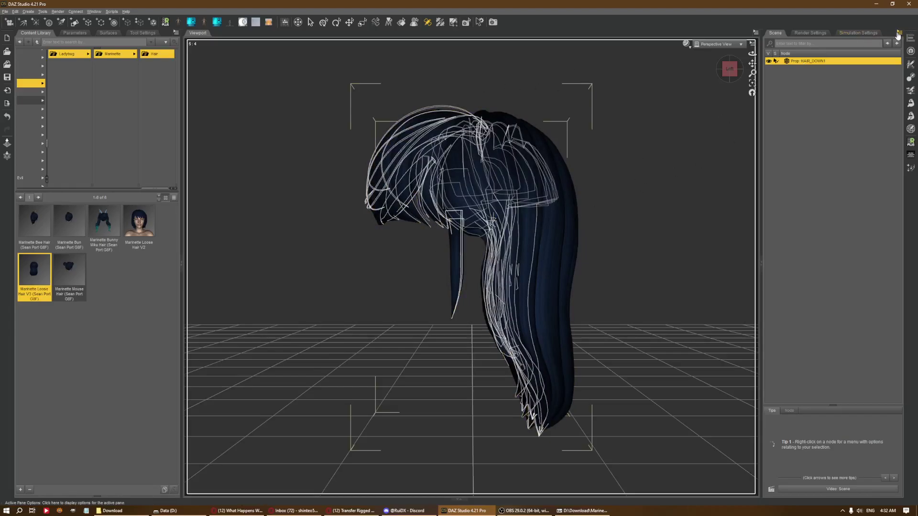
left_click(899, 35)
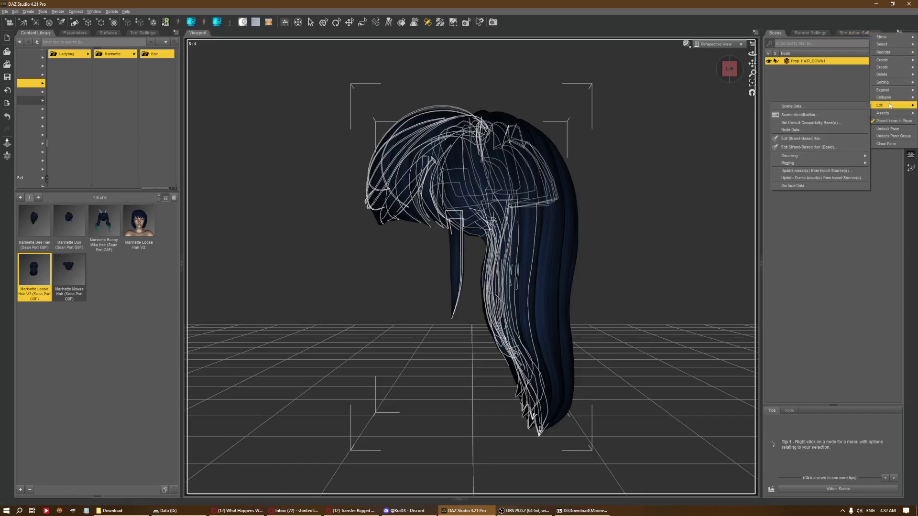
mouse_move(796, 159)
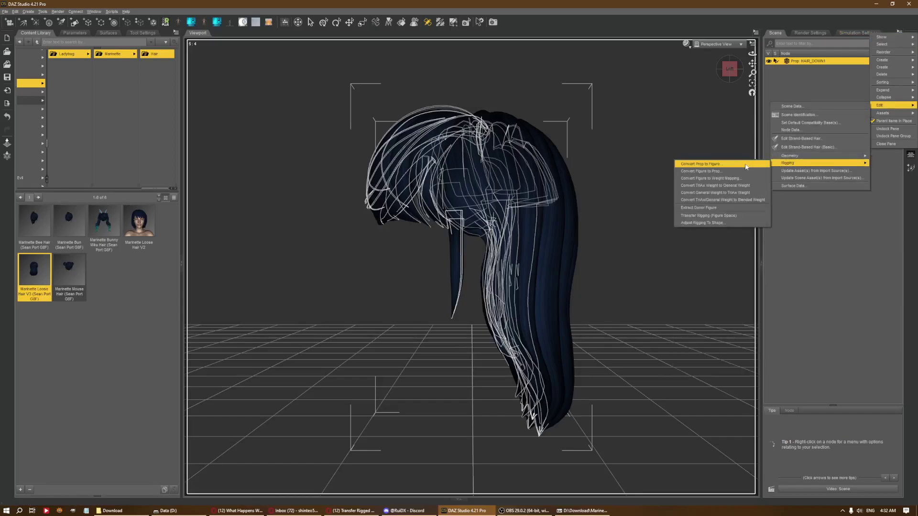
left_click(746, 164)
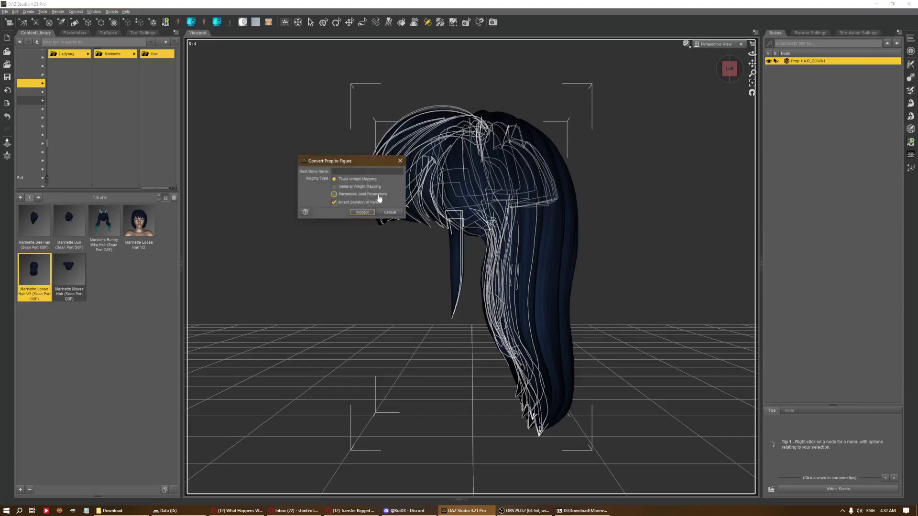
left_click(347, 189)
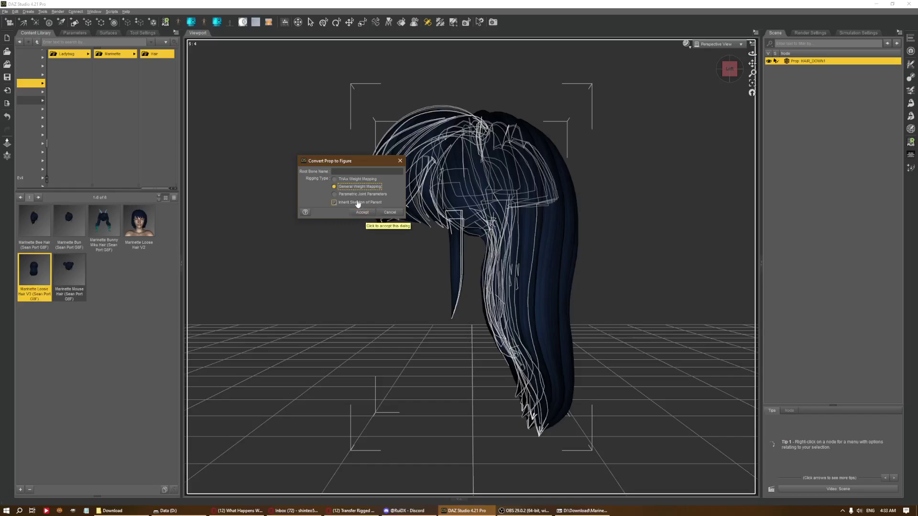
left_click(357, 202)
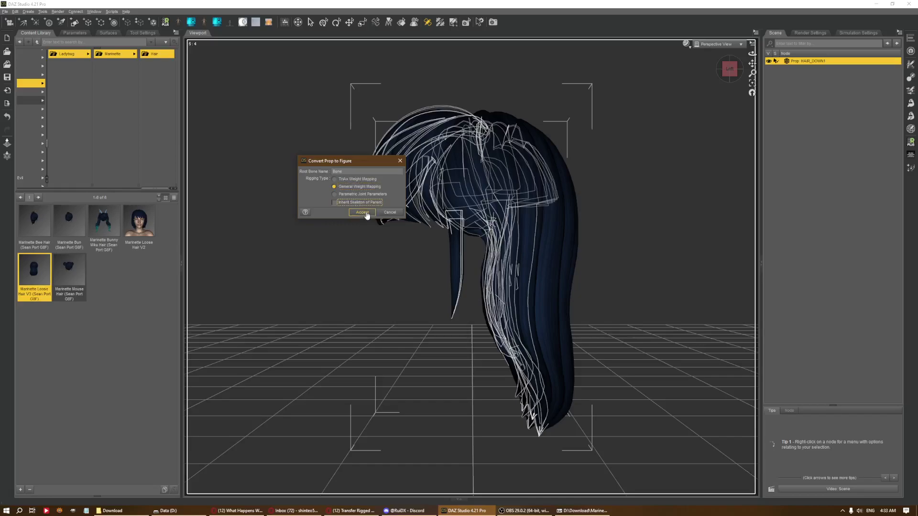
left_click(367, 214)
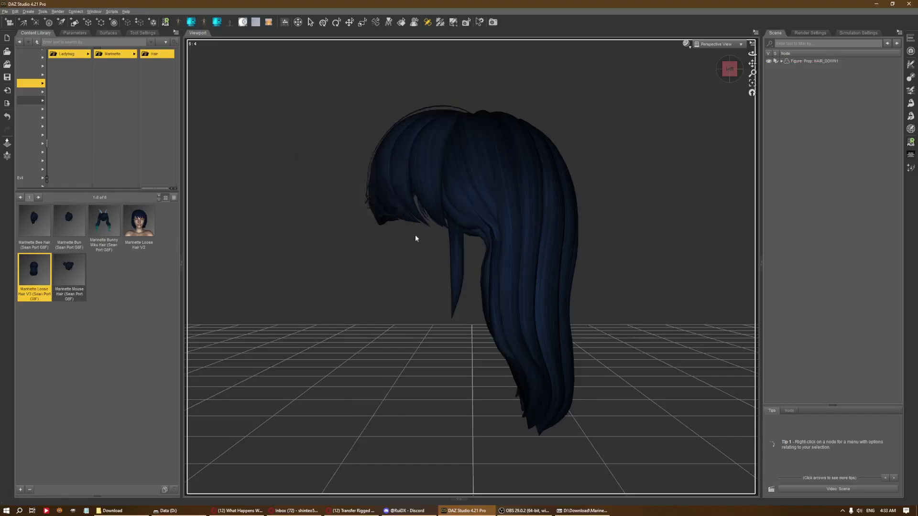
Step: Rename the converted hair figure as HAIR_DOWN1 by removing its prefix
left_click(811, 65)
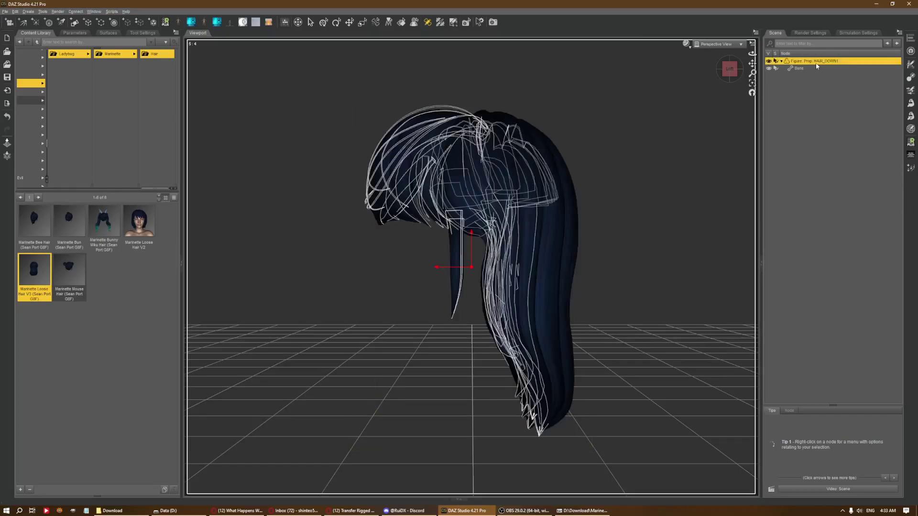
right_click(816, 63)
key("Escape")
right_click(815, 61)
left_click(819, 62)
left_click_drag(814, 62, 714, 56)
key("BackSpace")
key("Return")
Step: With the Joint Editor, raise the root bone's end point from floor level up into the crown area of the hair
left_click(800, 68)
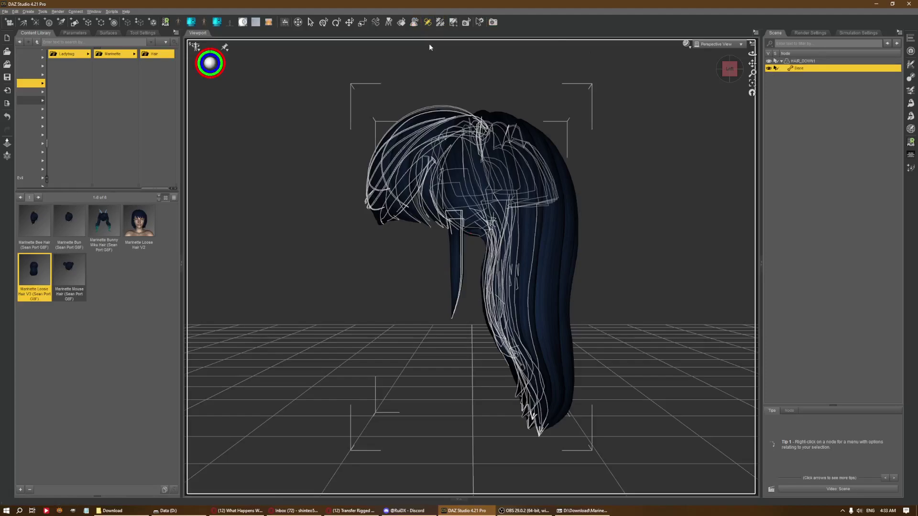
left_click(731, 68)
left_click_drag(730, 69, 679, 73)
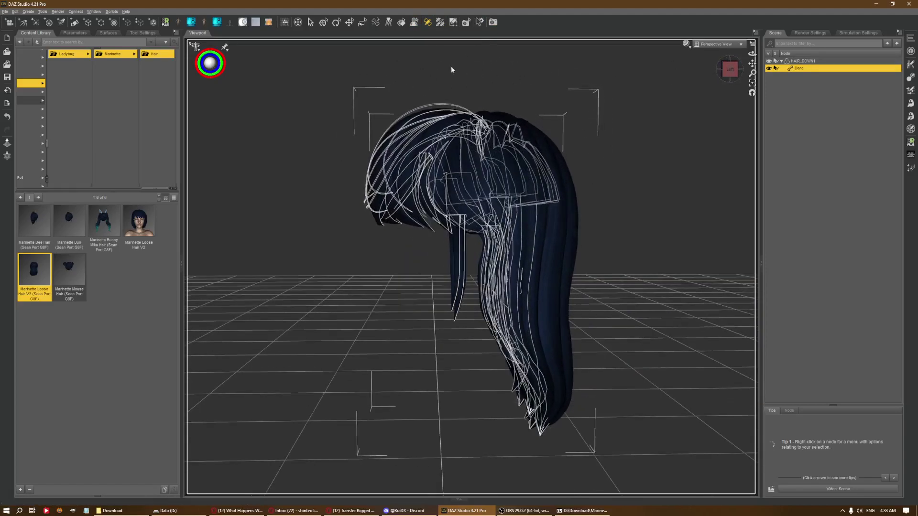
left_click(440, 24)
left_click(752, 83)
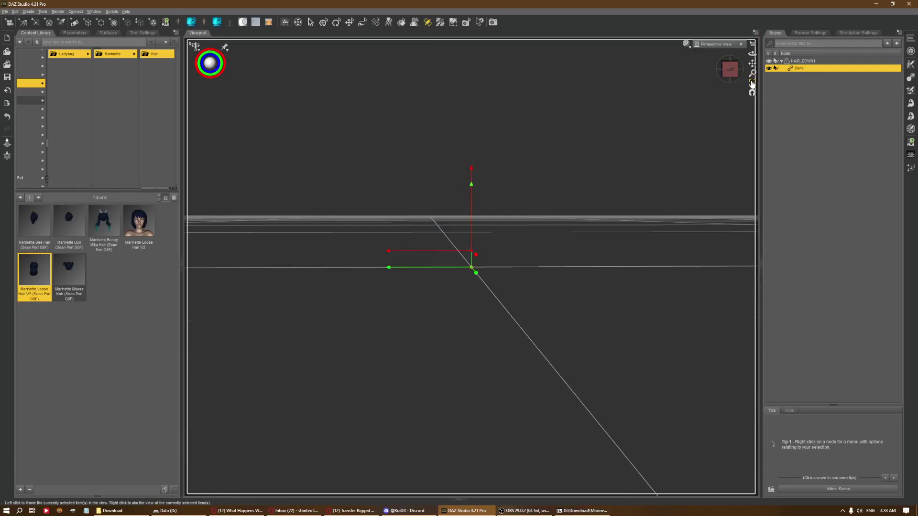
left_click_drag(732, 75, 780, 74)
scroll(704, 106, "down", 3)
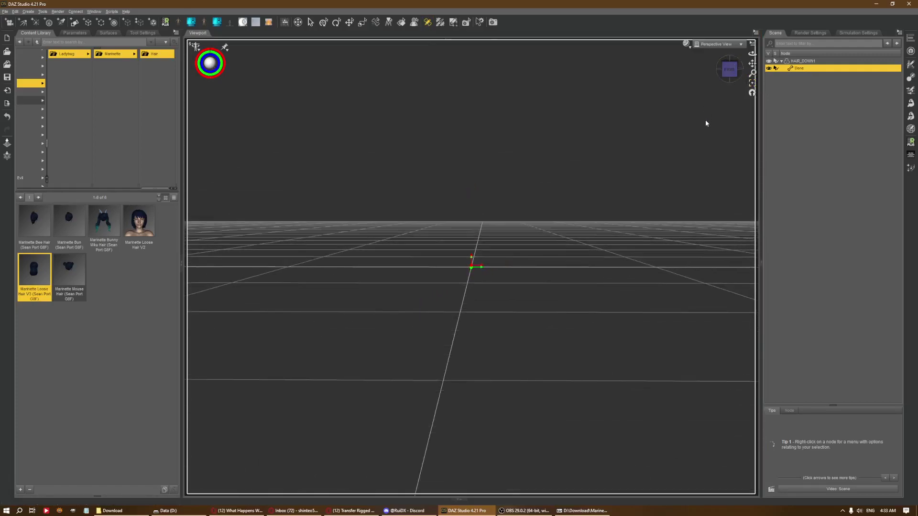
left_click_drag(751, 64, 749, 65)
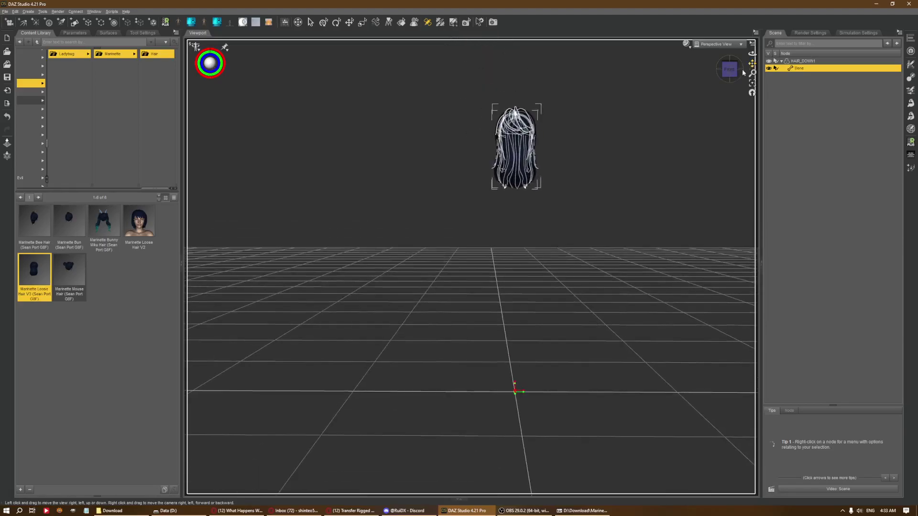
left_click(516, 384)
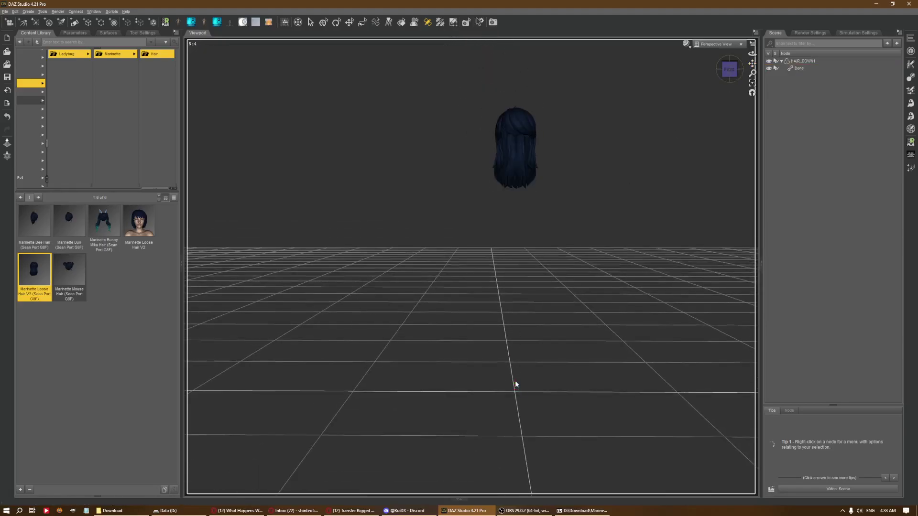
key("ctrl+z")
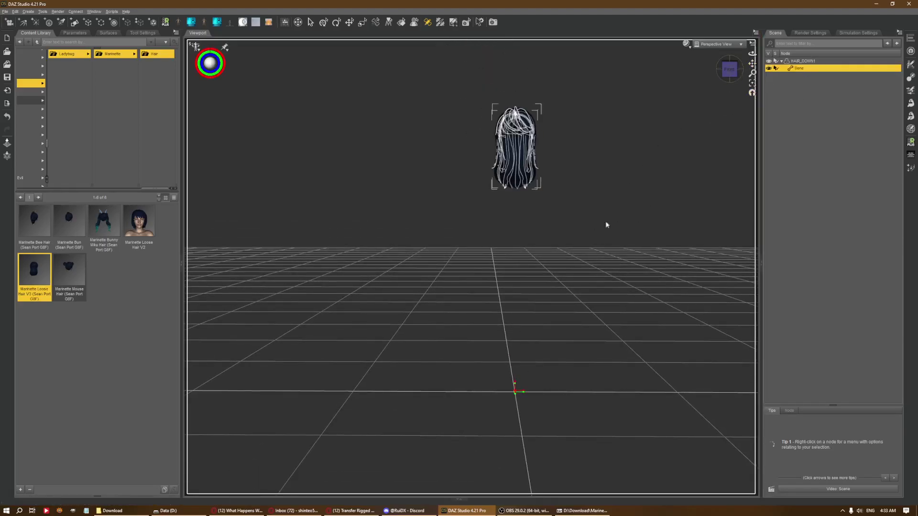
left_click(514, 385)
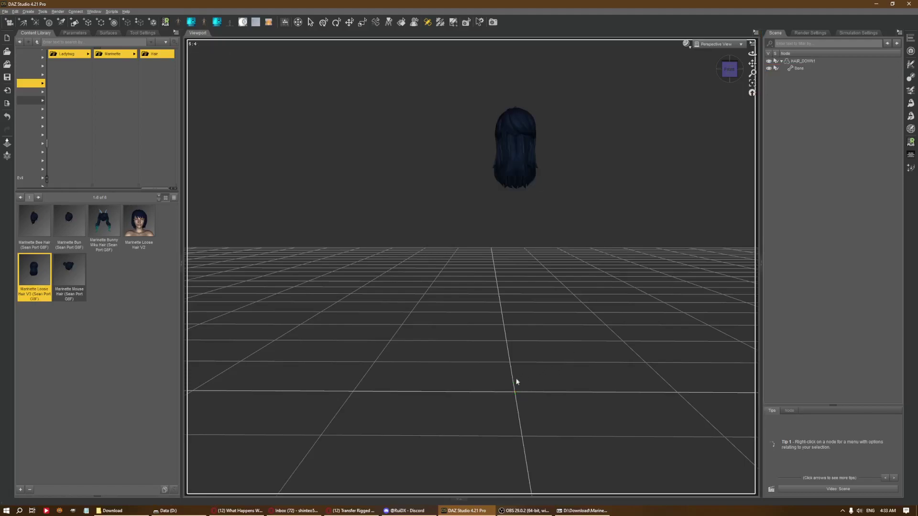
left_click(799, 69)
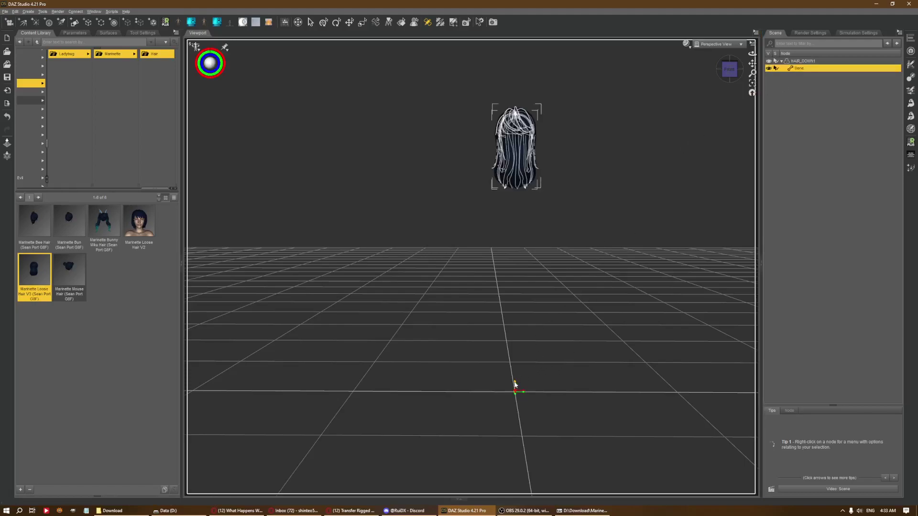
left_click_drag(515, 372, 515, 114)
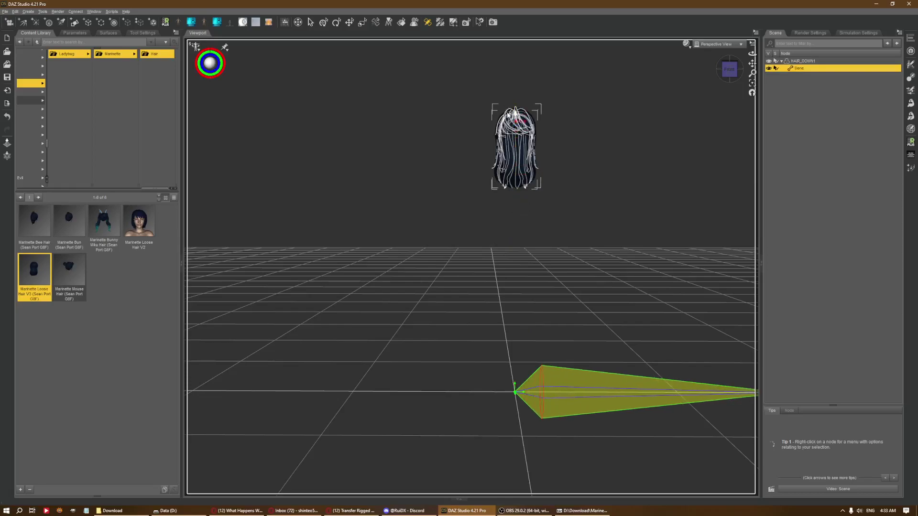
Step: Align the bone node and raise its center point from the floor into the hair, just below the end point
right_click(573, 137)
mouse_move(608, 181)
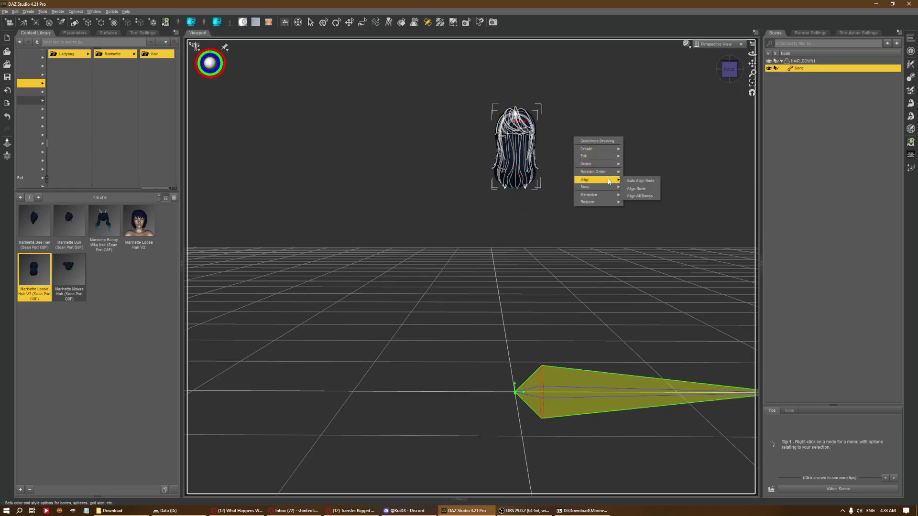
left_click(636, 188)
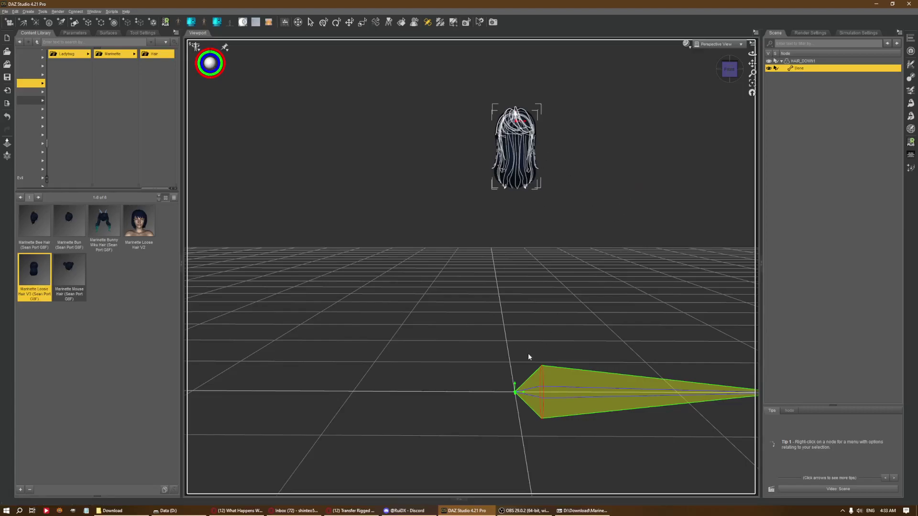
left_click_drag(515, 392, 516, 207)
left_click_drag(518, 122, 520, 123)
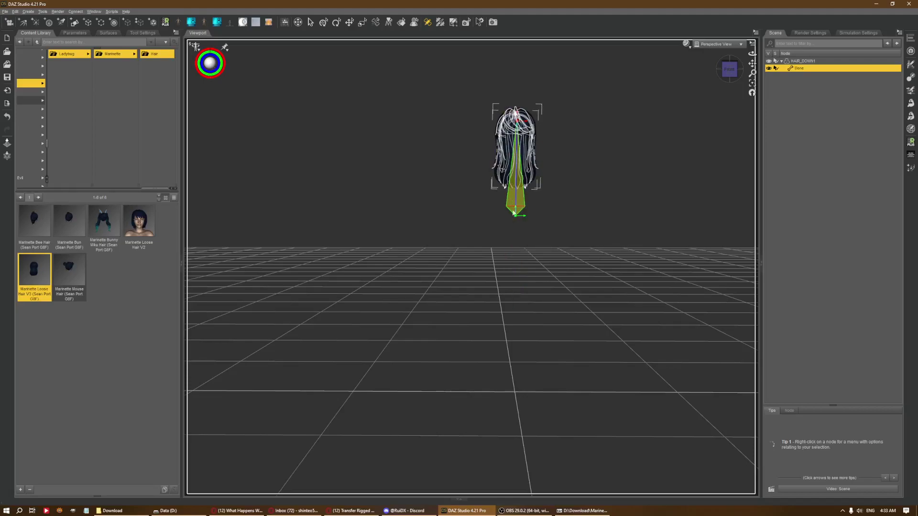
left_click_drag(515, 206, 516, 142)
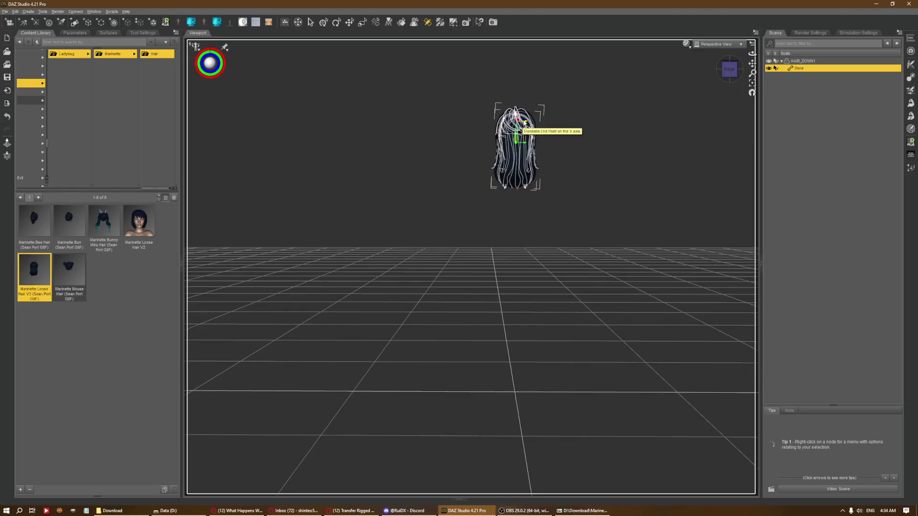
Step: Adjust the X position of the bone's end point, trying 0 and settling on 0.11
left_click(752, 83)
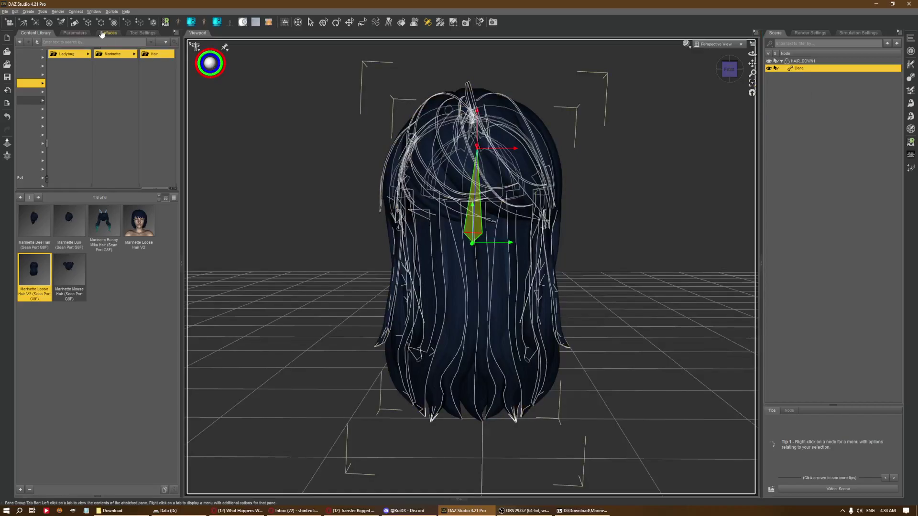
left_click(142, 32)
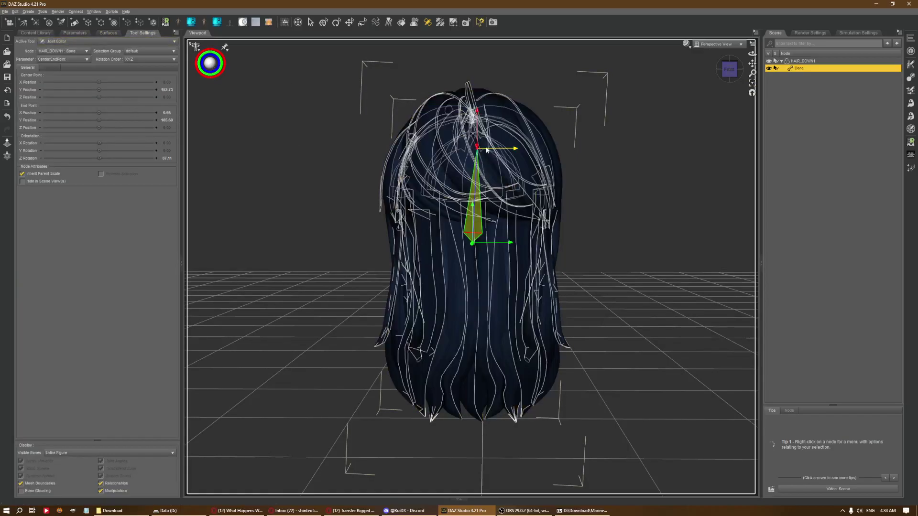
left_click(168, 113)
type("0")
key("Return")
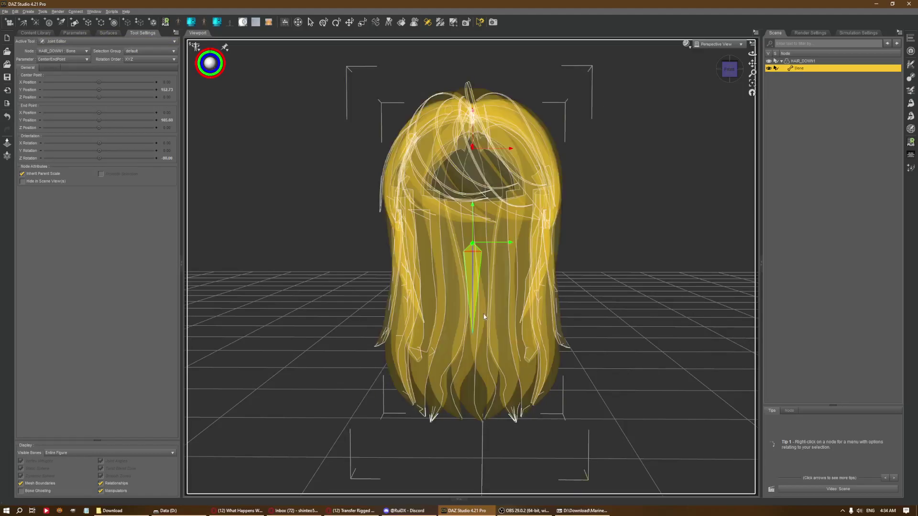
left_click(158, 114)
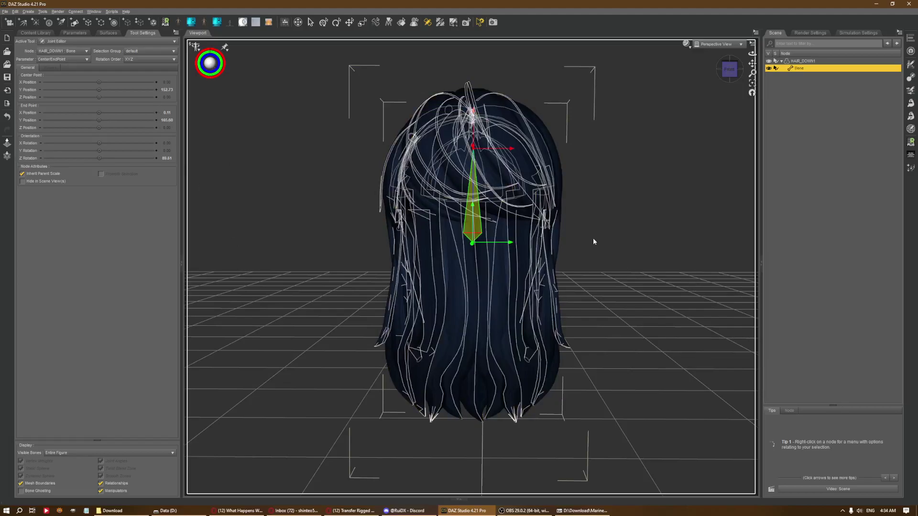
Step: In the side view, raise the bone's center point to a Y position of about 160.24 to shorten the bone
left_click(727, 70)
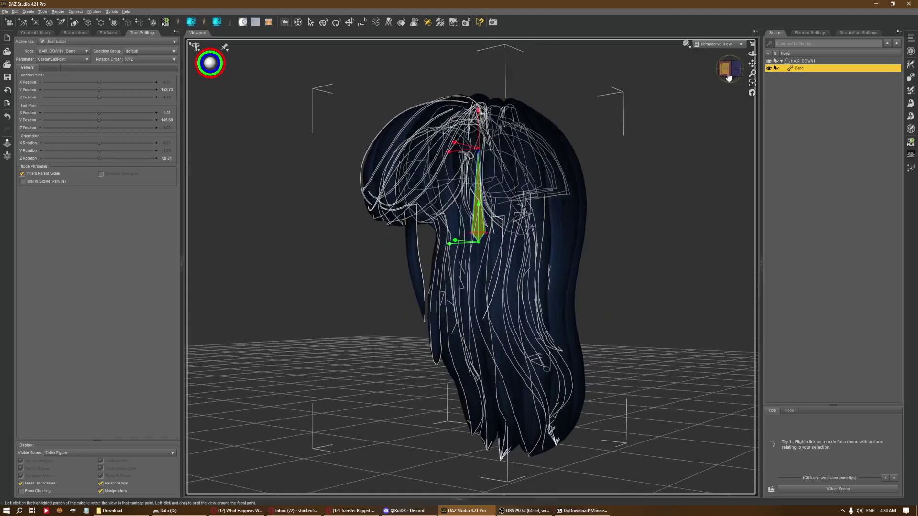
left_click(727, 71)
left_click(728, 70)
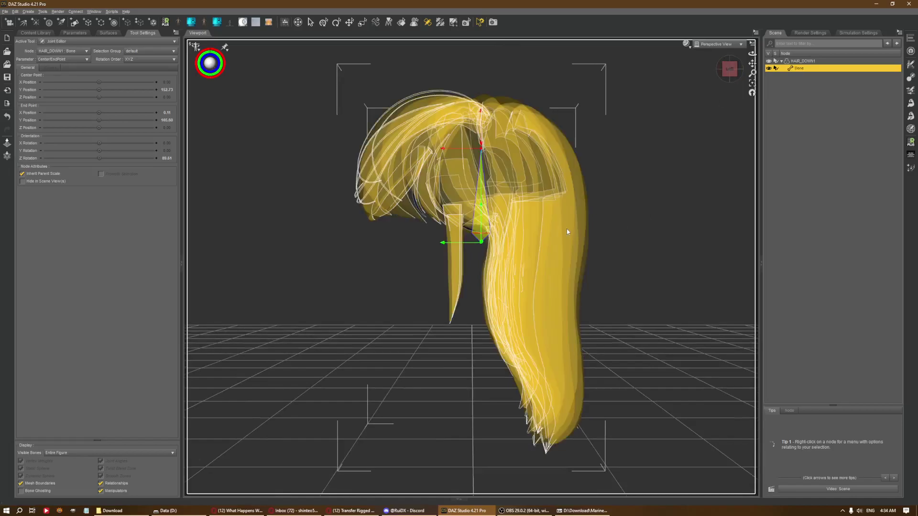
left_click_drag(483, 221, 482, 187)
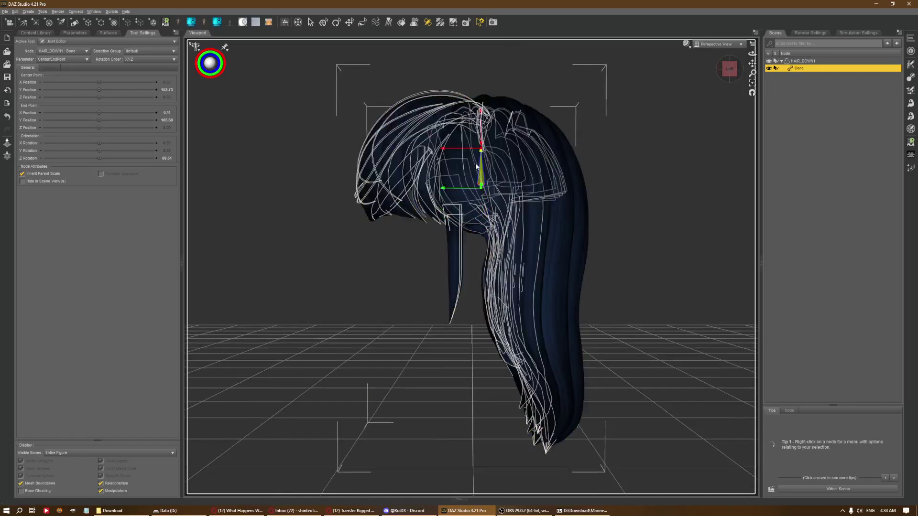
Step: Open the root bone's name for editing in the scene hierarchy
double_click(800, 69)
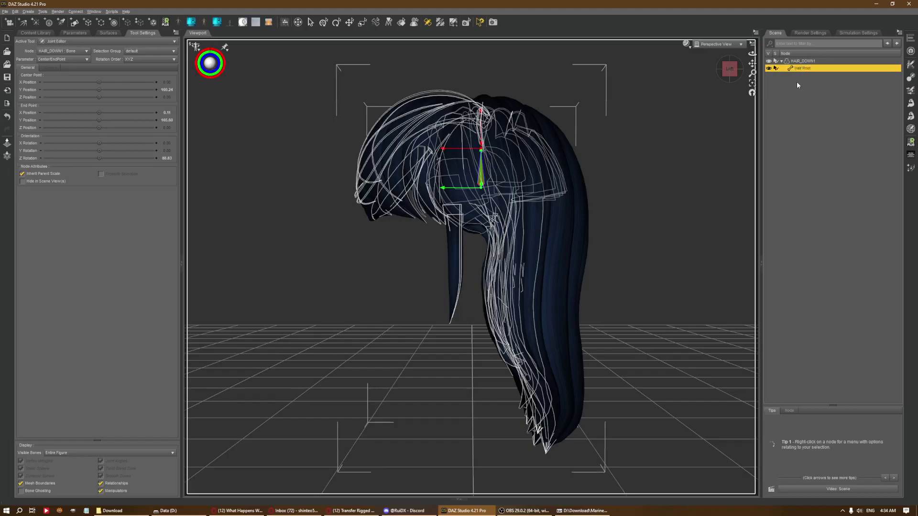
left_click(598, 76)
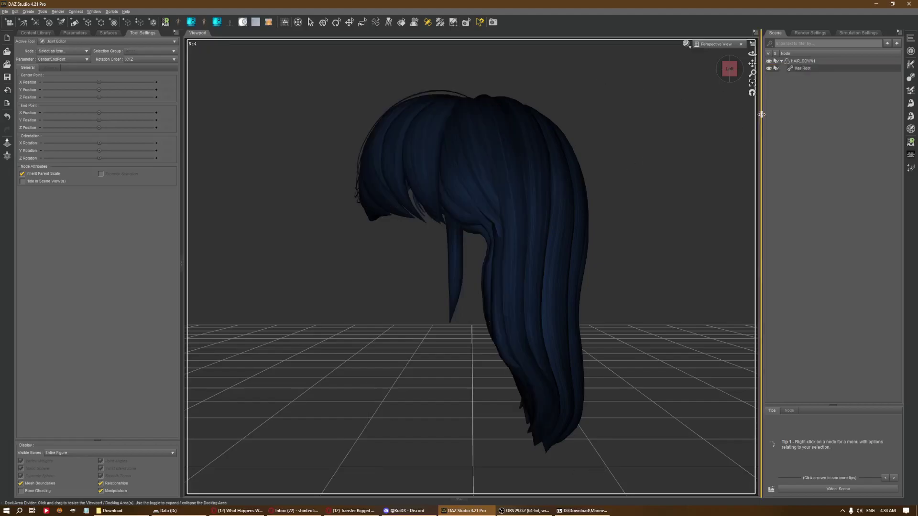
left_click(804, 67)
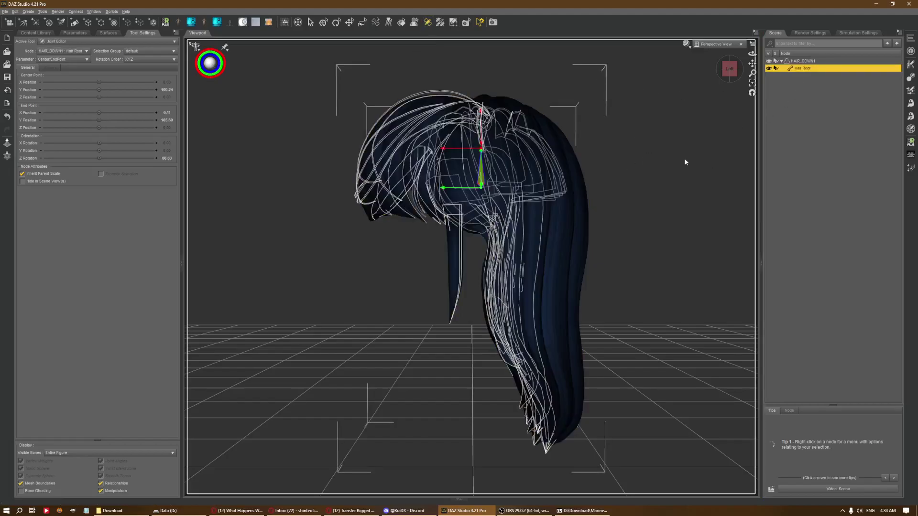
right_click(633, 104)
mouse_move(651, 117)
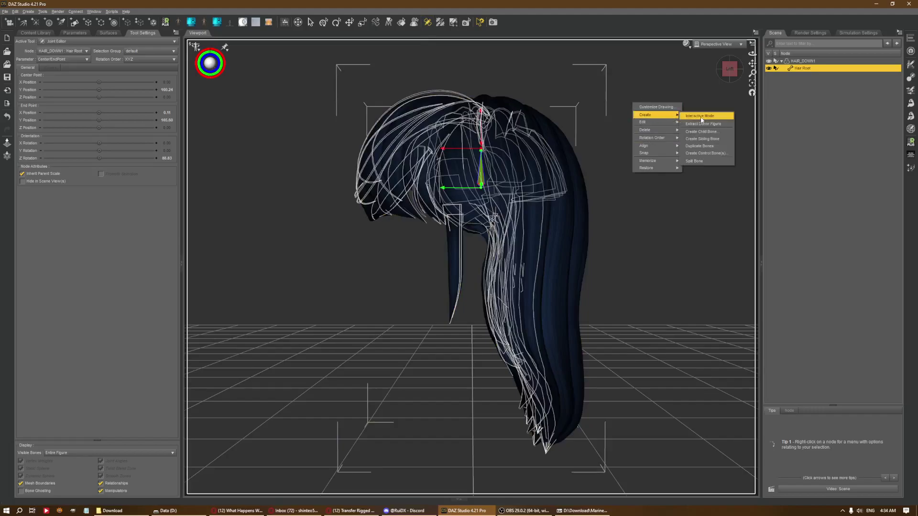
left_click(702, 132)
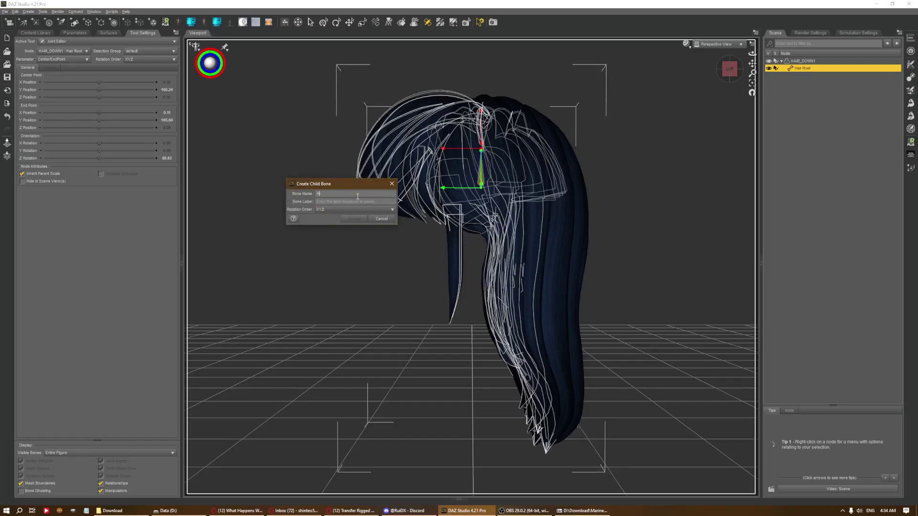
type("Back Hair 01")
key("ctrl+a")
left_click(333, 211)
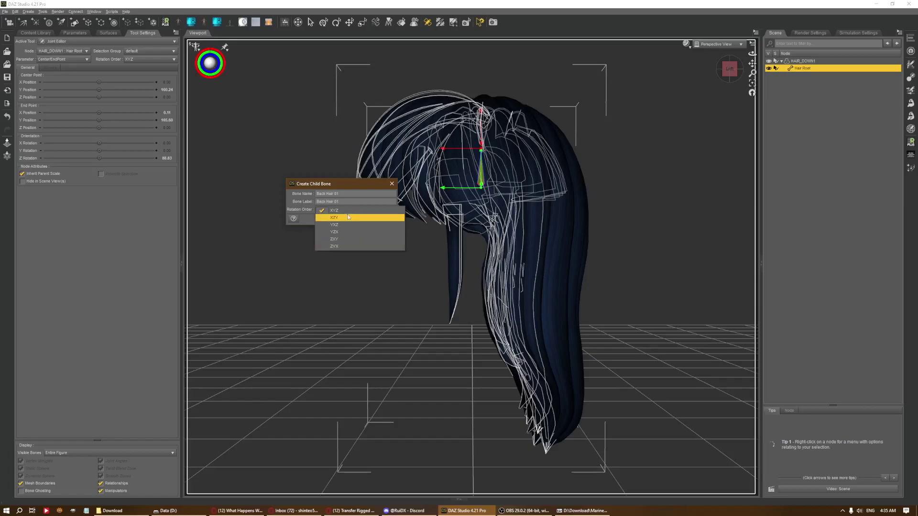
left_click(732, 74)
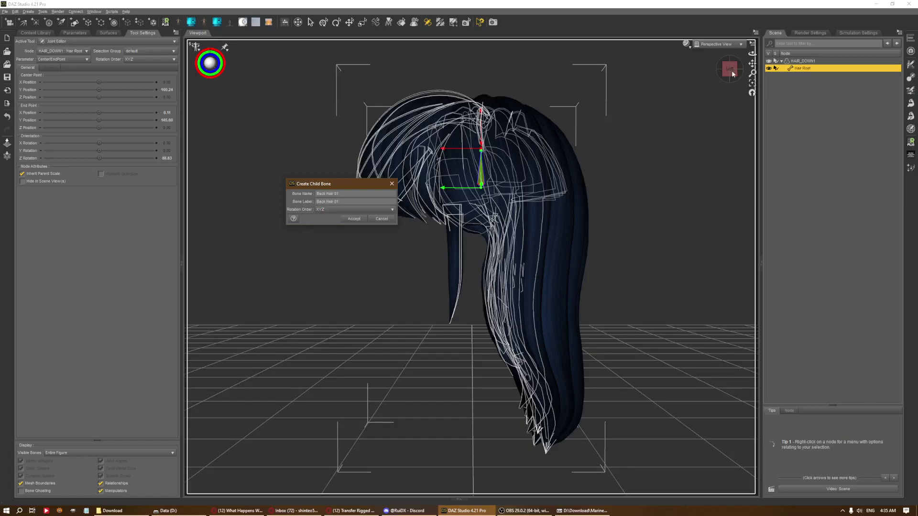
key("Escape")
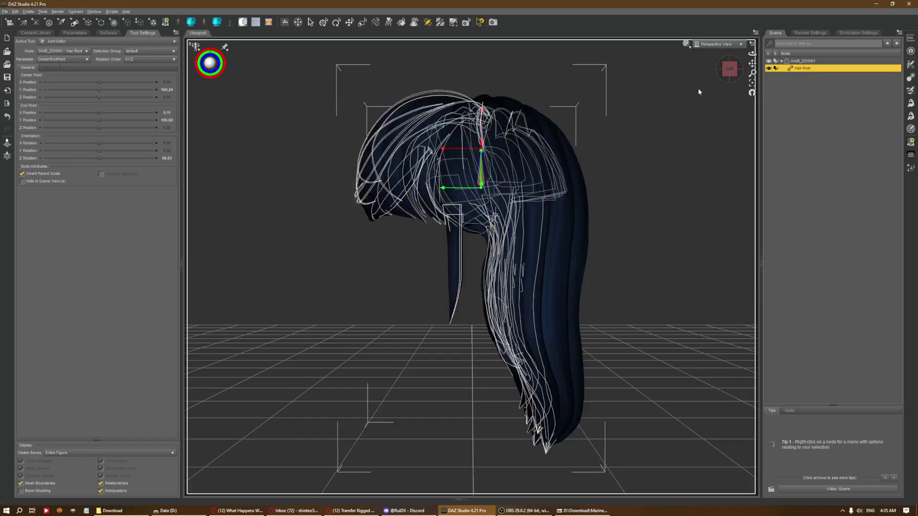
Step: Create a child bone named Back Hair 01 under Hair Root with the YZX rotation order
left_click(730, 69)
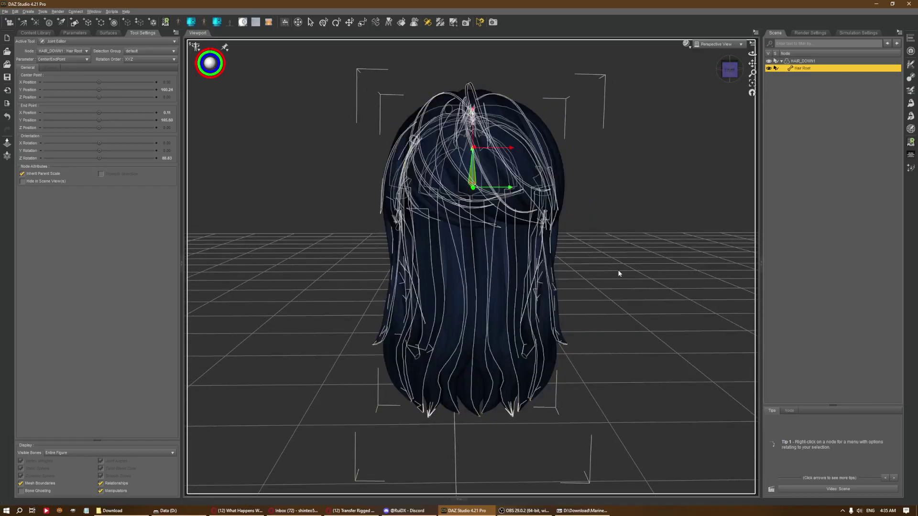
left_click(730, 69)
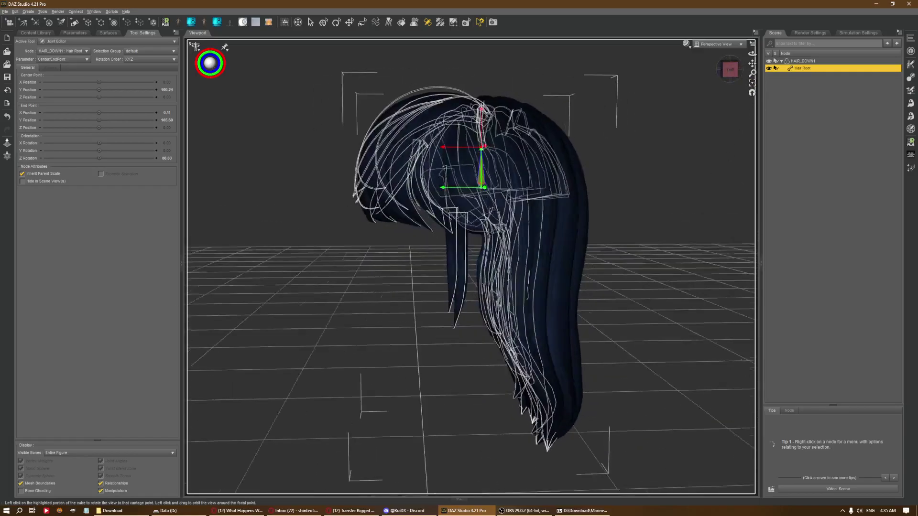
left_click(729, 70)
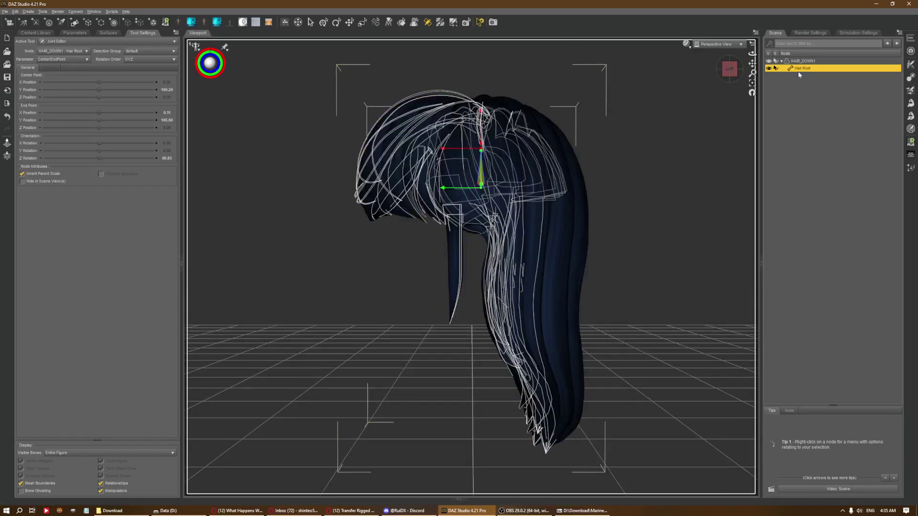
right_click(691, 134)
mouse_move(712, 144)
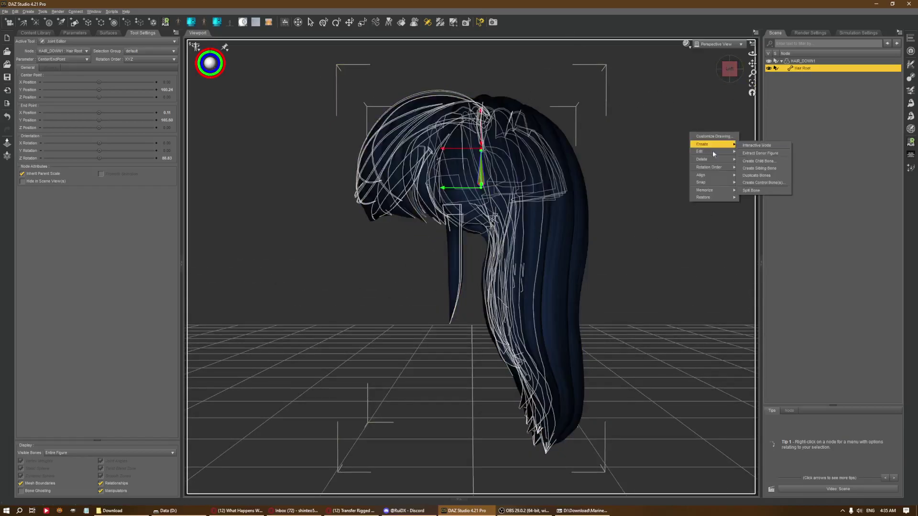
left_click(758, 162)
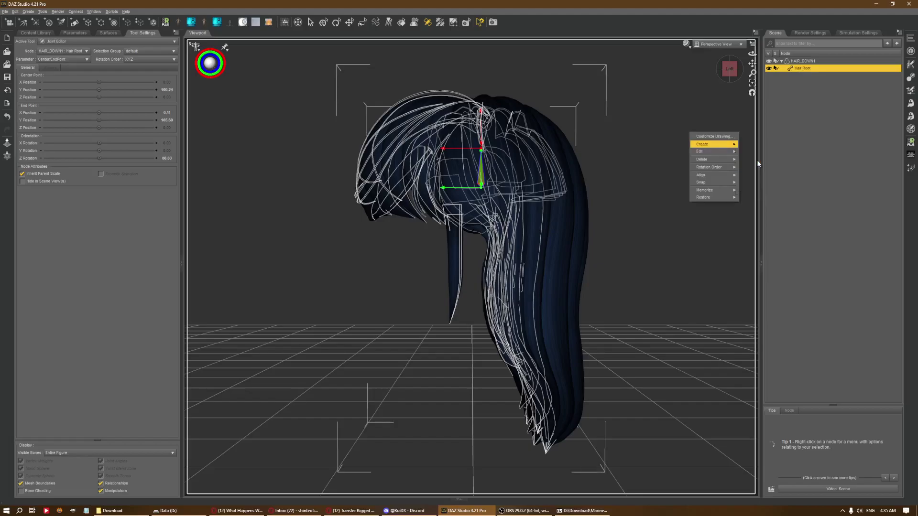
left_click(328, 195)
type("Back Hair 01")
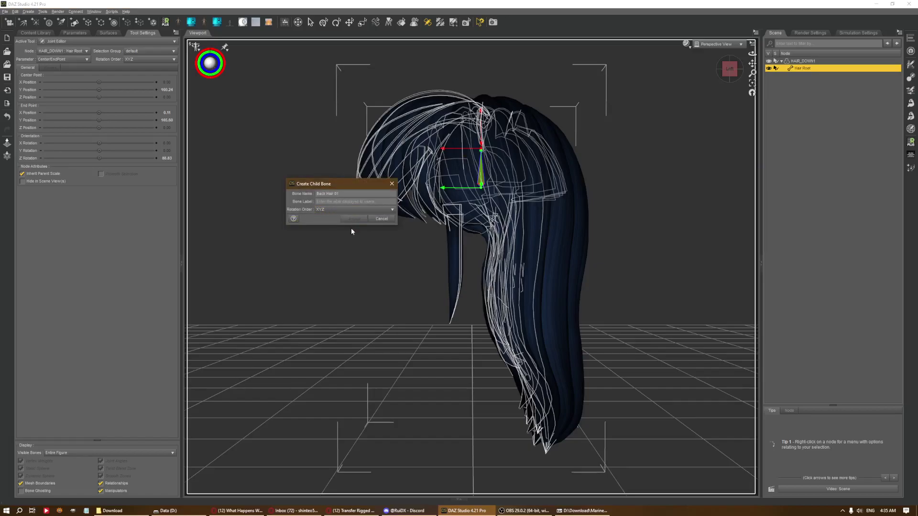
left_click(354, 209)
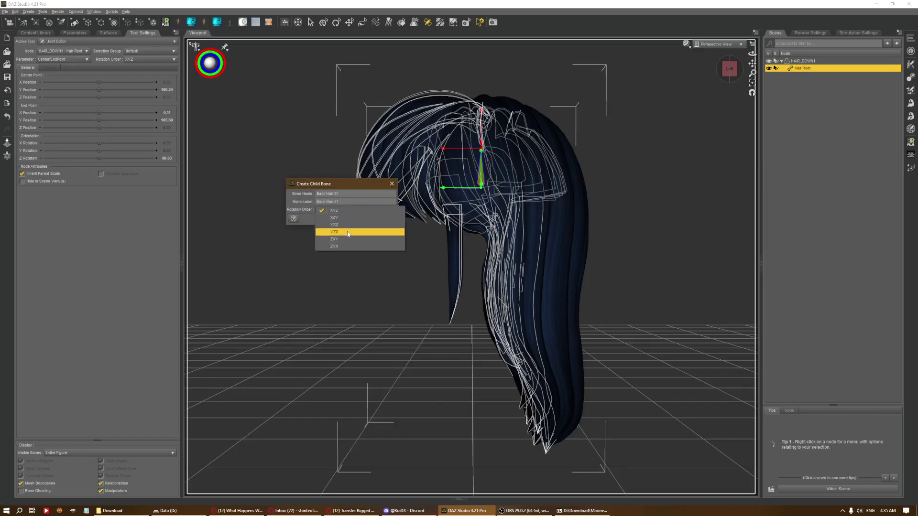
left_click(348, 234)
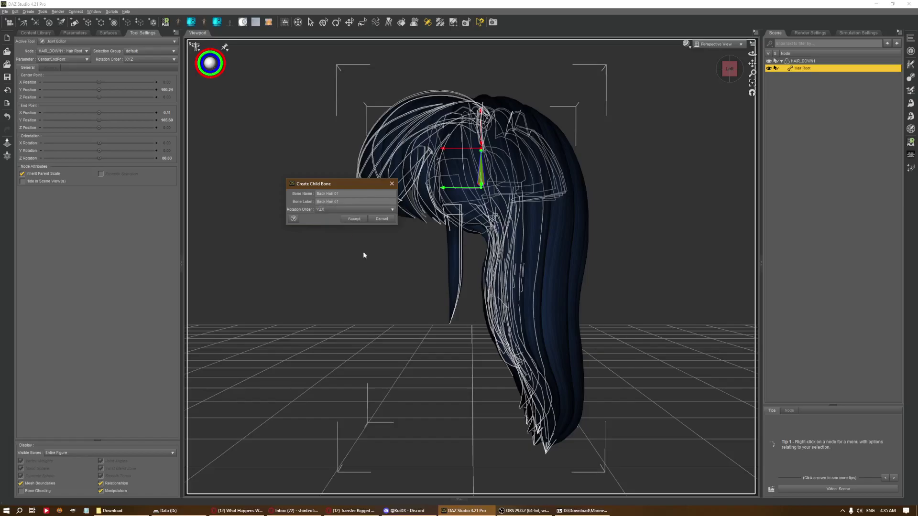
left_click(354, 219)
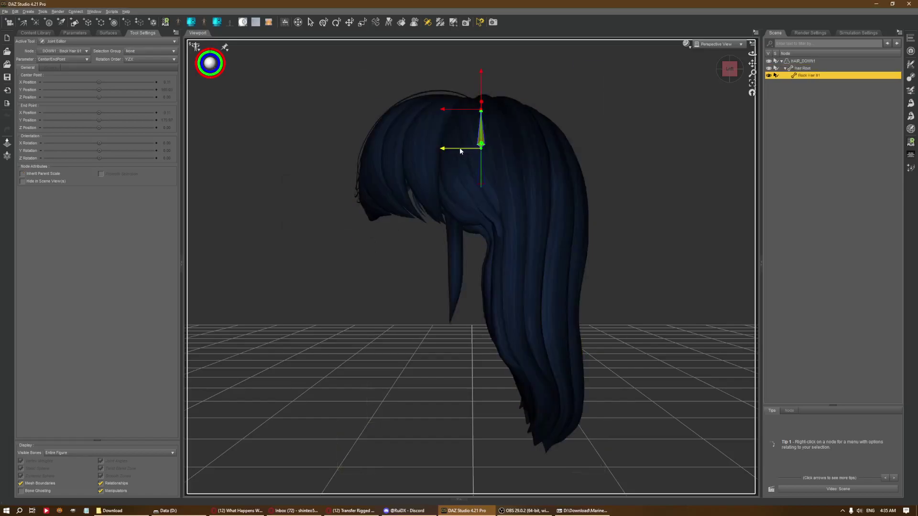
Step: Move the Back Hair 01 bone's center point back to Z about -7.24 and down, and lower its end point to the rear hair tips
left_click_drag(458, 147, 510, 156)
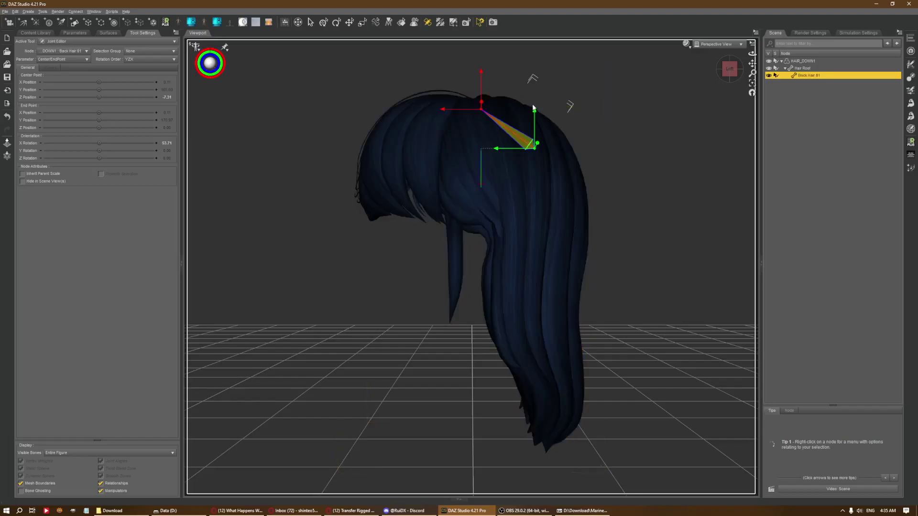
left_click_drag(534, 112, 535, 162)
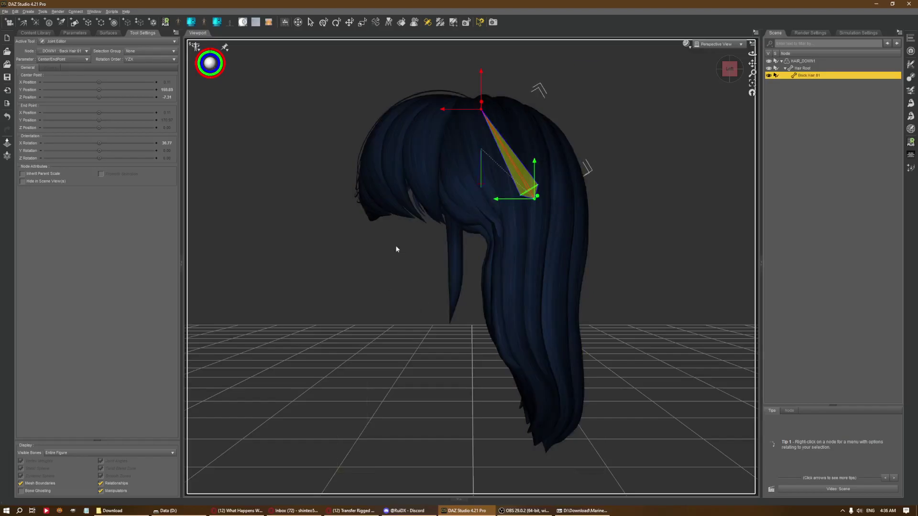
left_click_drag(481, 91, 545, 442)
left_click(729, 71)
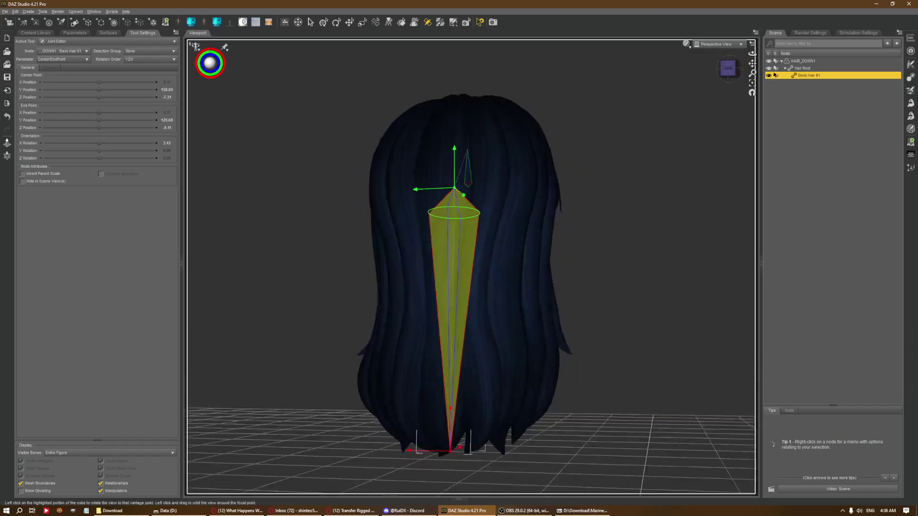
left_click(725, 68)
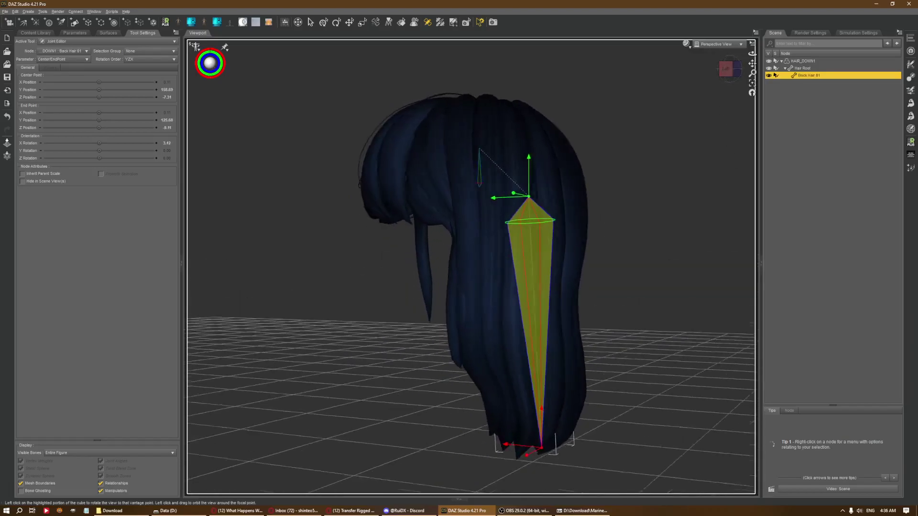
left_click(730, 70)
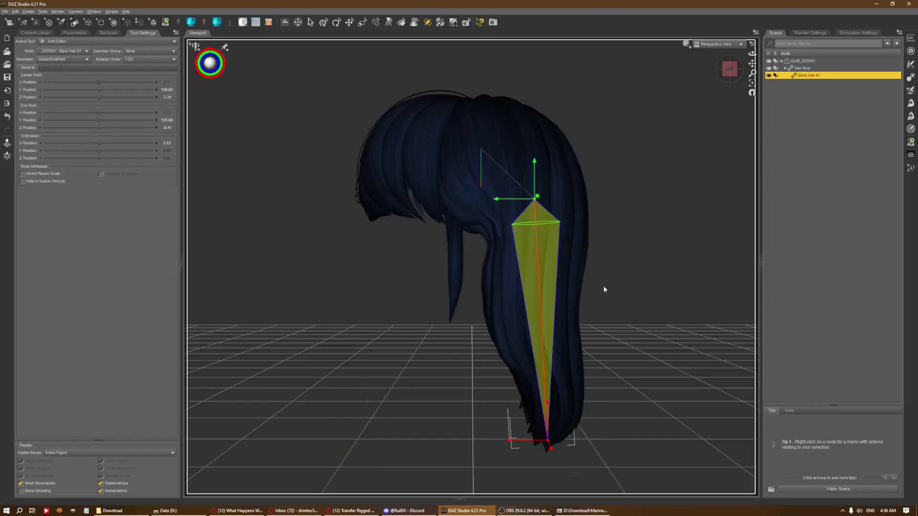
right_click(649, 179)
mouse_move(683, 187)
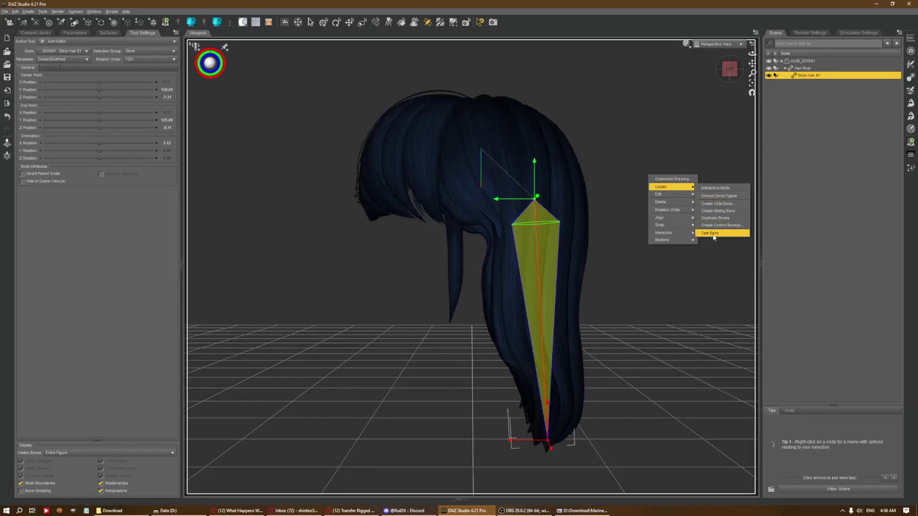
left_click(676, 132)
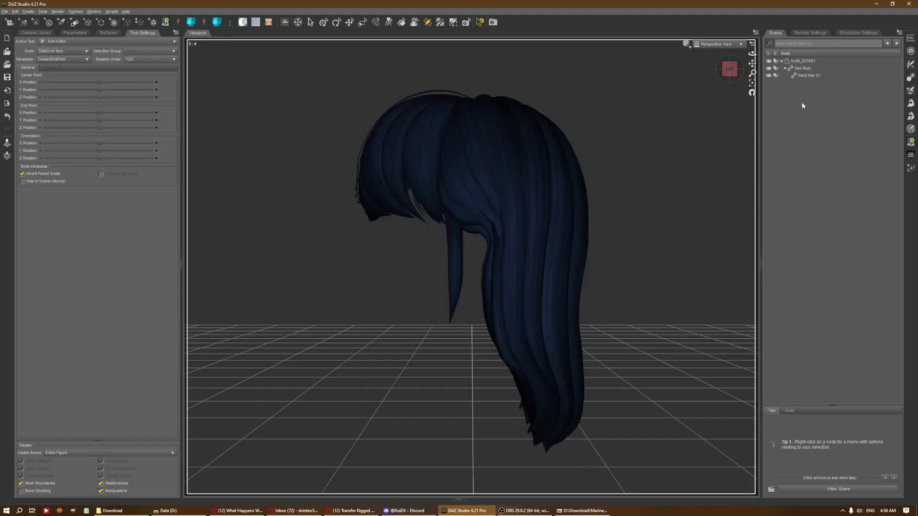
left_click(816, 77)
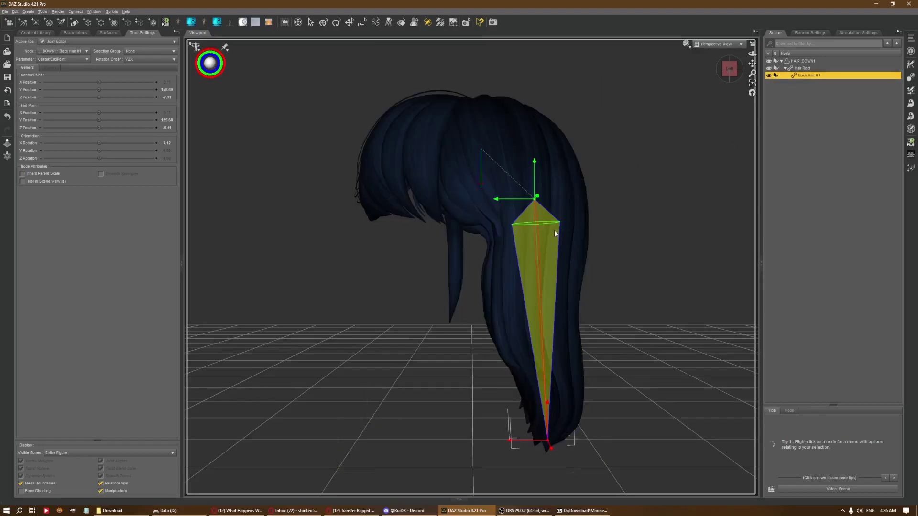
Step: Split the Back Hair 01 bone in two and split each half again to form a four-bone chain
right_click(628, 199)
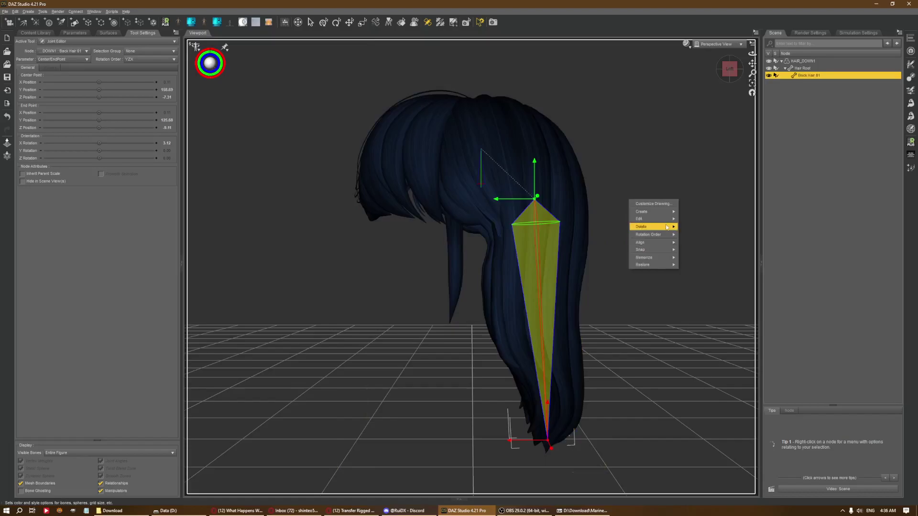
mouse_move(655, 211)
left_click(702, 258)
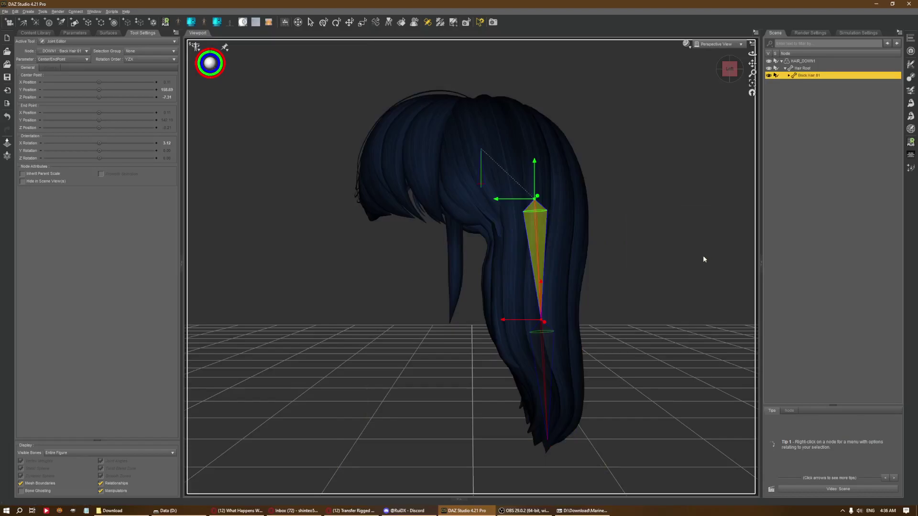
right_click(648, 168)
mouse_move(677, 179)
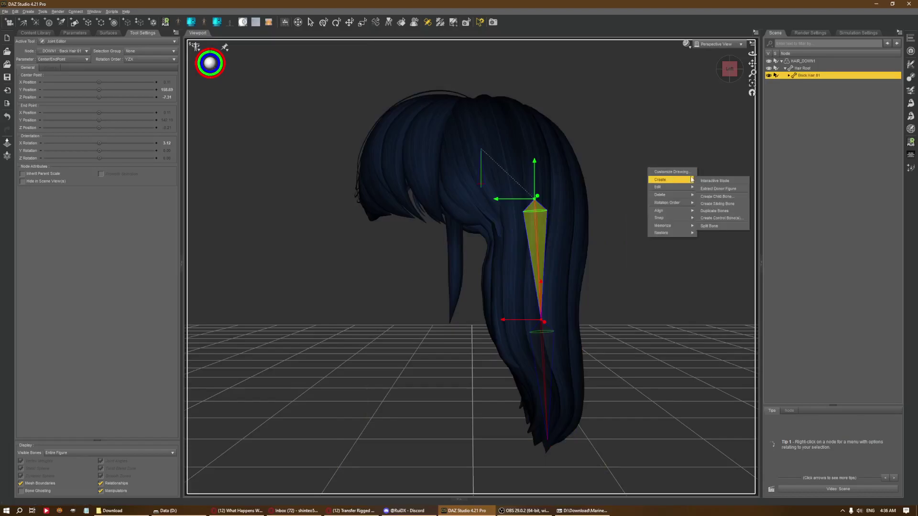
left_click(715, 225)
right_click(627, 243)
mouse_move(641, 254)
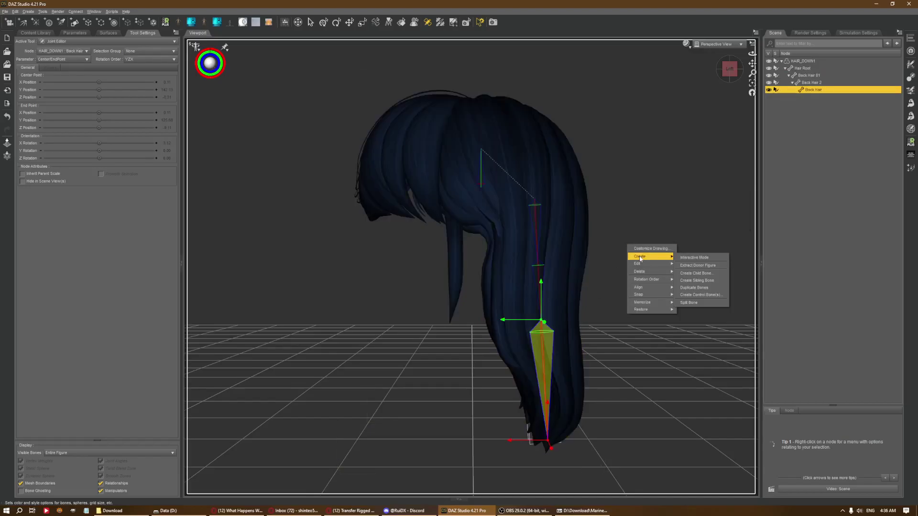
left_click(682, 298)
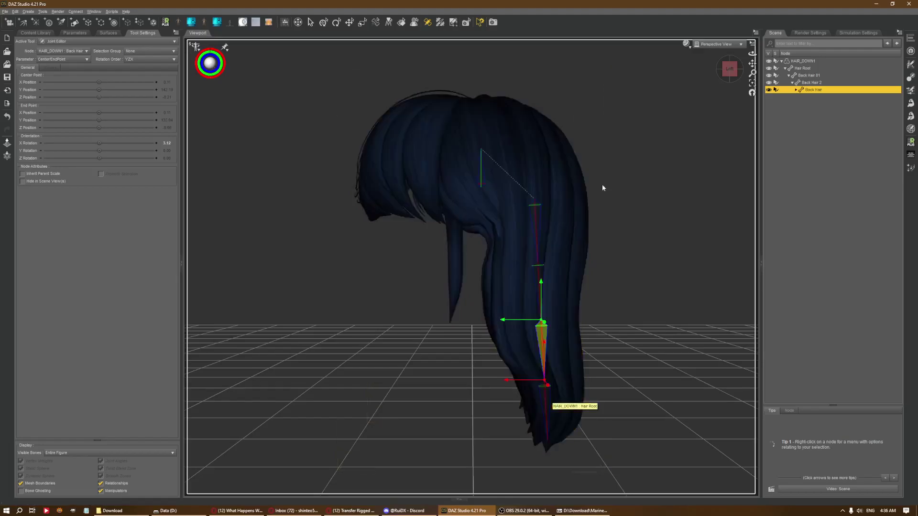
left_click(797, 90)
left_click(805, 98)
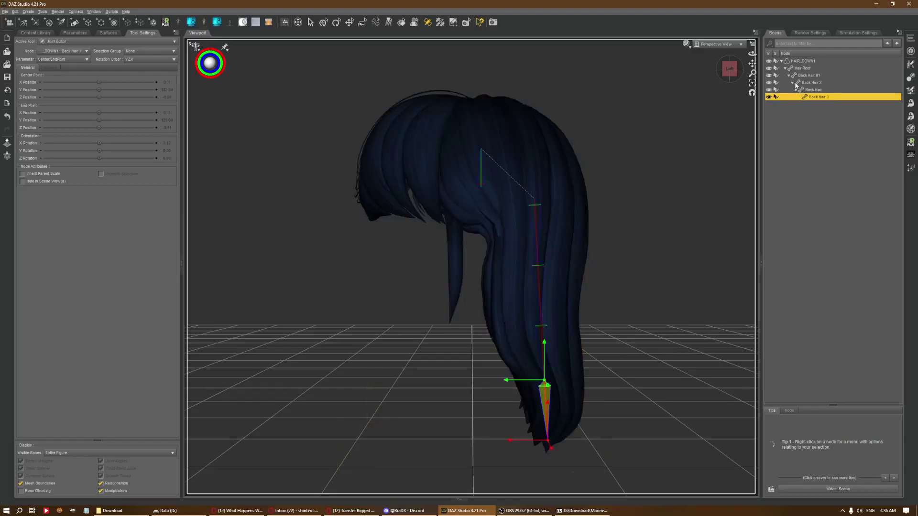
left_click(798, 84)
right_click(682, 133)
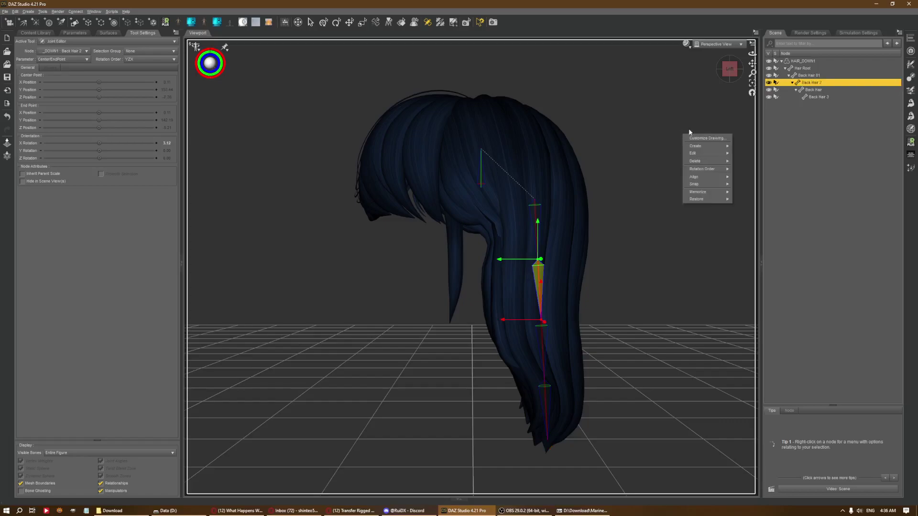
left_click(723, 136)
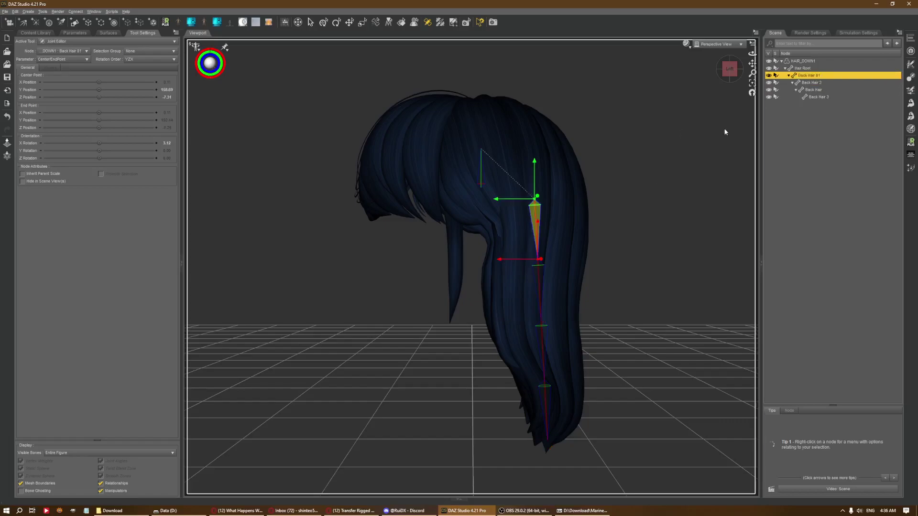
Step: Rename the second bone of the back hair chain to Back Hair 02
left_click(811, 84)
right_click(626, 136)
mouse_move(649, 151)
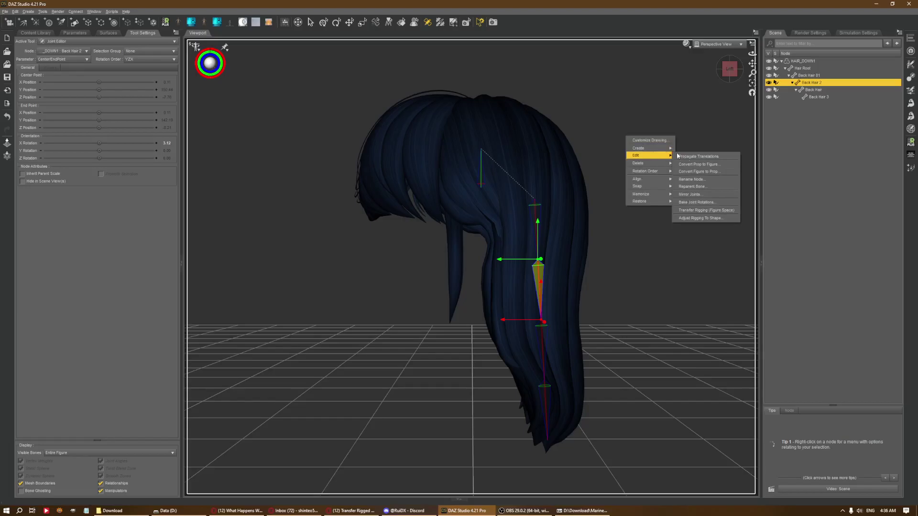
left_click(699, 179)
left_click(174, 95)
key("ctrl+a")
type("Back Hair 0")
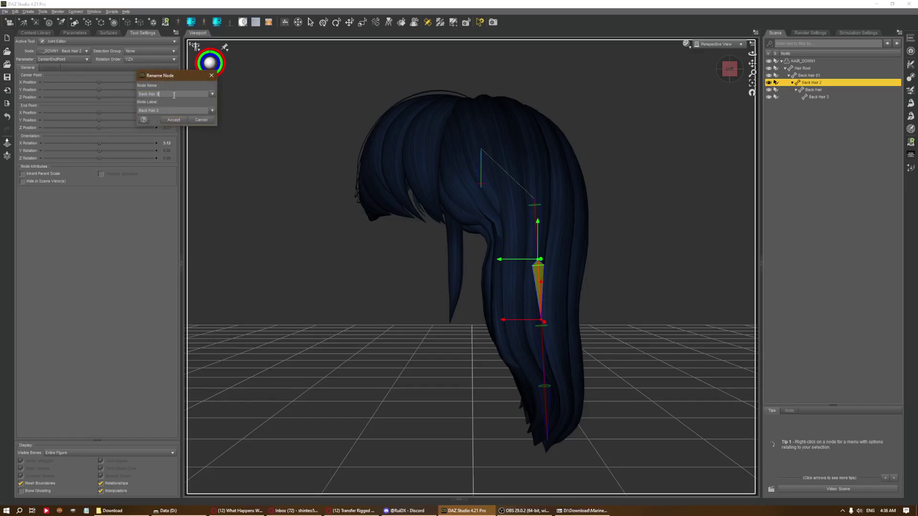
key("ctrl+a")
type("Back Hair 0")
type("2")
left_click(169, 122)
Step: Relabel the third bone of the back hair chain as Back Hair 03
left_click(824, 90)
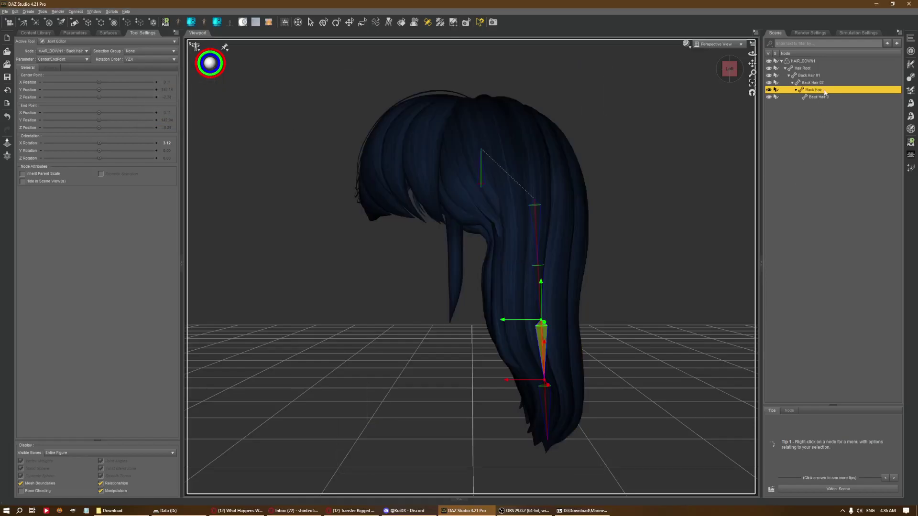
left_click(828, 92)
type("03")
key("Return")
Step: Change the third back hair bone's internal node name to match its label, Back Hair 03
right_click(639, 173)
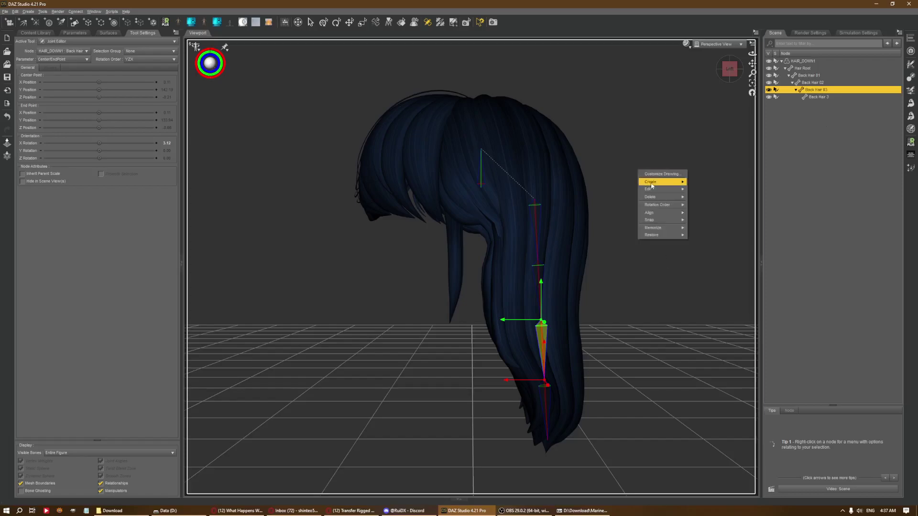
mouse_move(671, 193)
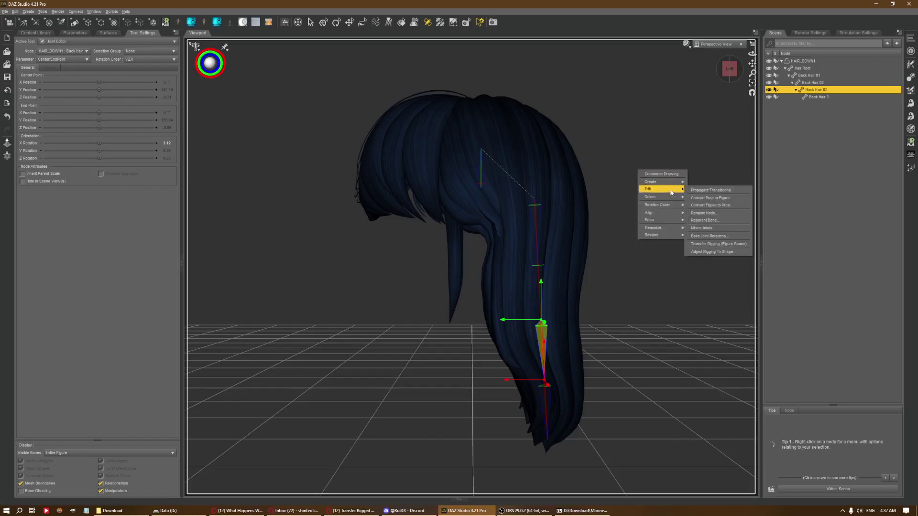
left_click(717, 216)
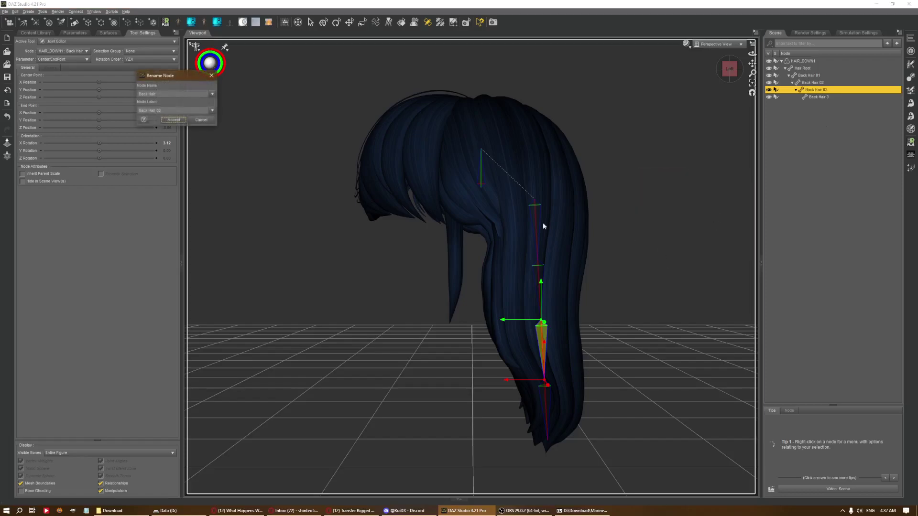
left_click(169, 111)
left_click(170, 94)
left_click_drag(170, 93, 88, 120)
left_click(174, 93)
left_click(173, 120)
Step: Rename the lowest bone of the back hair chain to Back Hair 04
left_click(549, 401)
right_click(664, 205)
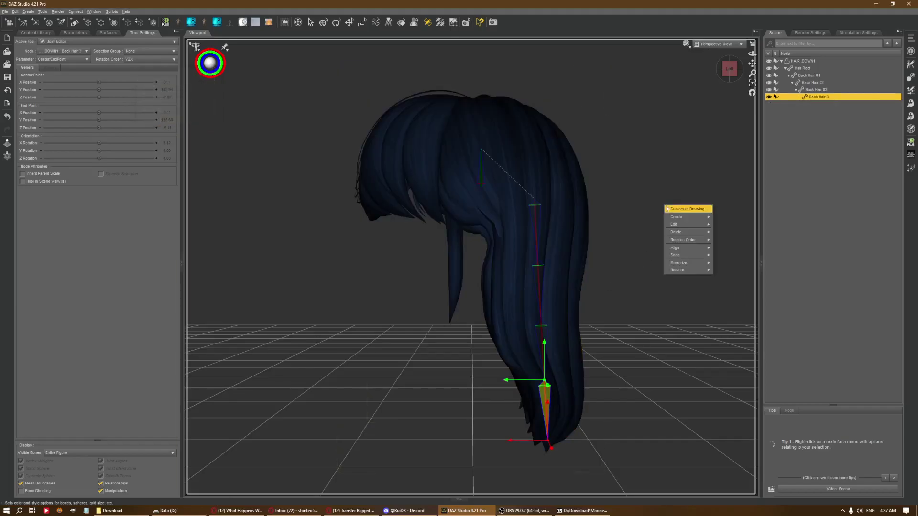
mouse_move(679, 218)
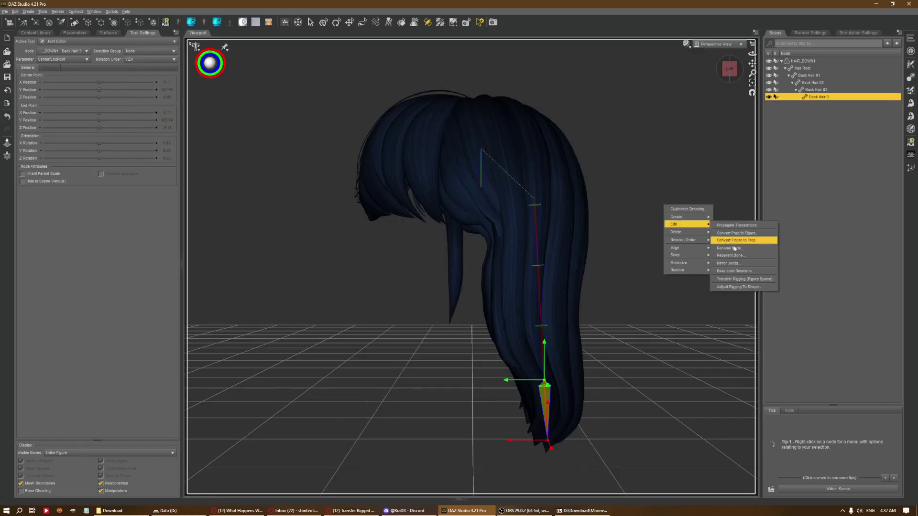
left_click(741, 247)
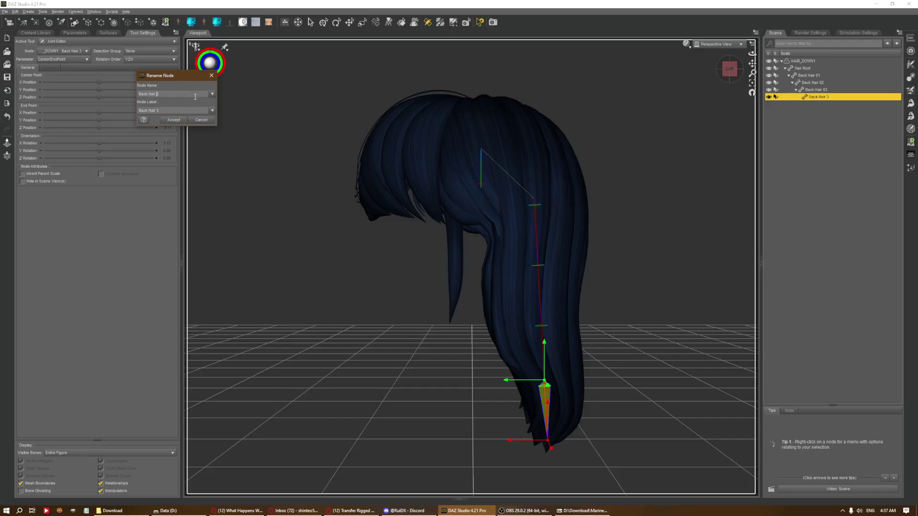
type("04")
left_click(174, 120)
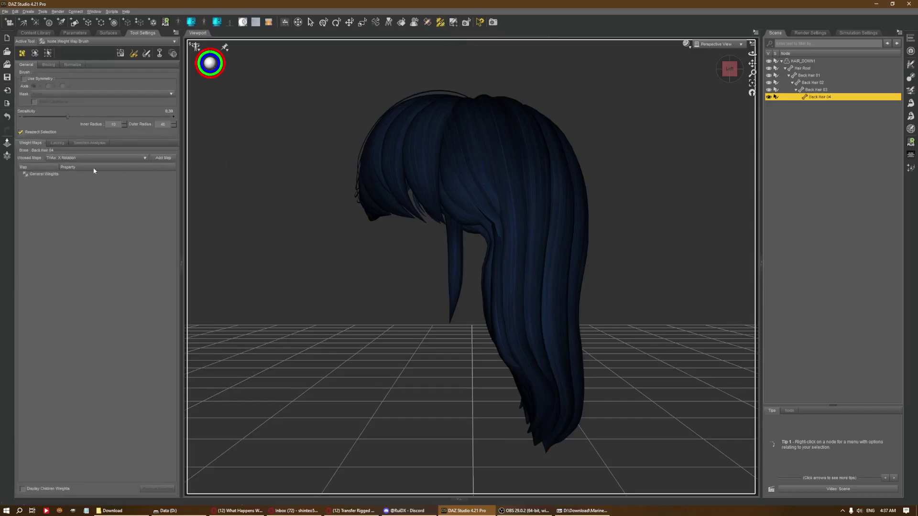
Step: Activate the General Weights map in the Node Weight Map Brush and display it for the Hair Root bone
left_click(35, 174)
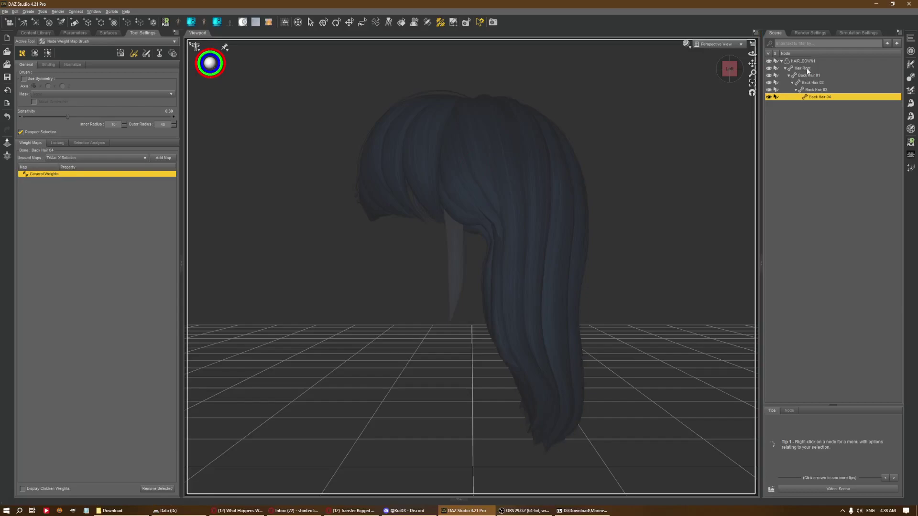
left_click(807, 68)
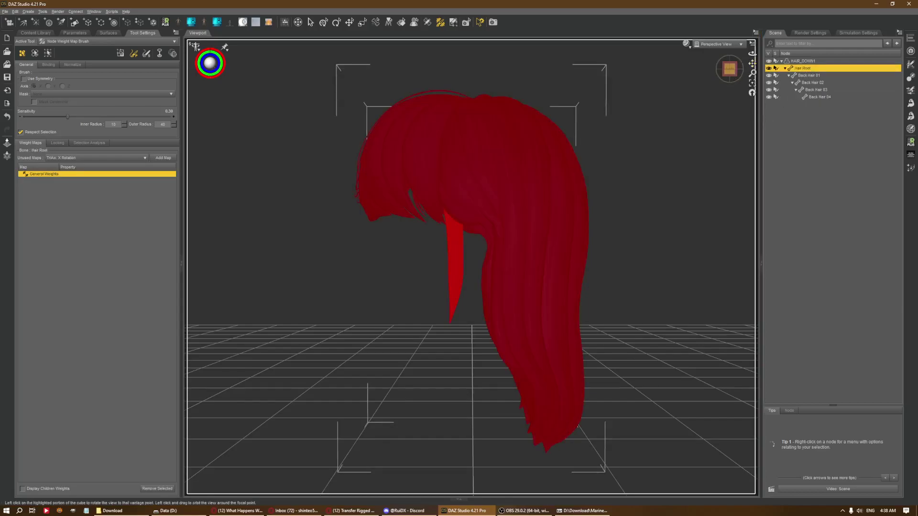
left_click_drag(752, 64, 685, 41)
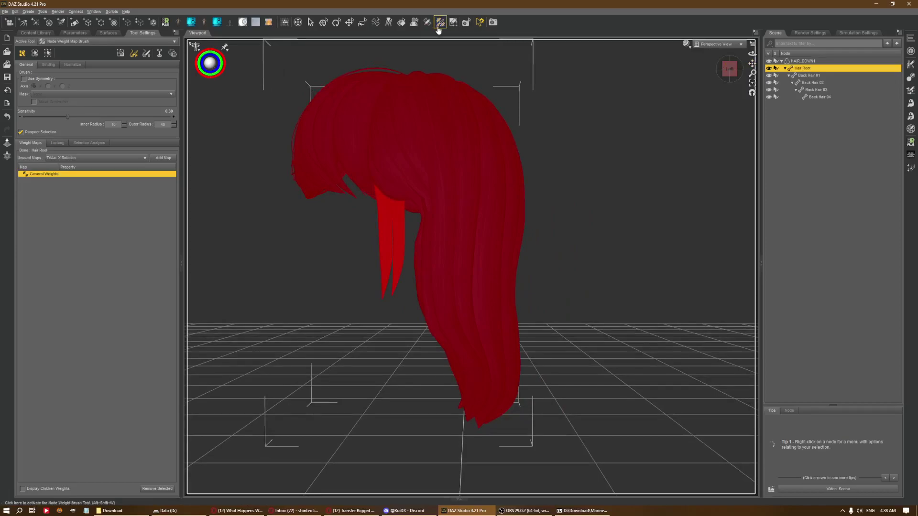
Step: With Back Hair 01 active, brush-select the geometry of the hair tips across the full width of the back
left_click(120, 53)
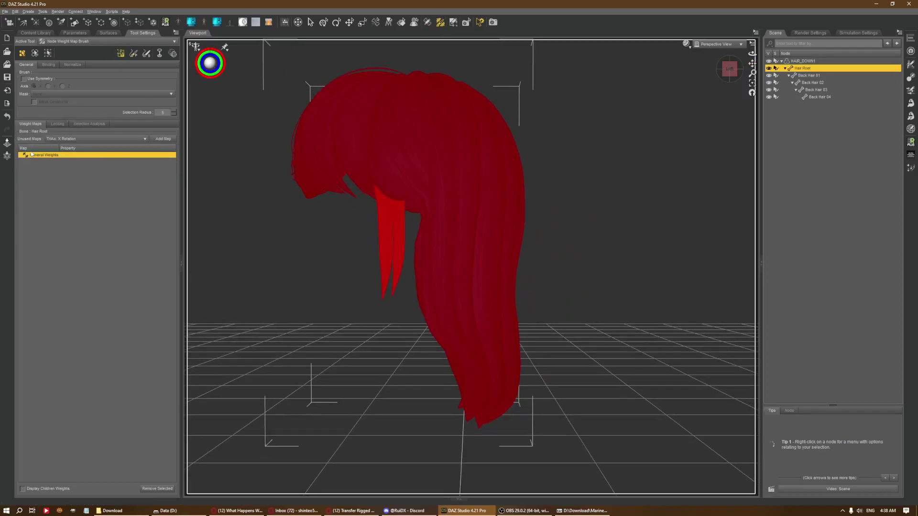
left_click(809, 76)
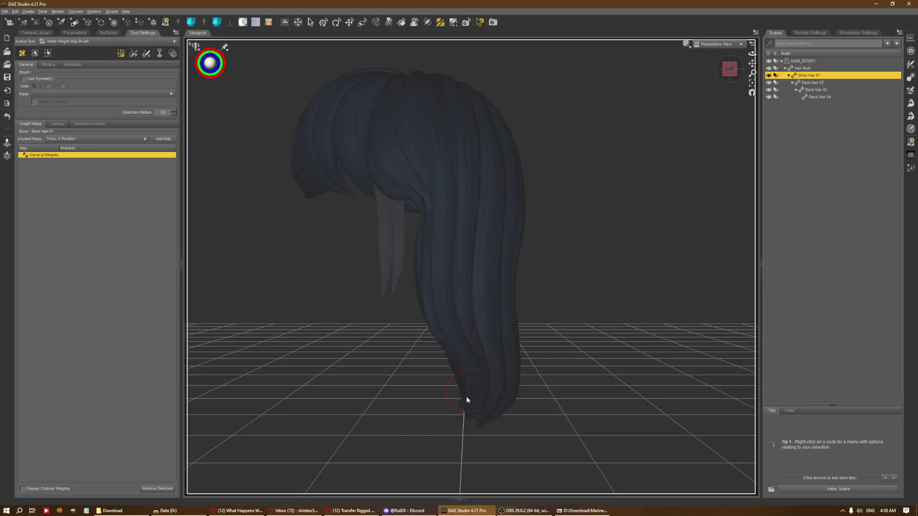
left_click_drag(467, 397, 492, 409)
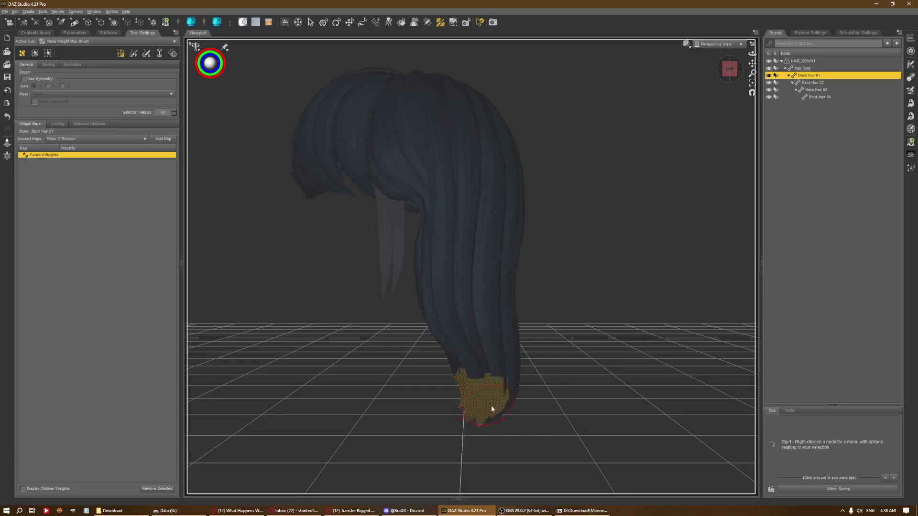
left_click(730, 69)
mouse_move(373, 399)
left_mouse_down()
mouse_move(460, 415)
mouse_move(586, 388)
mouse_move(486, 402)
mouse_move(402, 398)
mouse_move(529, 392)
mouse_move(595, 375)
left_mouse_up()
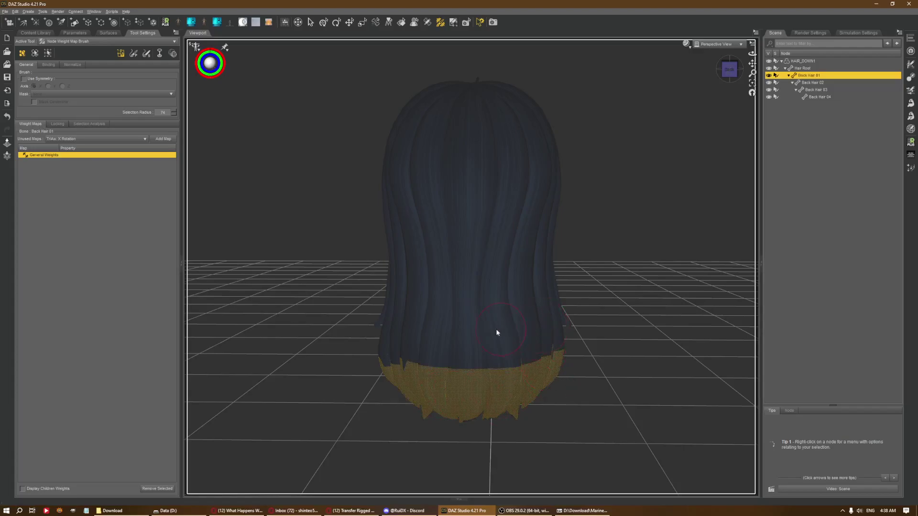
left_click_drag(396, 385, 391, 384)
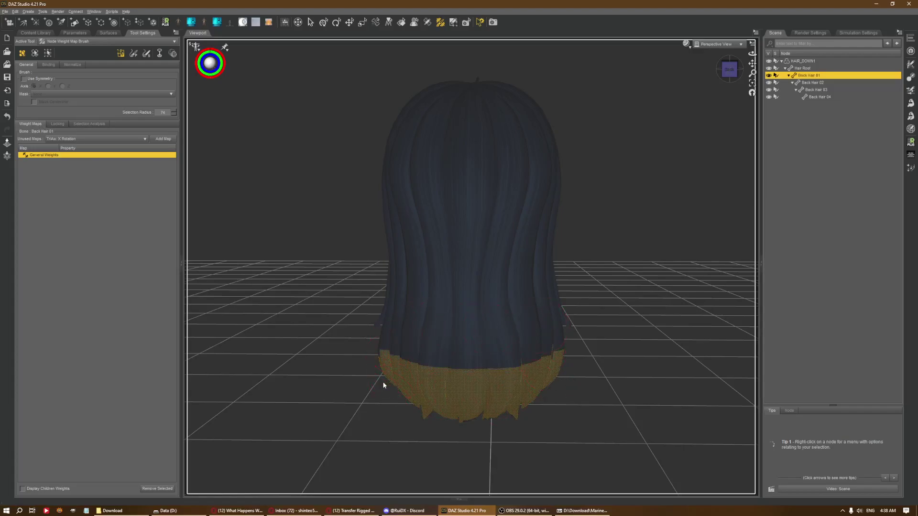
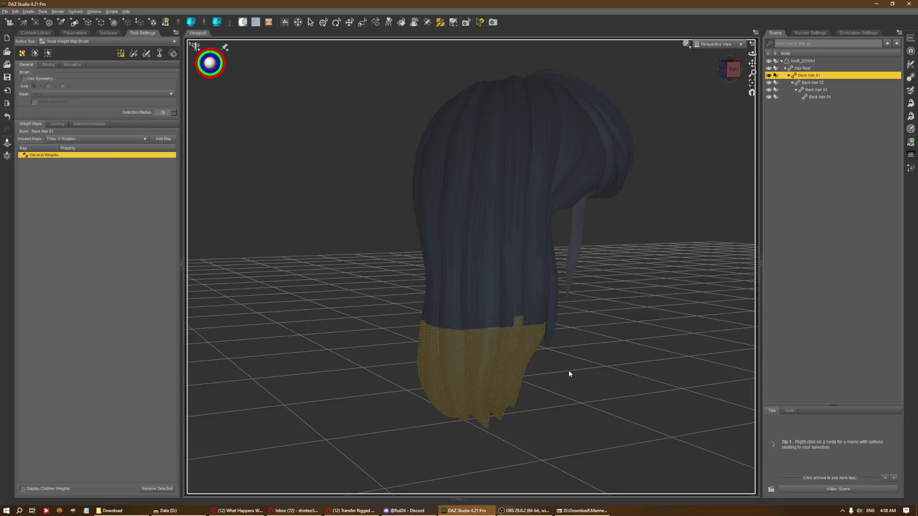
Step: Grow the hair tip selection upward and brush-select the missed side and inner strands to even out its upper edge
key("ctrl+plus")
key("ctrl+plus")
key("ctrl+plus")
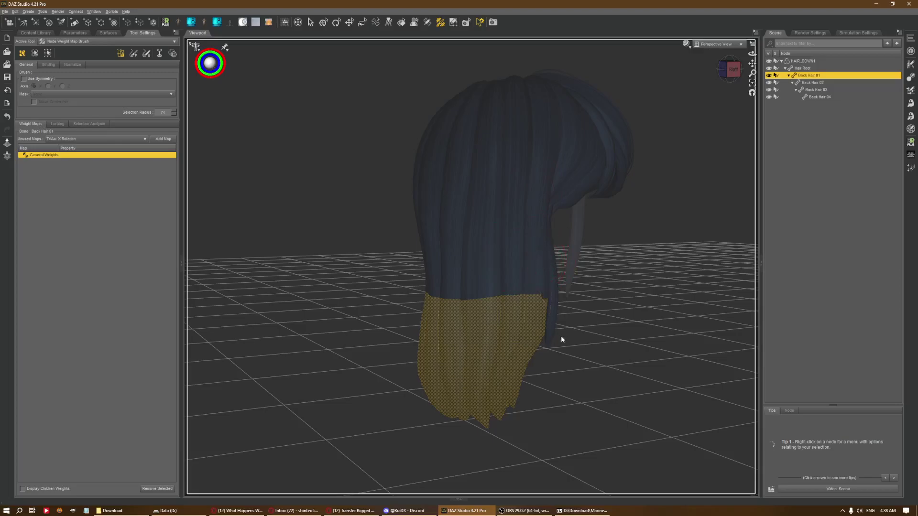
left_click_drag(550, 341, 548, 327, "ctrl")
left_click_drag(731, 76, 709, 89)
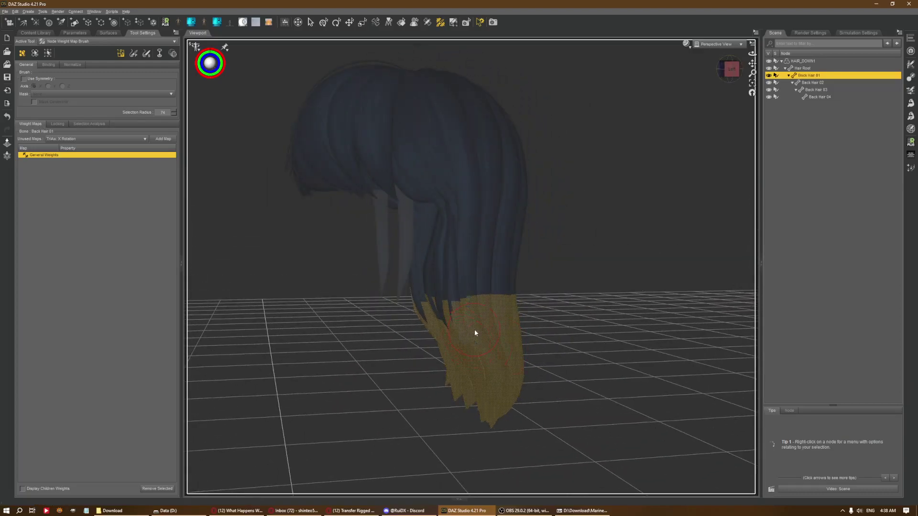
left_click_drag(455, 338, 432, 335)
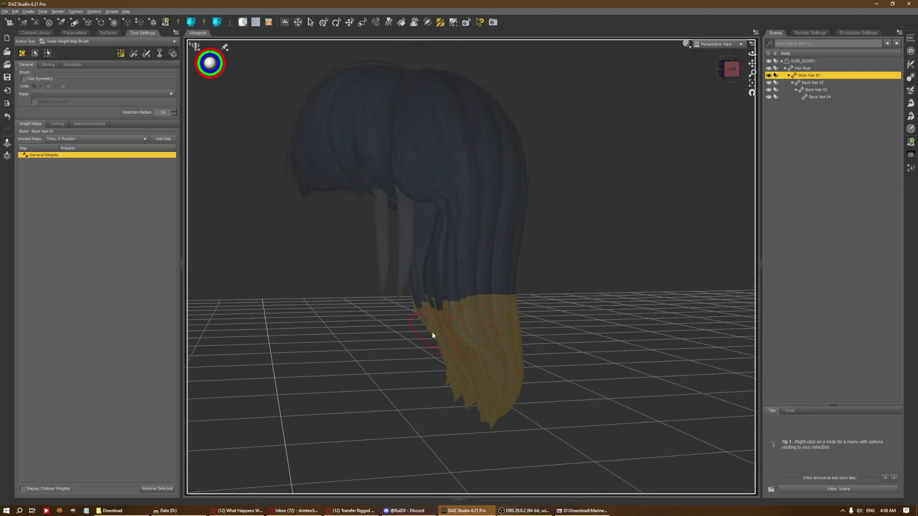
left_click(723, 79)
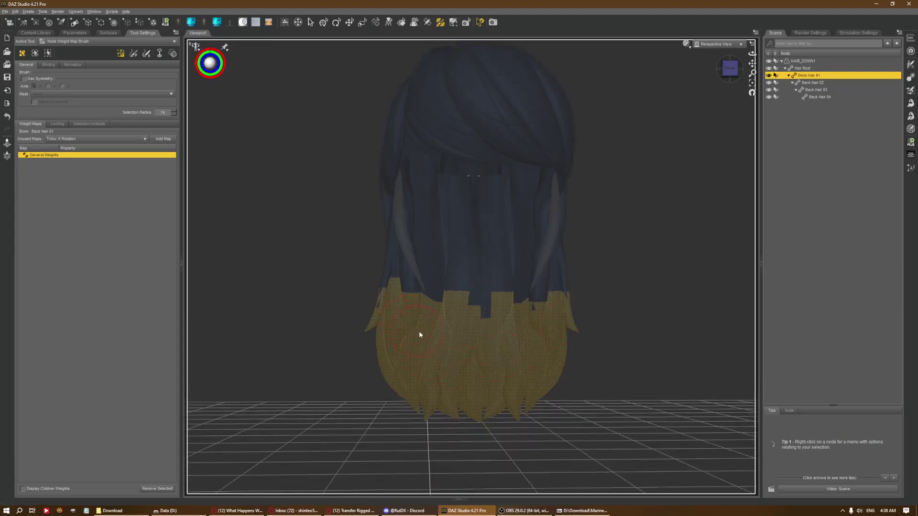
left_click_drag(462, 346, 548, 337)
left_click_drag(453, 333, 533, 327)
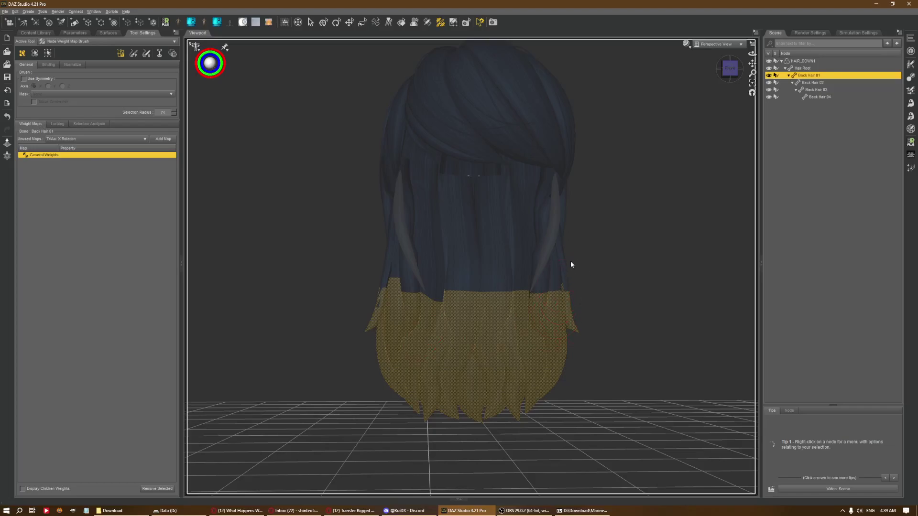
Step: Brush over the remaining uneven strands and grow the selection up to the upper part of the back hair
left_click(391, 257, "alt")
left_click_drag(439, 330, 428, 328)
key("ctrl+plus")
key("ctrl+plus")
key("ctrl+plus")
key("ctrl+plus")
key("ctrl+plus")
key("ctrl+plus")
key("ctrl+plus")
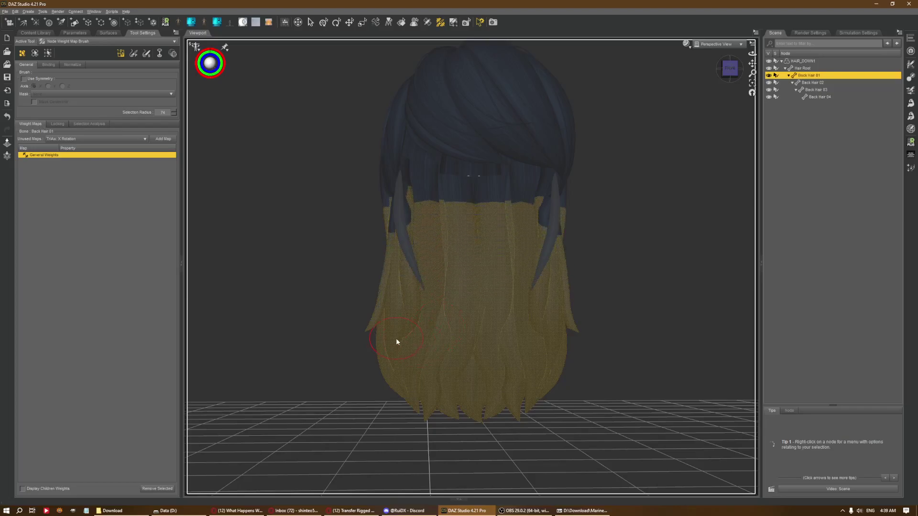
Step: Adjust the selection's upper edge to the start of the Back Hair 01 bone, using the Joint Editor display as reference
left_click_drag(732, 70, 674, 70)
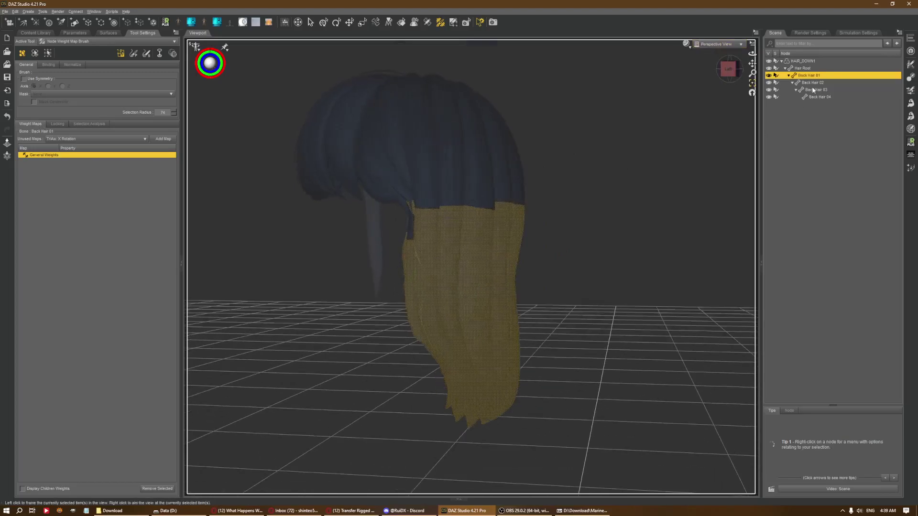
left_click(427, 22)
left_click(728, 69)
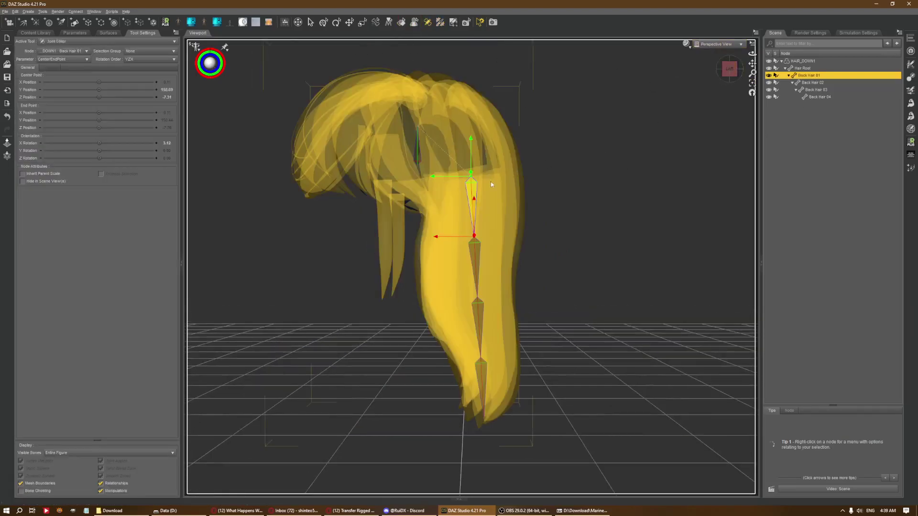
left_click(440, 22)
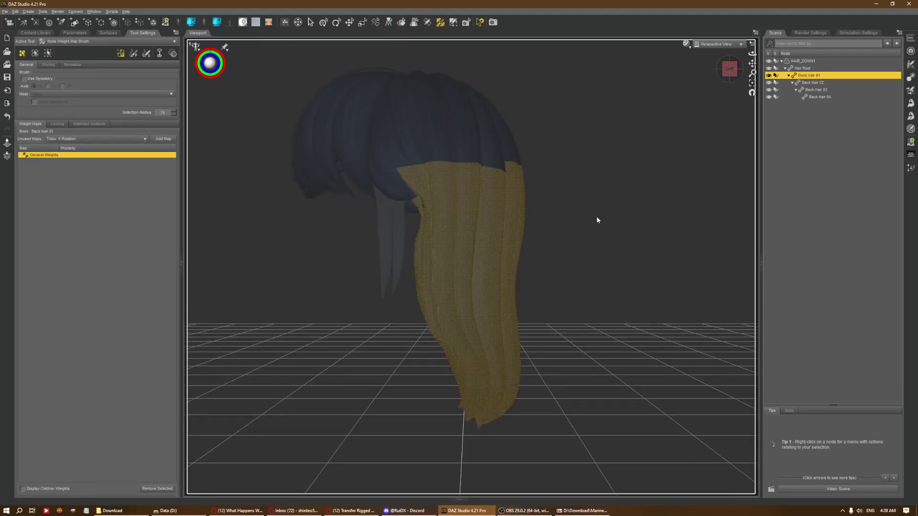
left_click(428, 22)
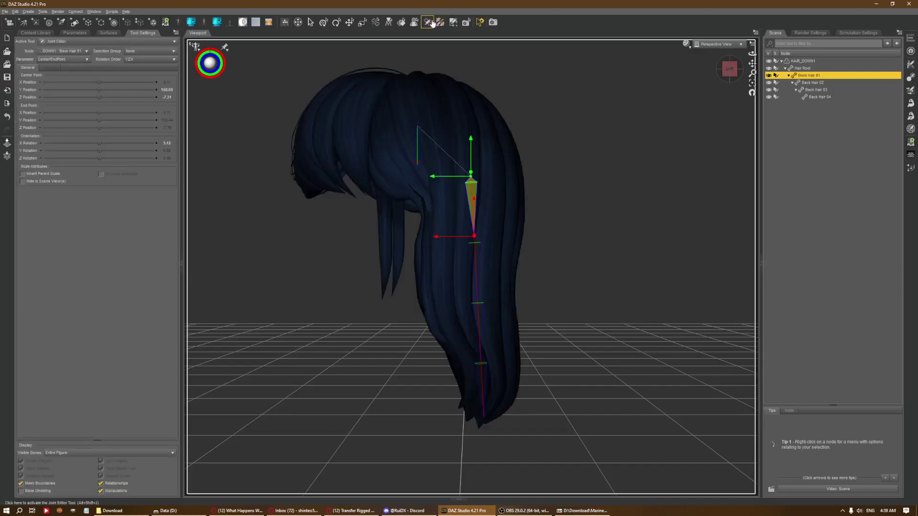
left_click(440, 22)
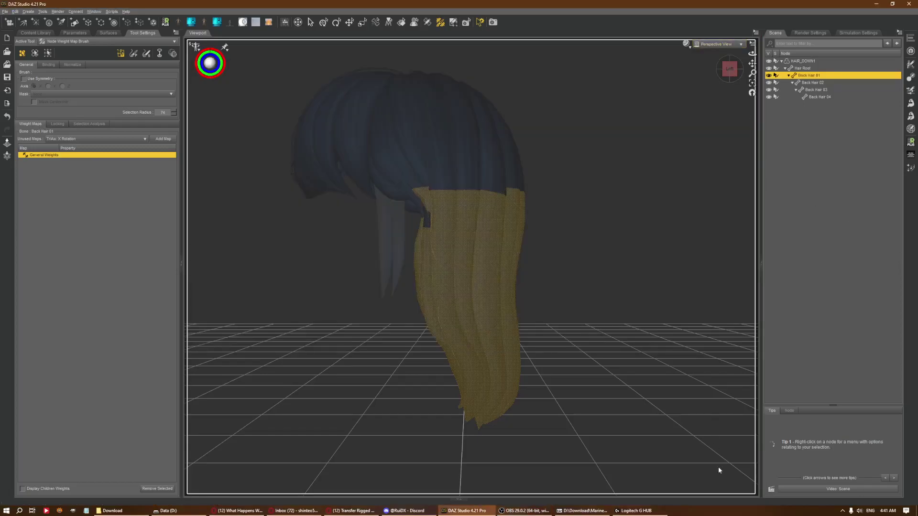
Step: Close the Logitech G HUB window and recheck the Back Hair 01 bone's position in the Joint Editor
left_click(636, 511)
left_click(588, 71)
left_click(427, 22)
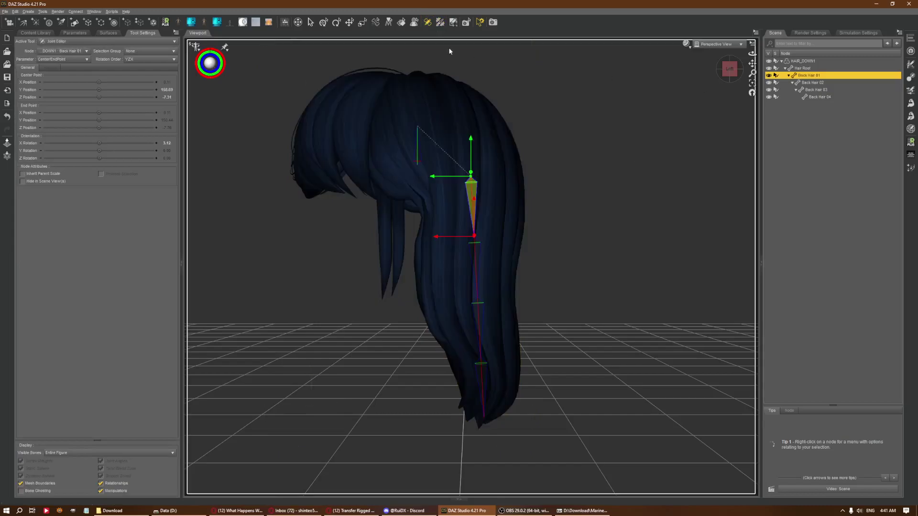
left_click(441, 22)
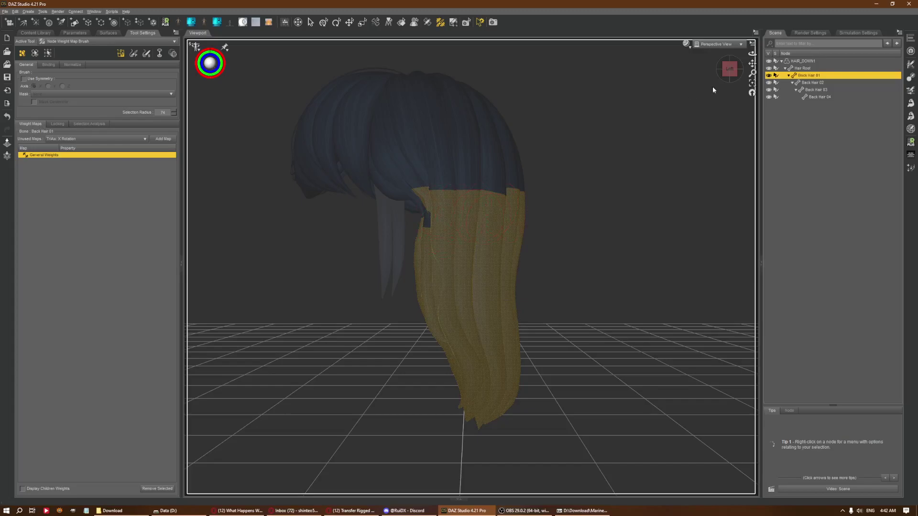
Step: Adjust the brush size and level the selection's upper edge across the inner and side strands at the front
left_click_drag(730, 70, 745, 54)
left_click_drag(397, 170, 375, 180, "alt")
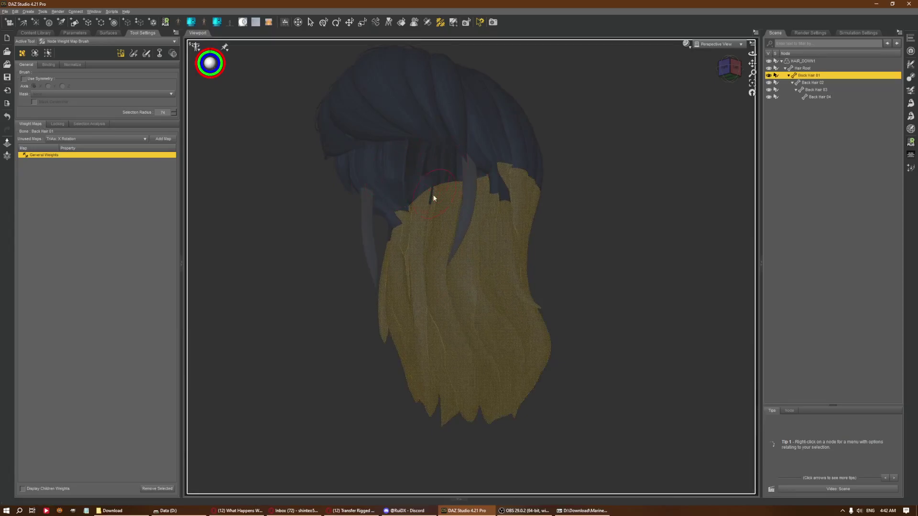
left_click(725, 69)
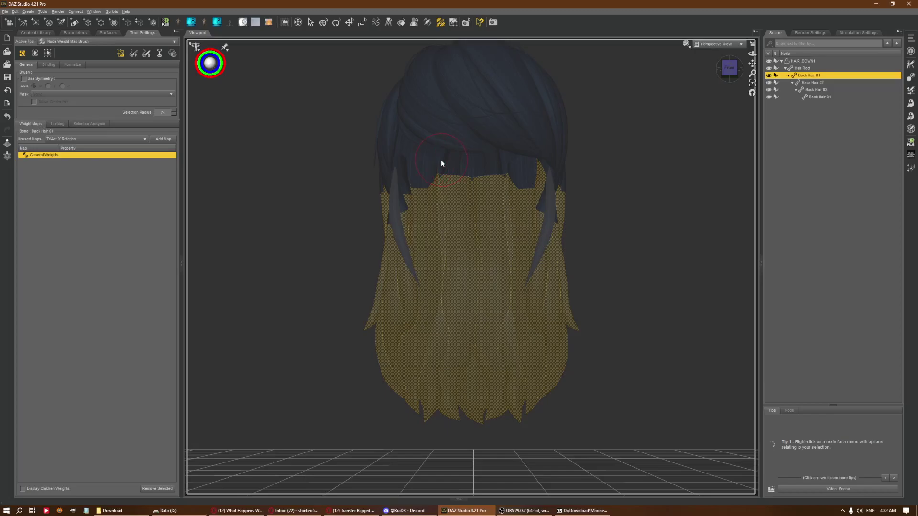
key("bracketright")
key("bracketright")
key("bracketright")
key("bracketleft")
key("bracketleft")
key("bracketleft")
key("bracketleft")
key("bracketleft")
key("bracketleft")
key("bracketleft")
key("bracketleft")
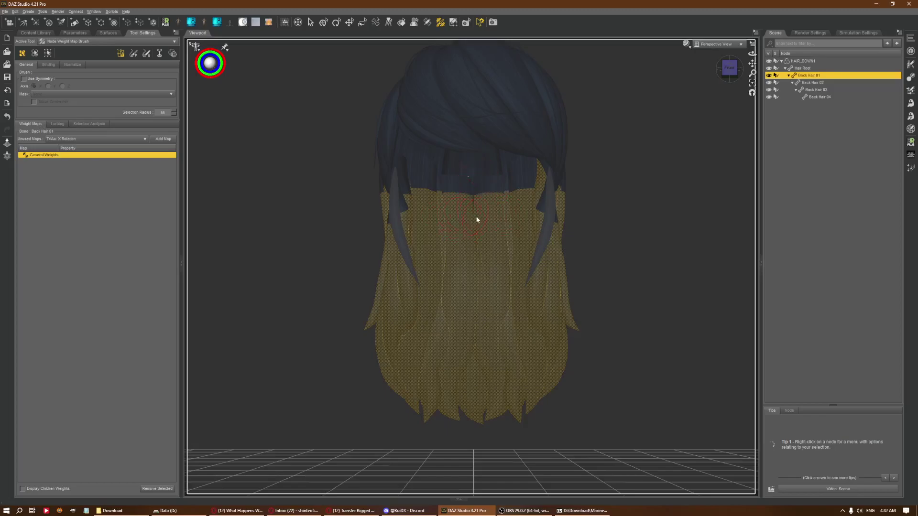
left_click(543, 165, "alt")
Step: Fill the selected faces with a weight of 100% on Back Hair 01's General Weights map
left_click_drag(730, 68, 799, 82)
right_click(594, 239)
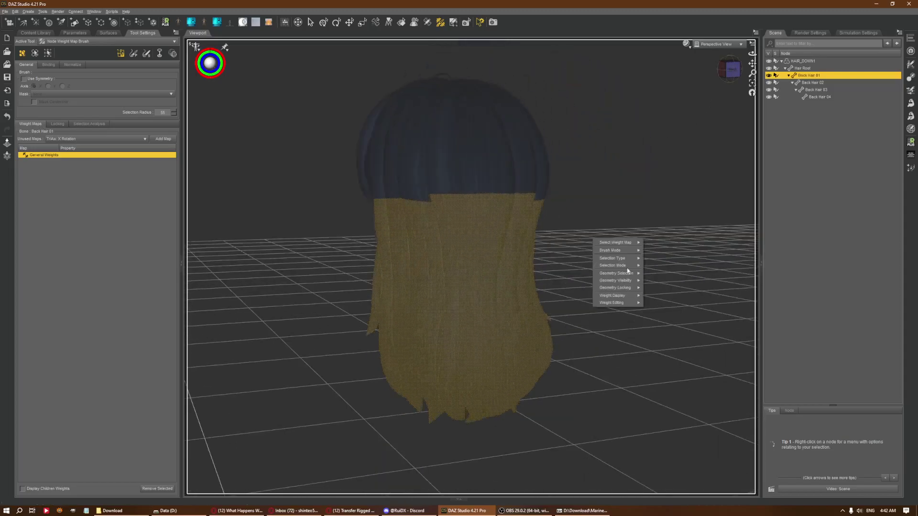
mouse_move(615, 303)
left_click(654, 305)
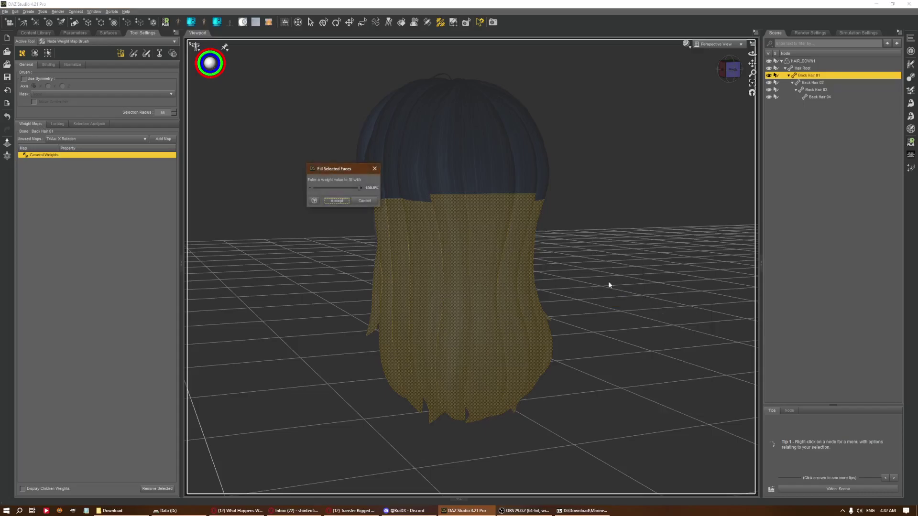
left_click(337, 201)
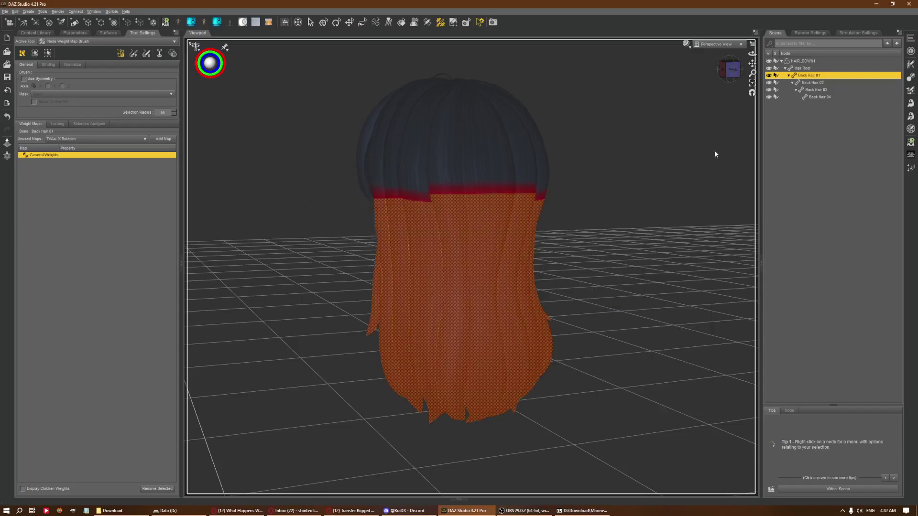
Step: Make Back Hair 02 active and shrink the selection down to the start of that bone, checking against the Joint Editor
left_click_drag(730, 70, 649, 78)
left_click(825, 84)
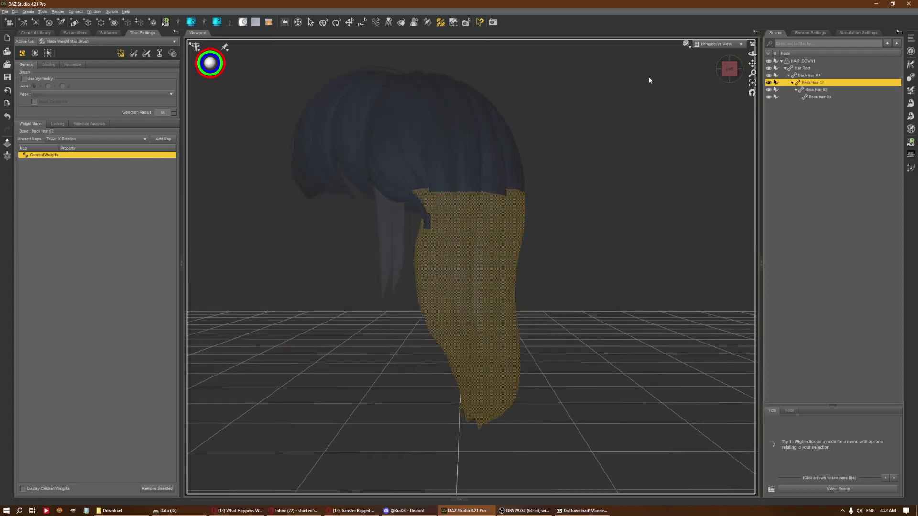
left_click(440, 23)
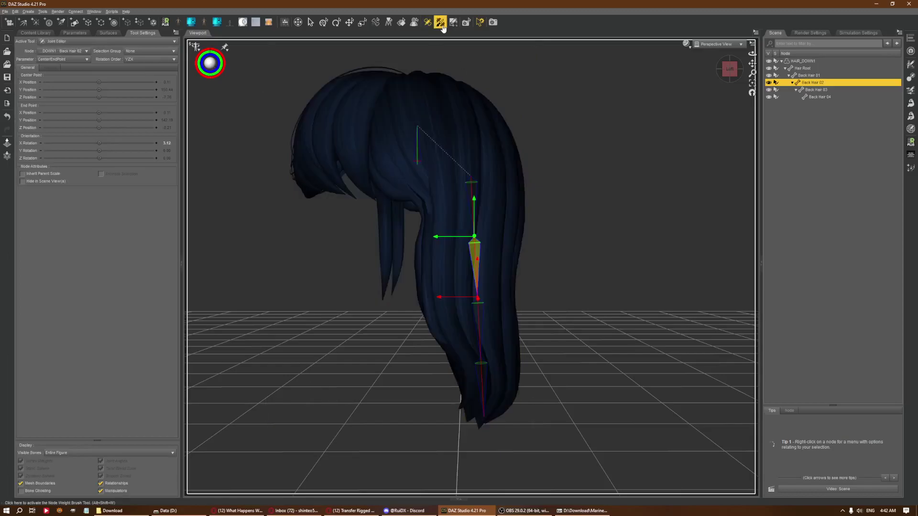
left_click(441, 23)
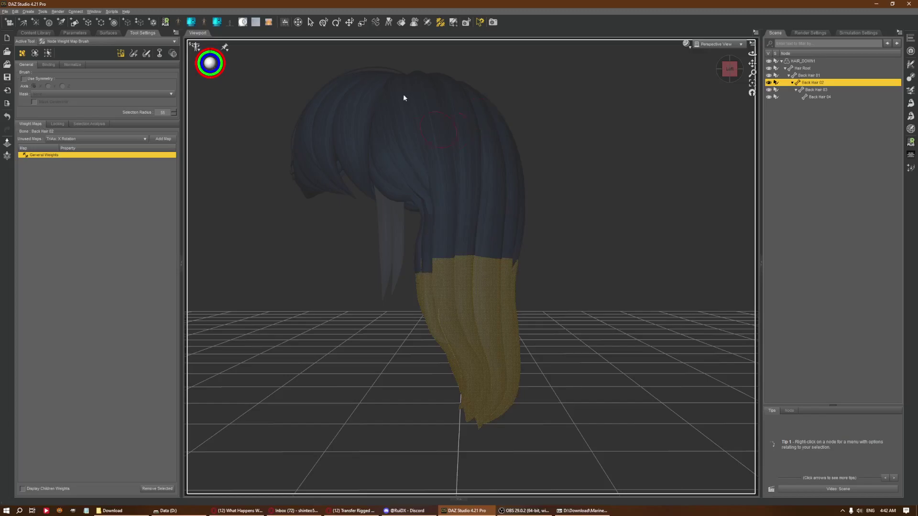
left_click(427, 22)
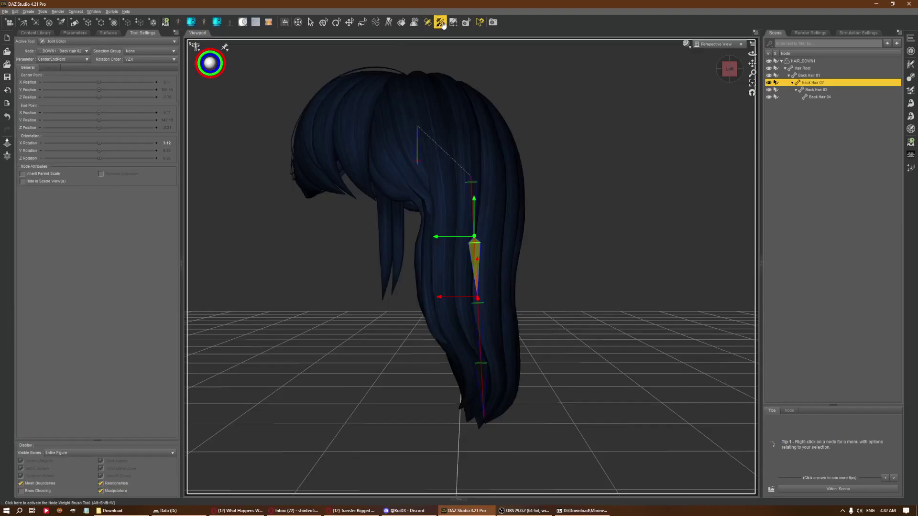
left_click(440, 23)
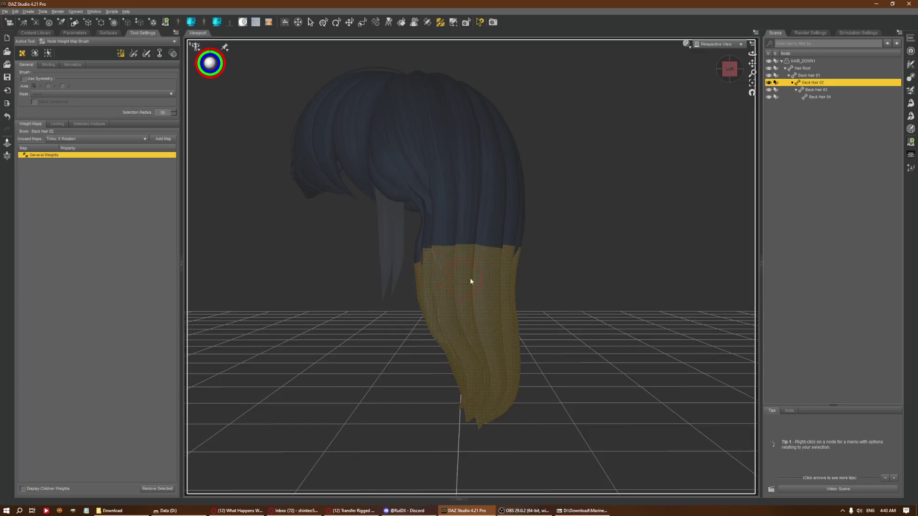
Step: Level the selection's upper edge for Back Hair 02 around the front, inner and side strands, comparing it with the bone
left_click_drag(728, 70, 746, 70)
left_click_drag(499, 279, 489, 268)
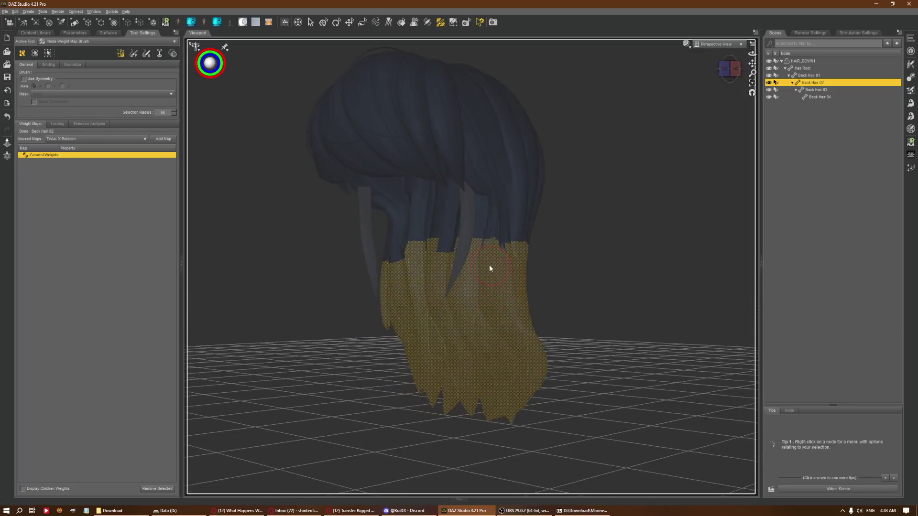
left_click_drag(722, 69, 741, 69)
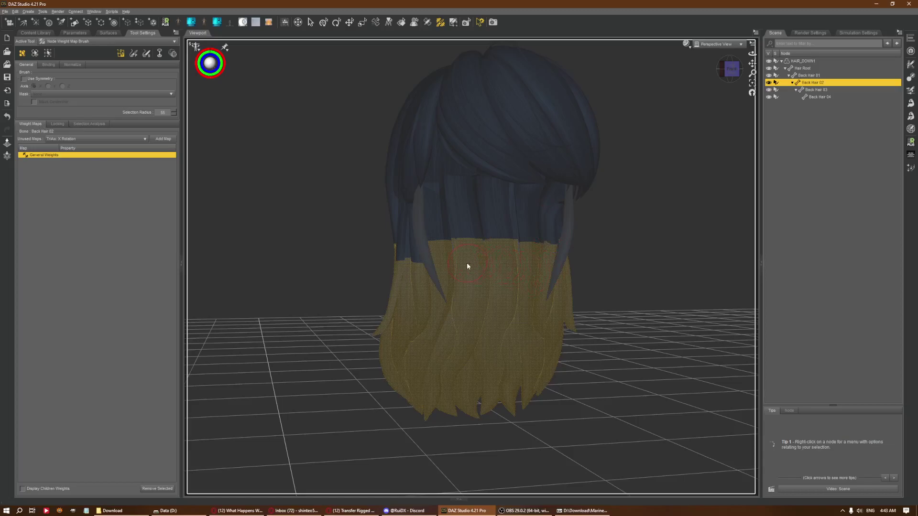
left_click_drag(731, 70, 743, 73)
left_click_drag(457, 276, 440, 275)
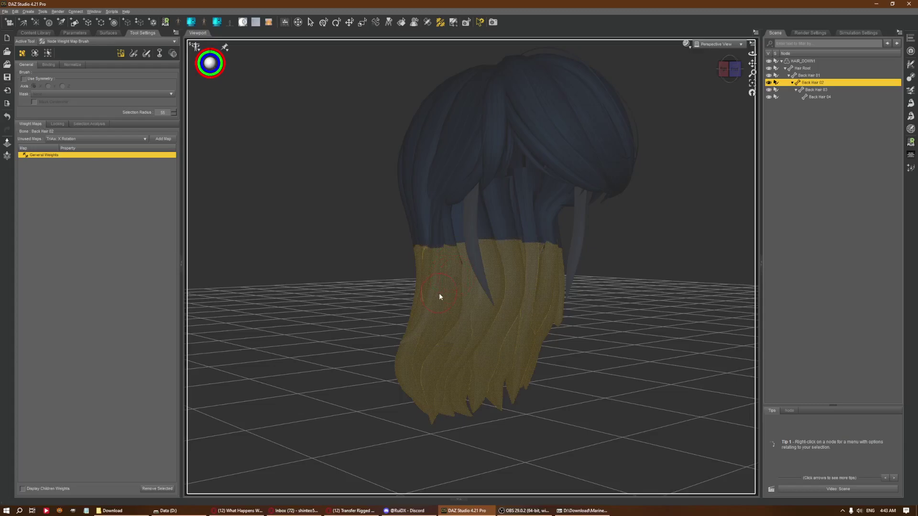
left_click(427, 22)
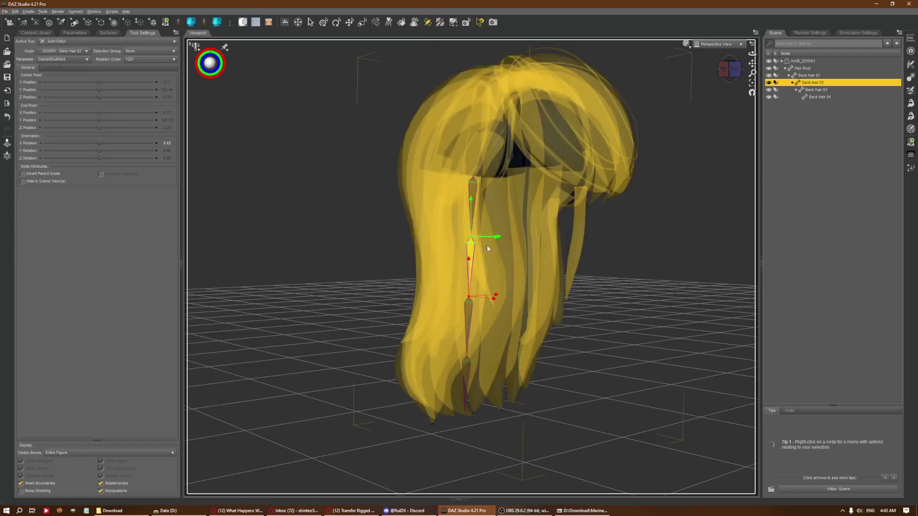
left_click(439, 22)
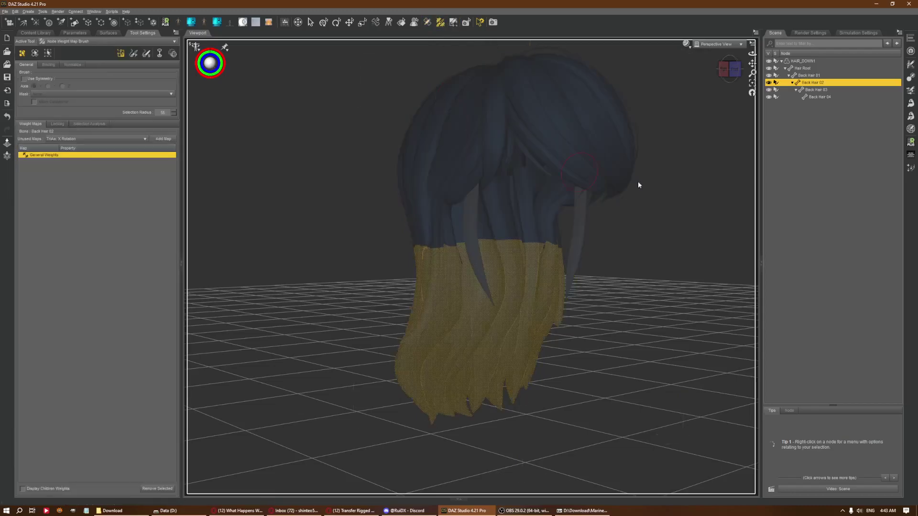
Step: Fill the selected faces on Back Hair 02's General Weights map with the default weight value
right_click(726, 187)
mouse_move(756, 244)
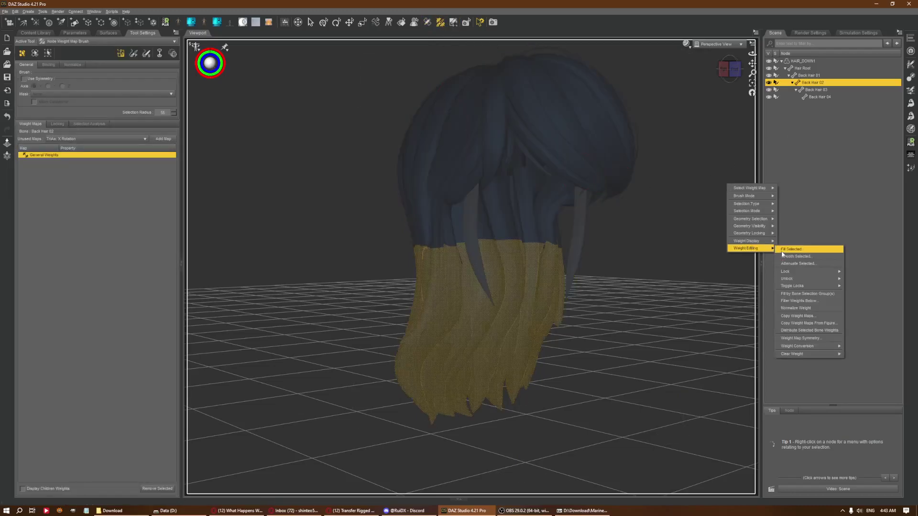
left_click(789, 253)
left_click(337, 201)
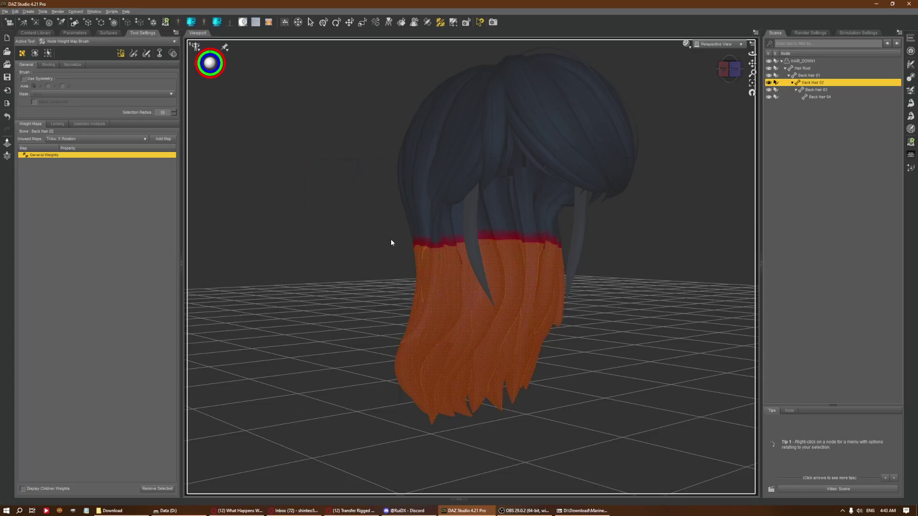
Step: Make Back Hair 03 active, check its bone in the Joint Editor from the side, and shrink the selection to its start
left_click(815, 90)
left_click(815, 91)
left_click(427, 22)
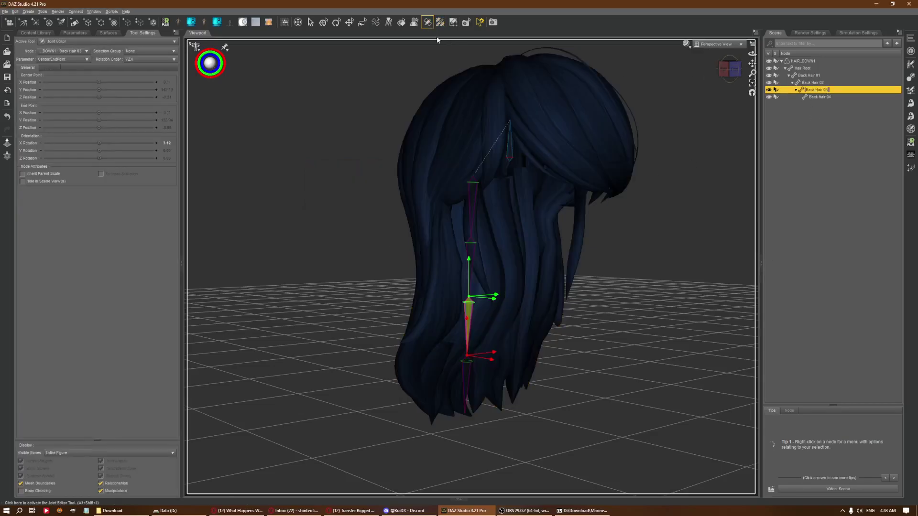
left_click_drag(752, 54, 773, 43)
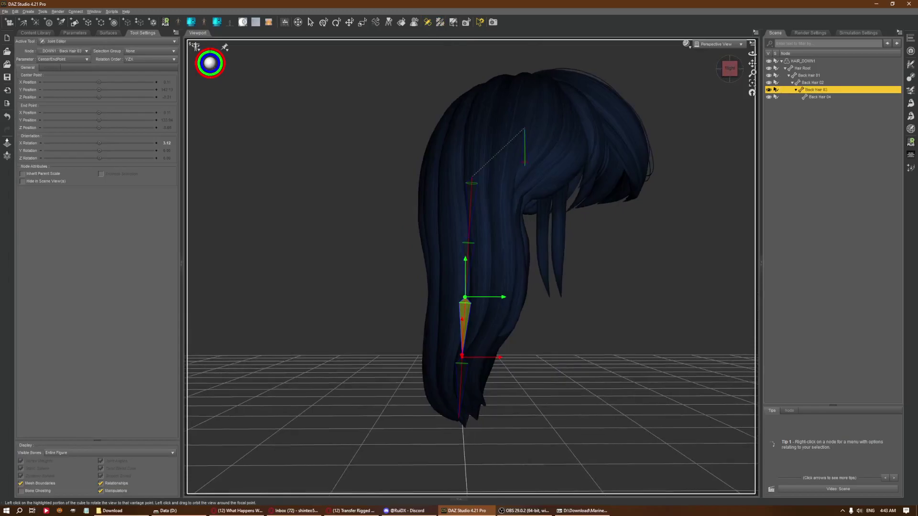
left_click(440, 22)
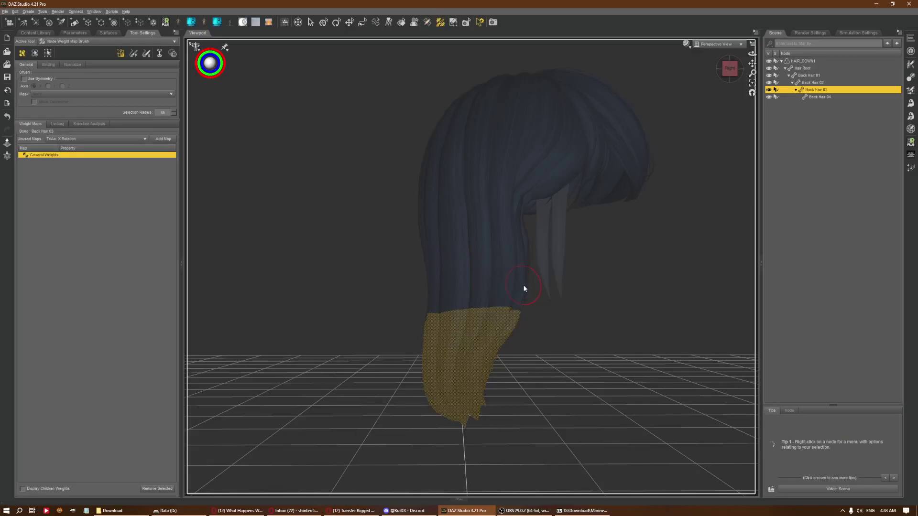
Step: Level the face selection's upper edge for Back Hair 03, viewing the hair from several sides and comparing it with the bone
left_click_drag(730, 68, 726, 70)
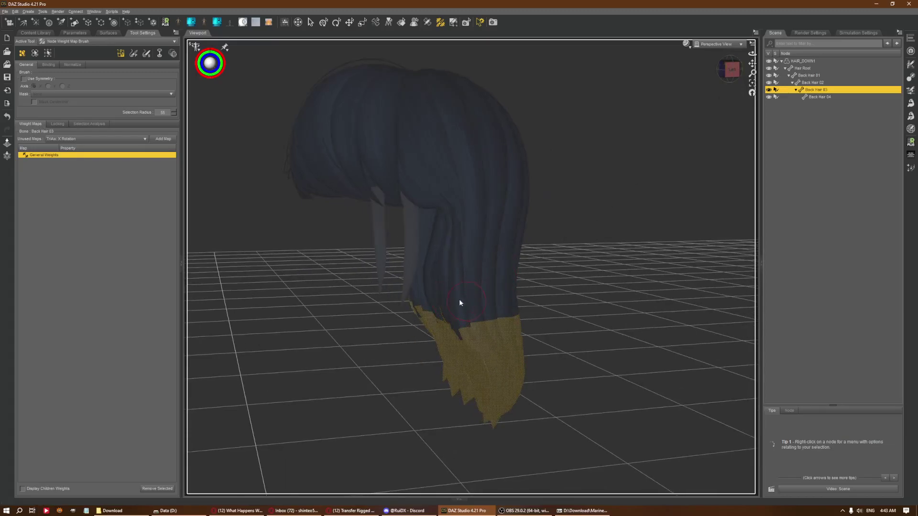
left_click_drag(729, 76, 735, 68)
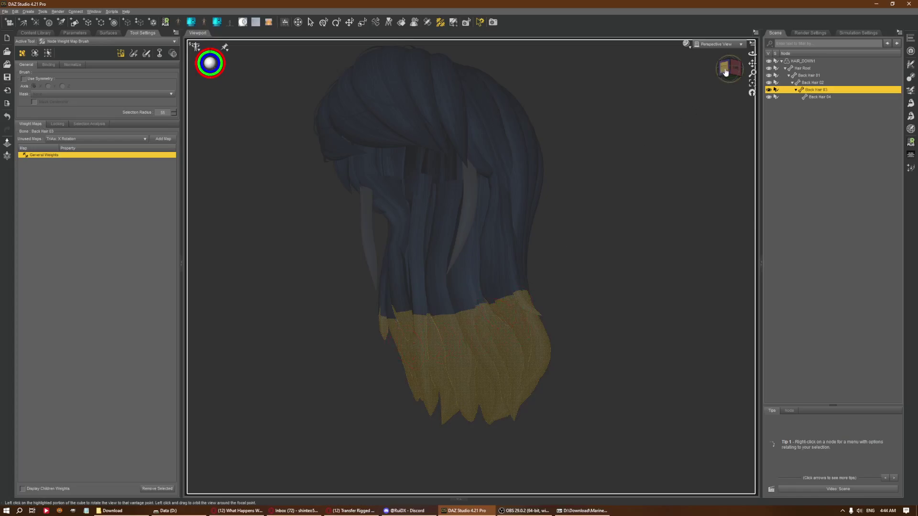
left_click_drag(725, 70, 716, 70)
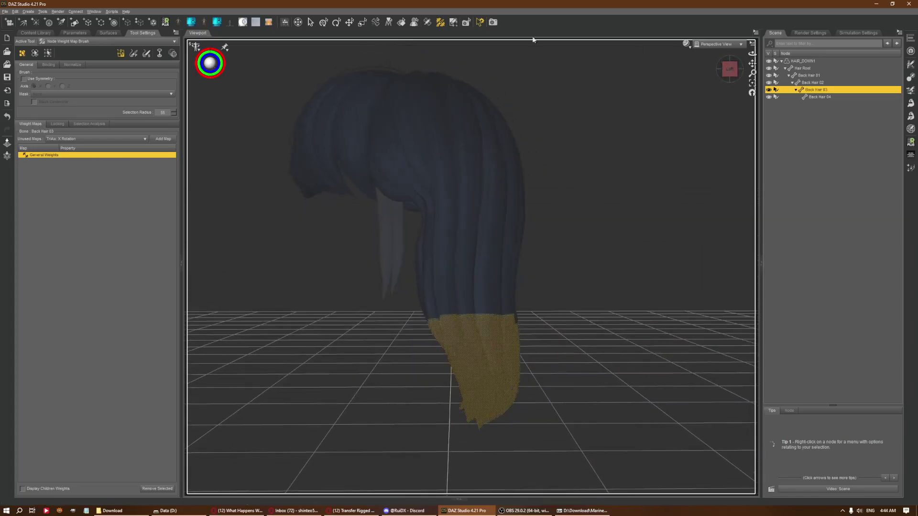
left_click(428, 22)
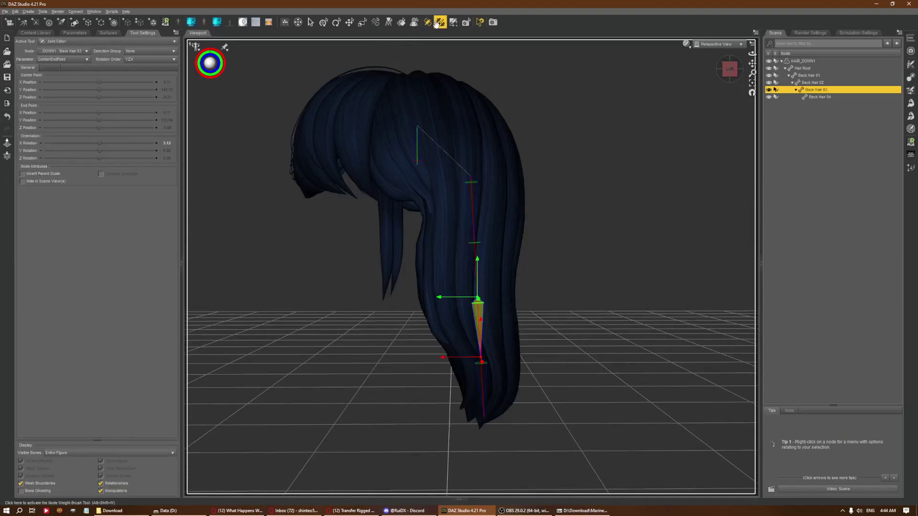
left_click(439, 22)
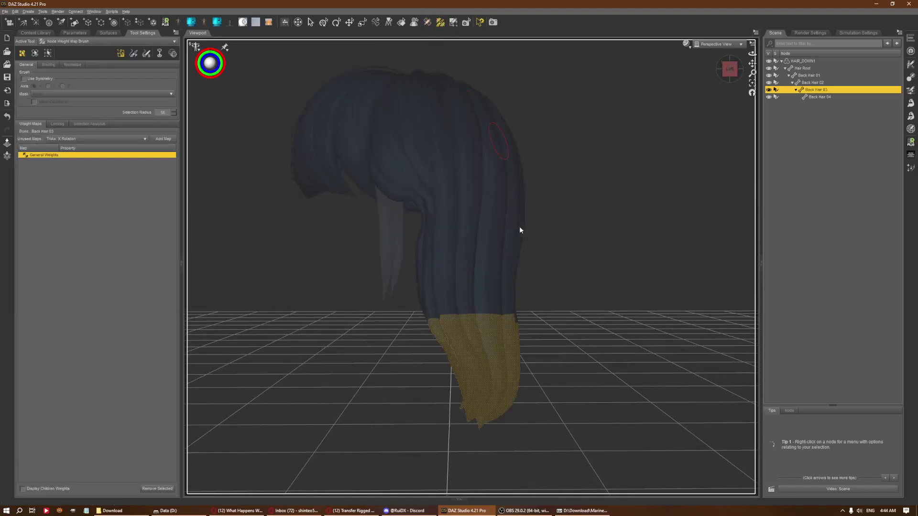
Step: Fill the selected faces on Back Hair 03's General Weights map with a weight of 100%
right_click(593, 272)
mouse_move(617, 333)
left_click(654, 336)
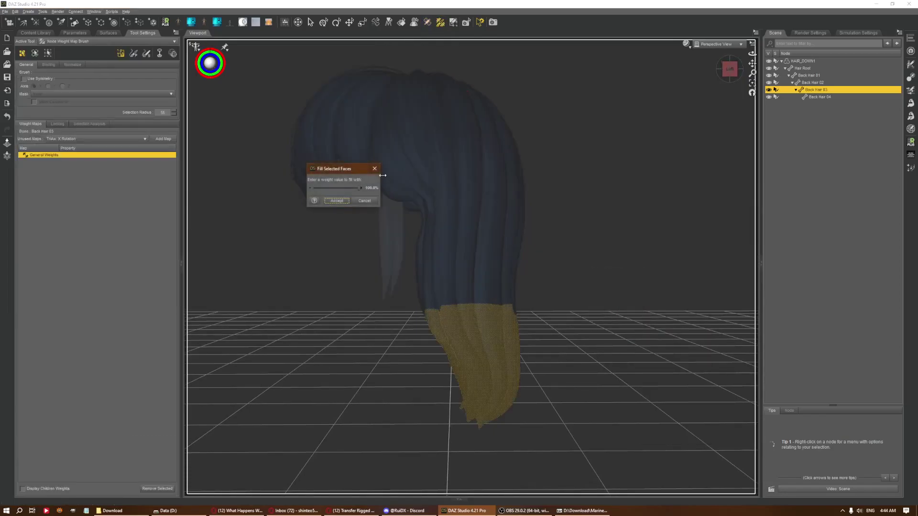
left_click(343, 206)
Step: Make Back Hair 04 active, shrink the selection to the start of its bone, and fill it with the default weight value
left_click(824, 97)
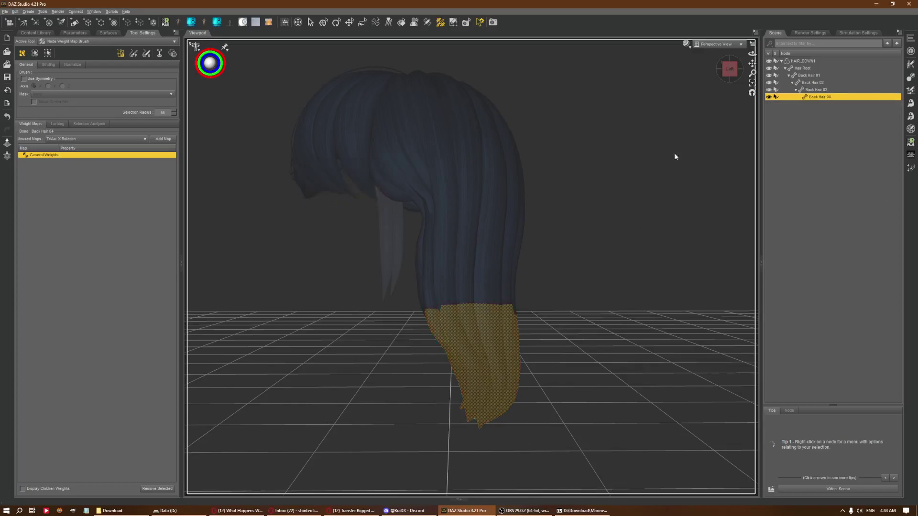
left_click(428, 22)
left_click(436, 23)
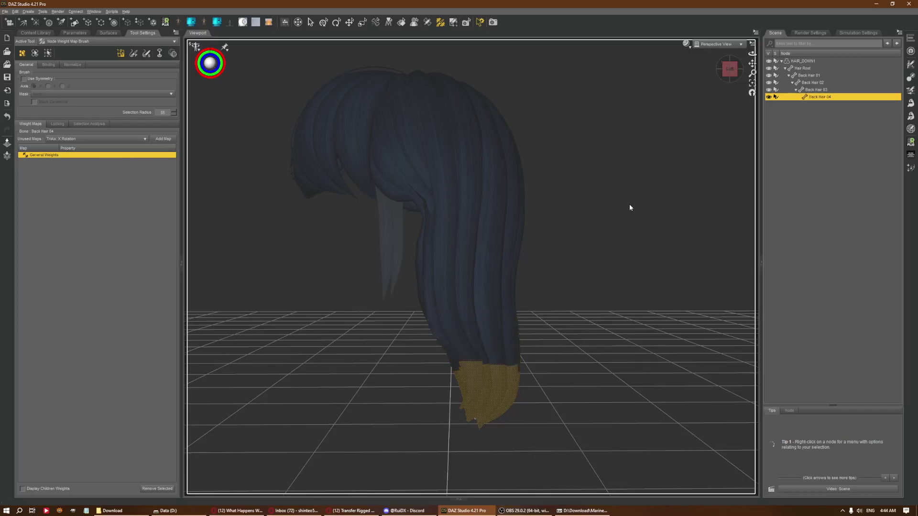
mouse_move(676, 268)
left_click(713, 271)
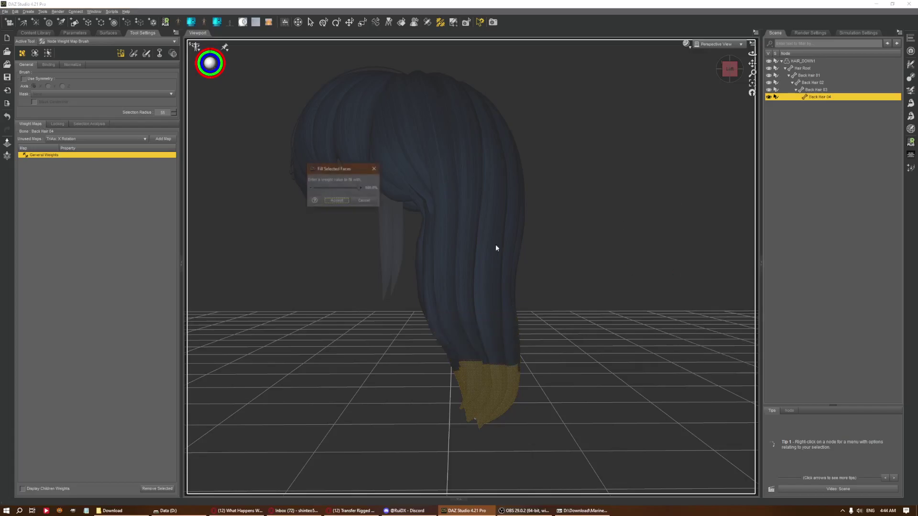
key("Return")
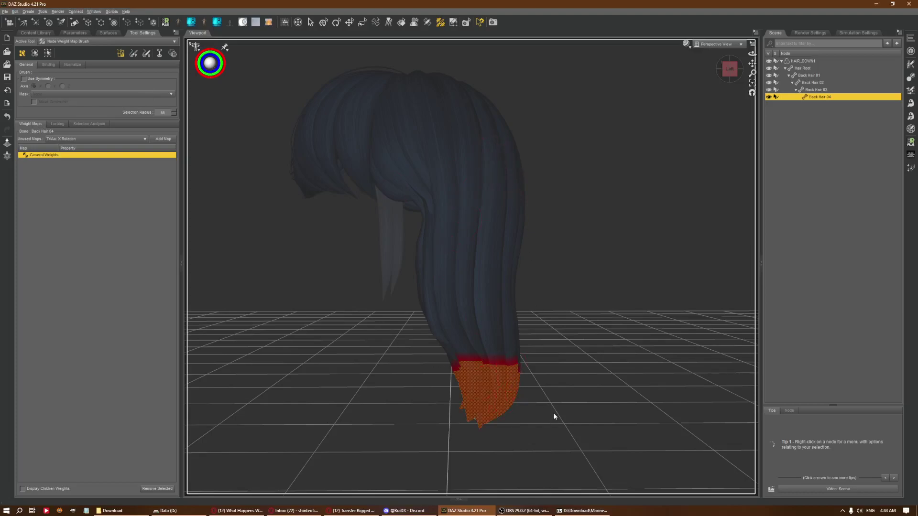
Step: Select all four back hair bones together and bend the hair with an X Rotate of about 43
left_click(75, 33)
left_click(799, 75, "shift")
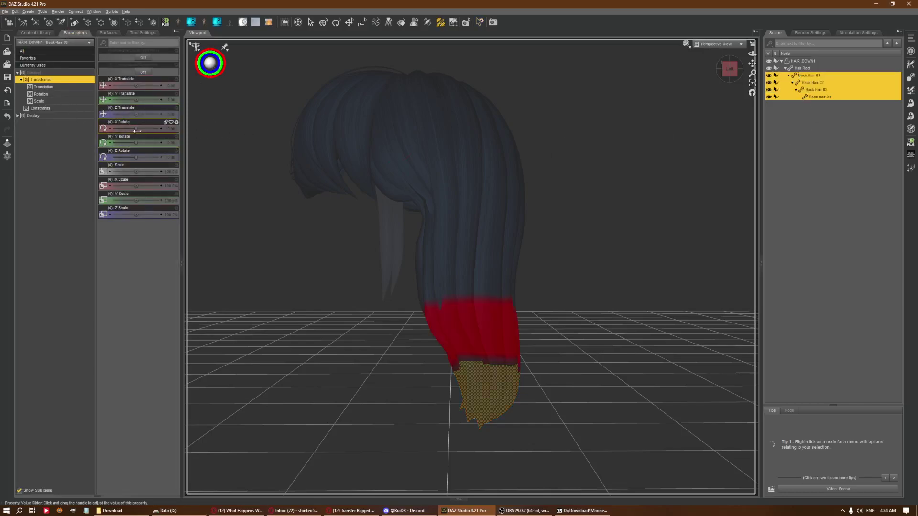
left_click_drag(137, 130, 252, 199)
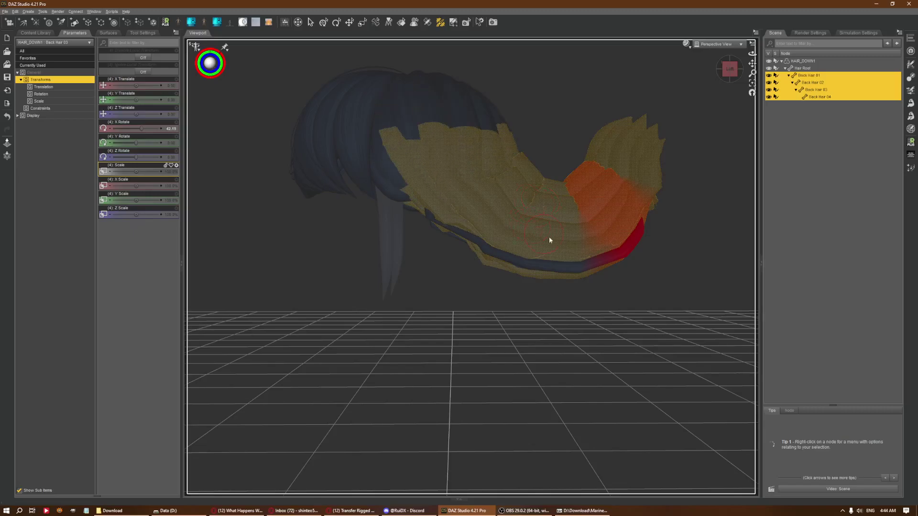
Step: Grow the face selection up over the whole back hair, checking both sides and comparing it with the bone chain
key("ctrl+z")
key("ctrl+z")
key("ctrl+z")
key("ctrl+z")
key("ctrl+z")
key("ctrl+z")
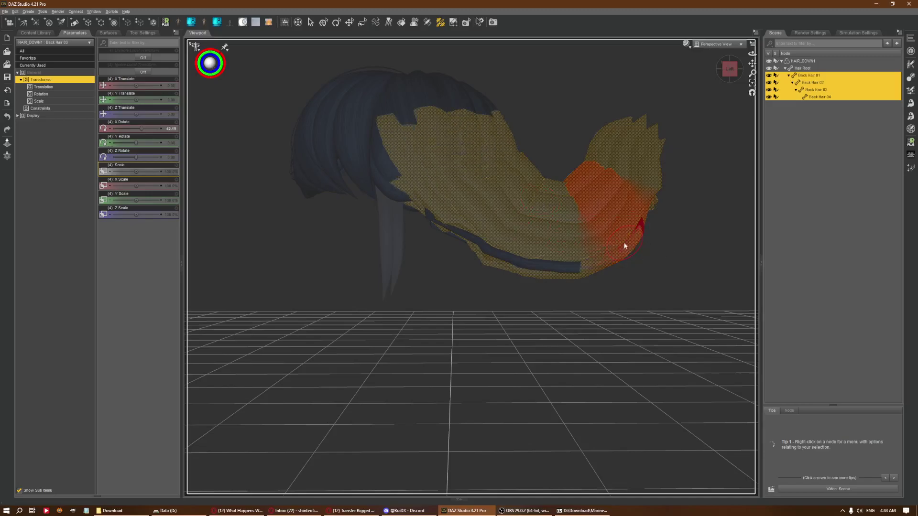
left_click(637, 227)
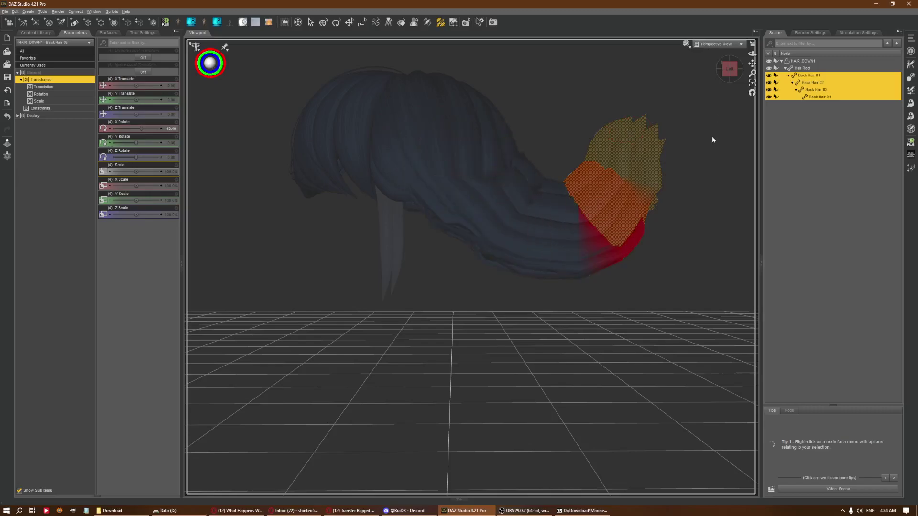
left_click_drag(641, 235, 646, 238)
mouse_move(746, 56)
left_mouse_down()
mouse_move(282, 225)
mouse_move(309, 243)
left_mouse_up()
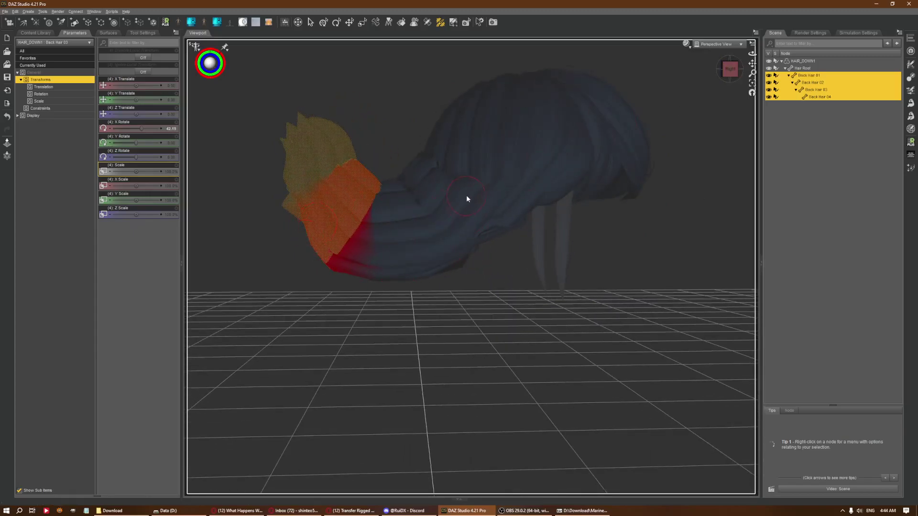
key("ctrl+plus")
key("ctrl+plus")
key("ctrl+plus")
key("ctrl+plus")
key("ctrl+plus")
key("ctrl+plus")
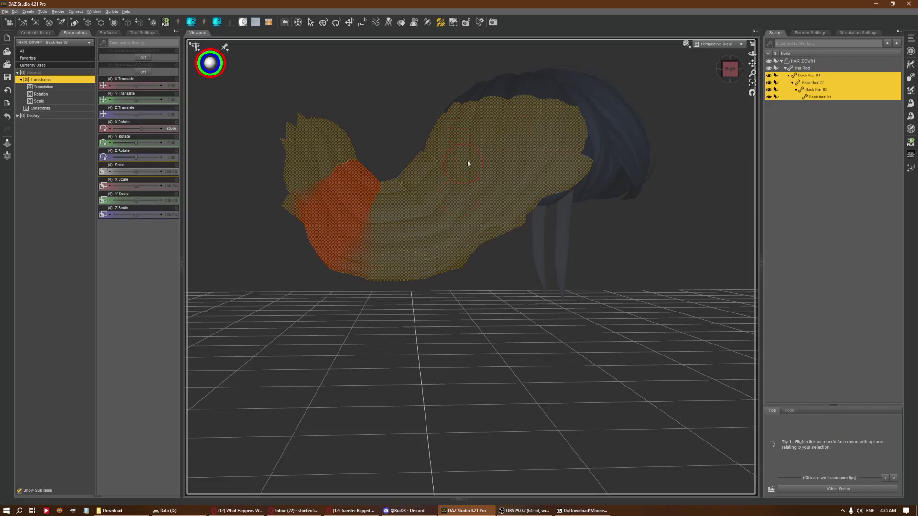
left_click(427, 22)
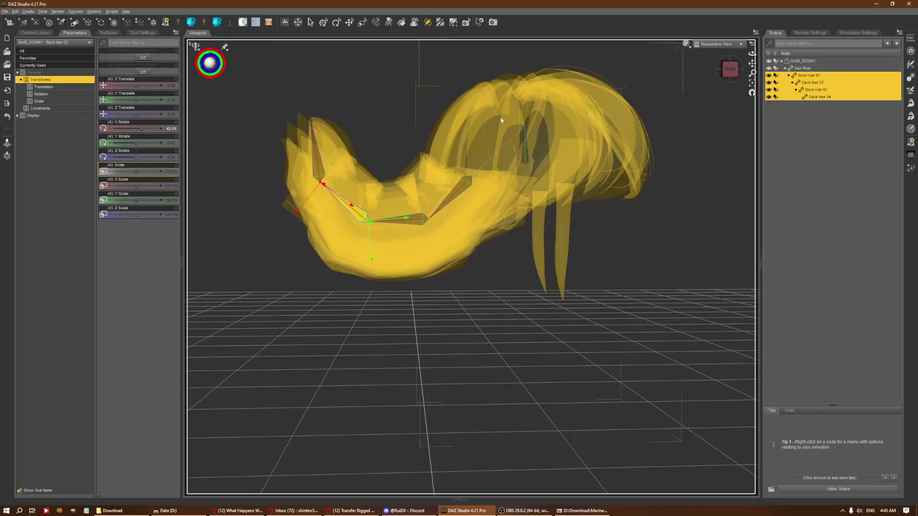
left_click(440, 22)
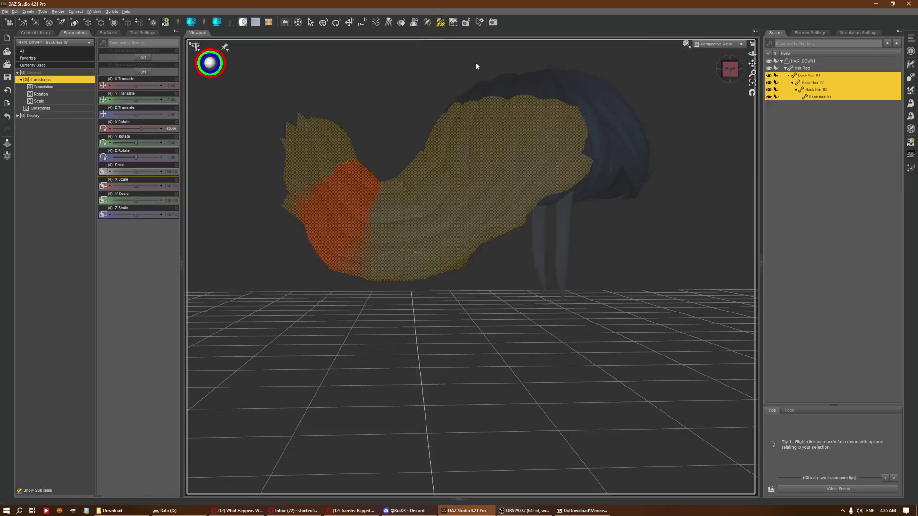
Step: Smooth the selected faces' weights on the back hair bones using 20 iterations
right_click(649, 254)
mouse_move(679, 321)
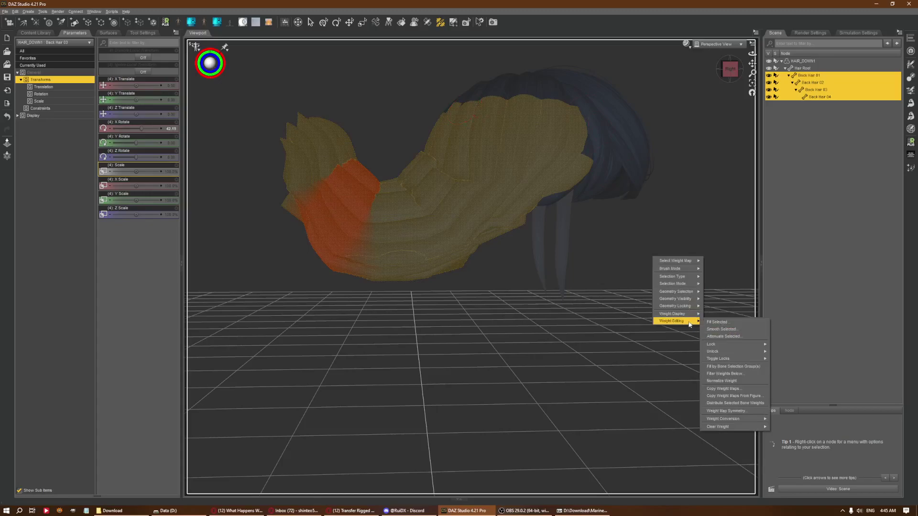
left_click(726, 330)
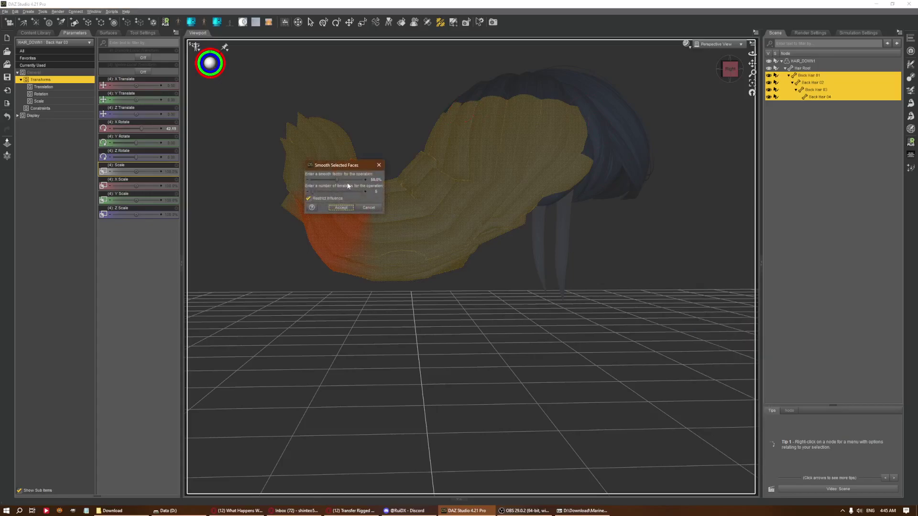
left_click(376, 192)
type("20")
key("Tab")
key("space")
left_click(341, 208)
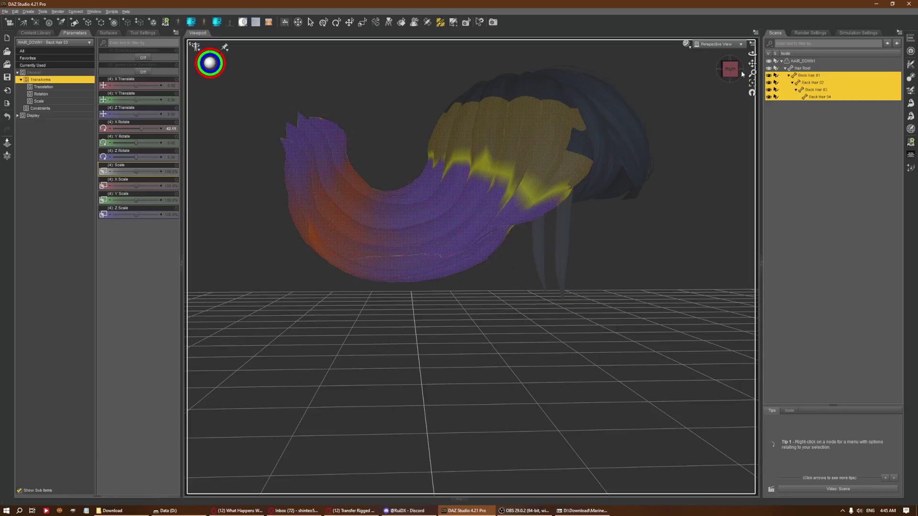
Step: Test the smoothed bend with a smaller X rotation, and reset X Rotate to 0 on all four back hair bones
left_click_drag(738, 72, 288, 188)
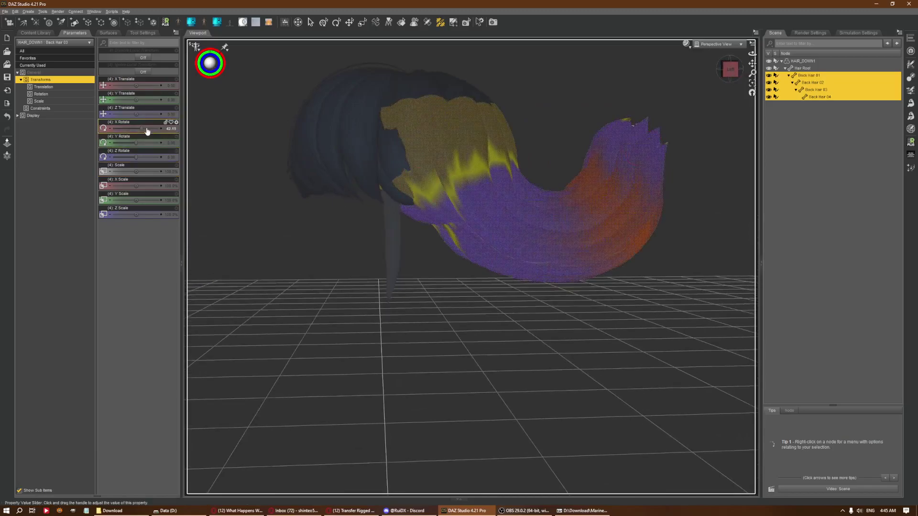
left_click_drag(146, 130, 384, 120)
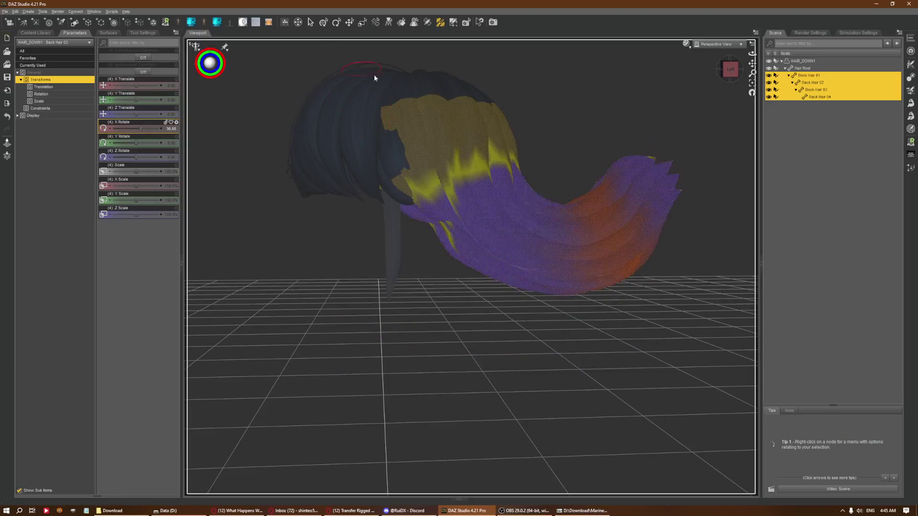
left_click(324, 23)
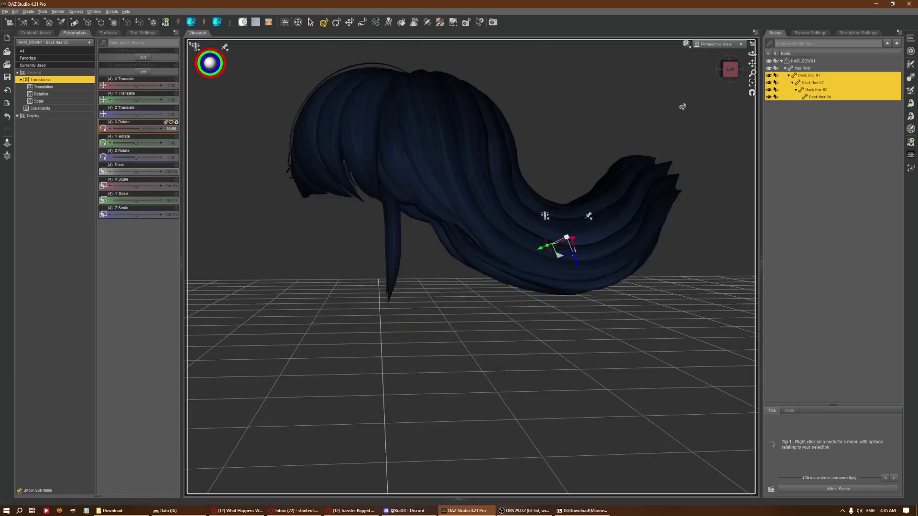
left_click(171, 128)
type("0")
key("Return")
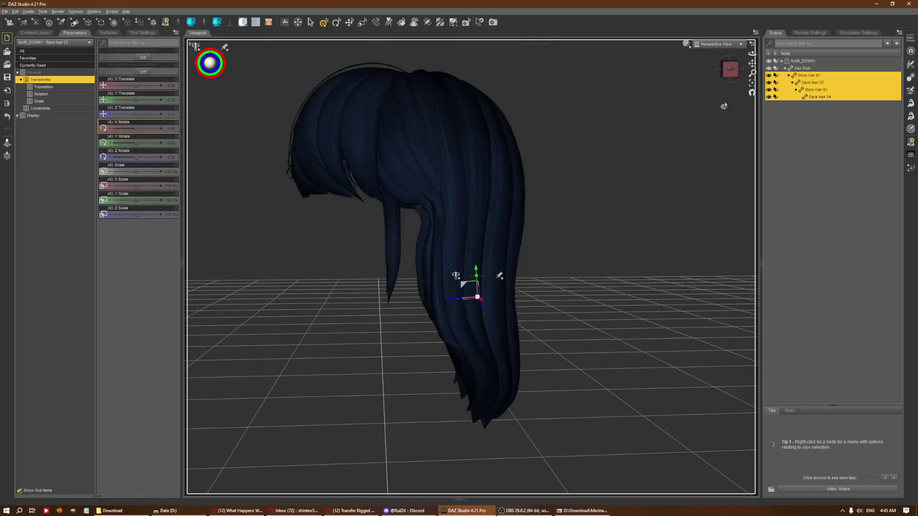
Step: Show the bone chain in the Joint Editor from the side and select the Hair Root bone
left_click(730, 71)
left_click_drag(729, 68, 547, 102)
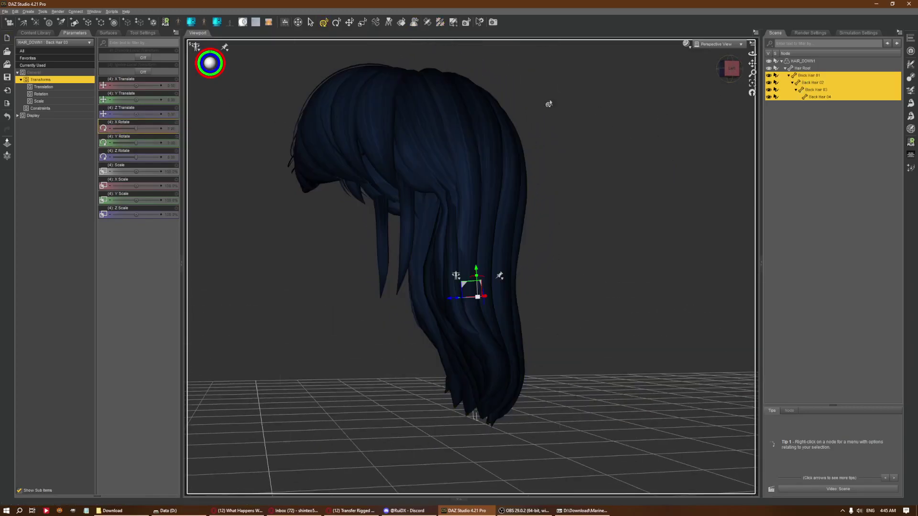
mouse_move(722, 67)
left_mouse_down()
mouse_move(852, 69)
mouse_move(729, 71)
left_mouse_up()
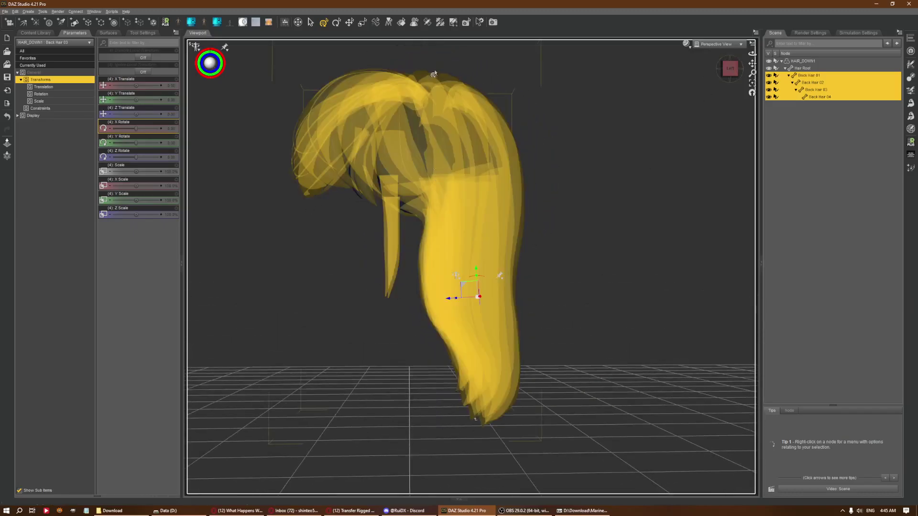
left_click(441, 22)
left_click(428, 22)
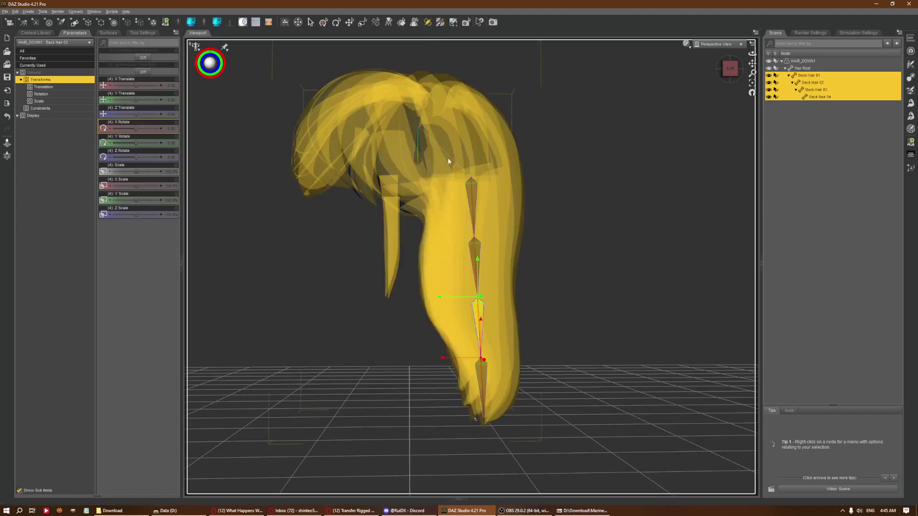
left_click(420, 145)
right_click(657, 138)
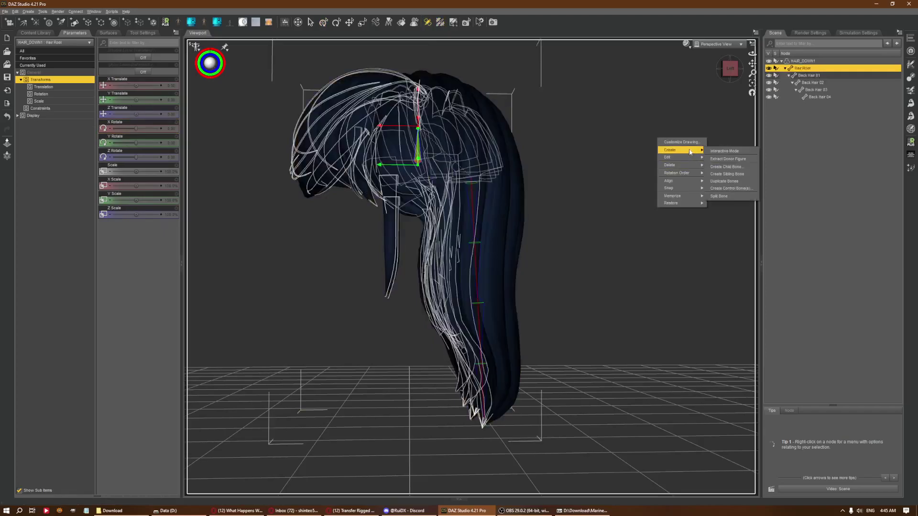
left_click(745, 167)
right_click(616, 137)
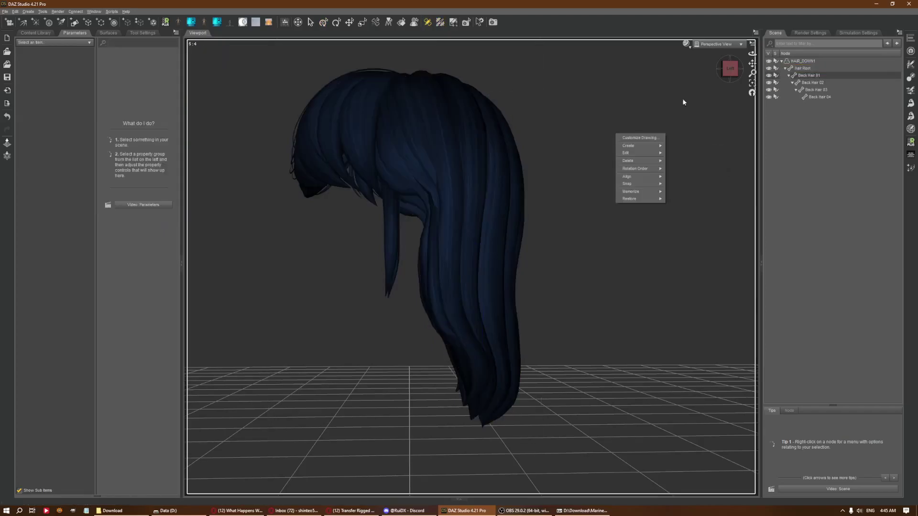
Step: Create a child bone of Hair Root named Left Hair Fringe 01, choosing its rotation order
left_click(805, 69)
right_click(587, 128)
mouse_move(621, 141)
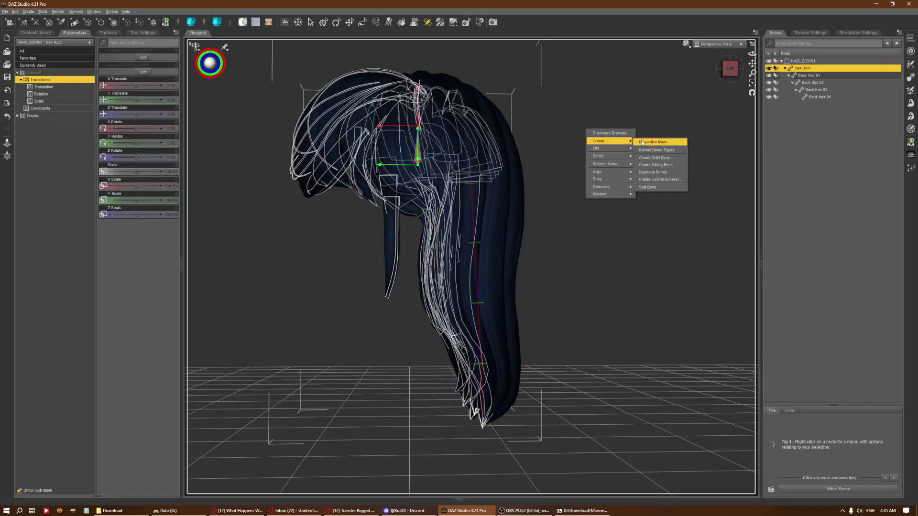
left_click(655, 157)
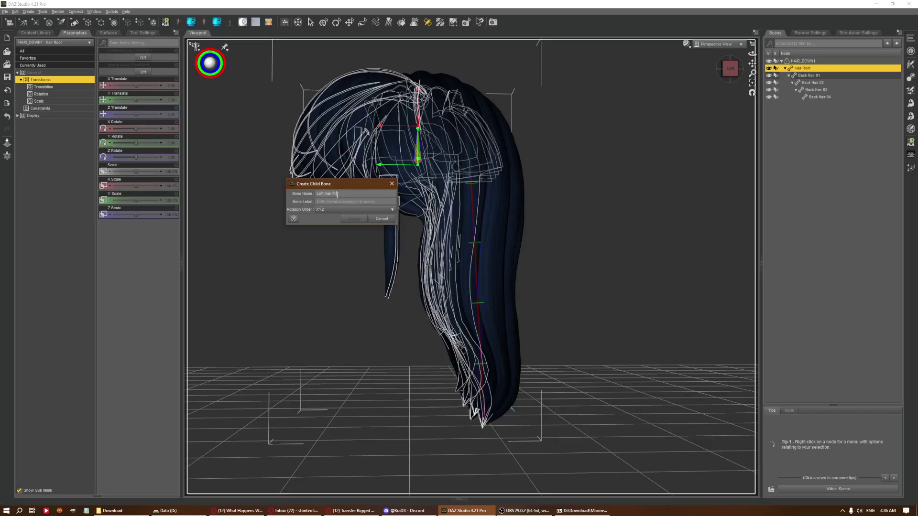
type("nge 01")
key("ctrl+a")
left_click(383, 210)
left_click(363, 227)
left_click(354, 210)
left_click(351, 219)
left_click(353, 219)
Step: Place the Left Hair Fringe 01 bone over the left fringe strand in the front view, positioning both its center and end points
left_click(731, 78)
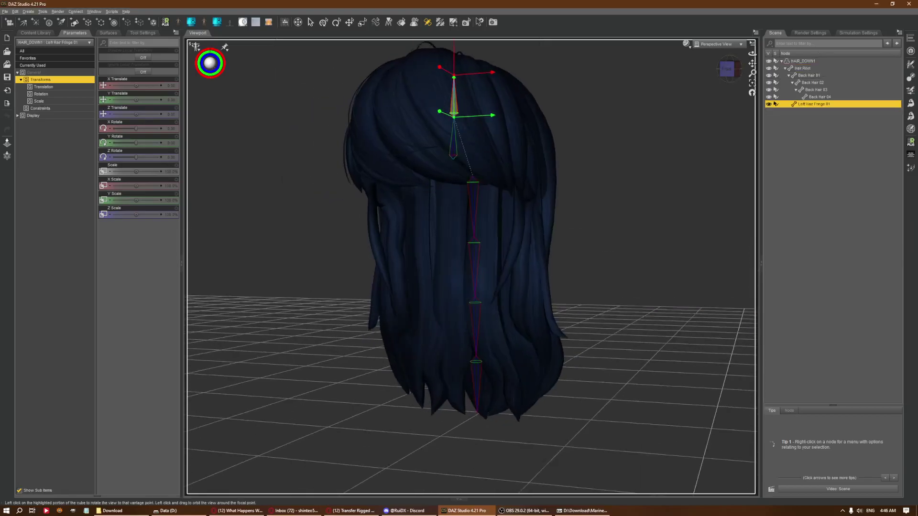
left_click(728, 75)
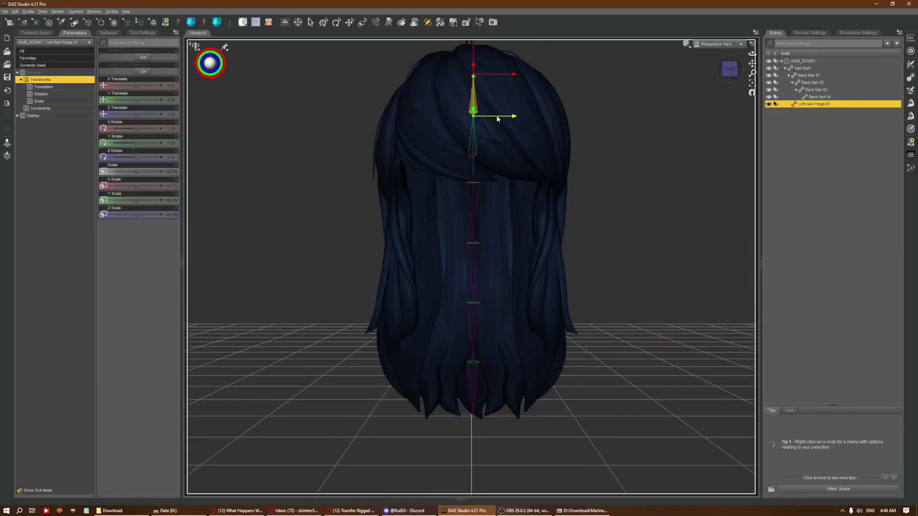
left_click_drag(505, 119, 581, 123)
left_click_drag(559, 95, 562, 192)
left_click_drag(469, 57, 572, 289)
Step: Shift the fringe bone's center and end points forward in the side view to line up with the front strand
left_click(730, 62)
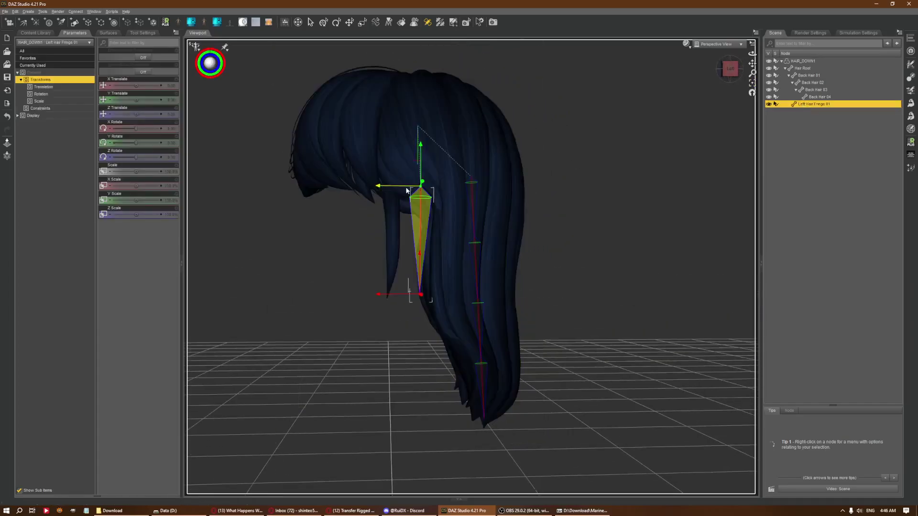
left_click_drag(408, 186, 375, 185)
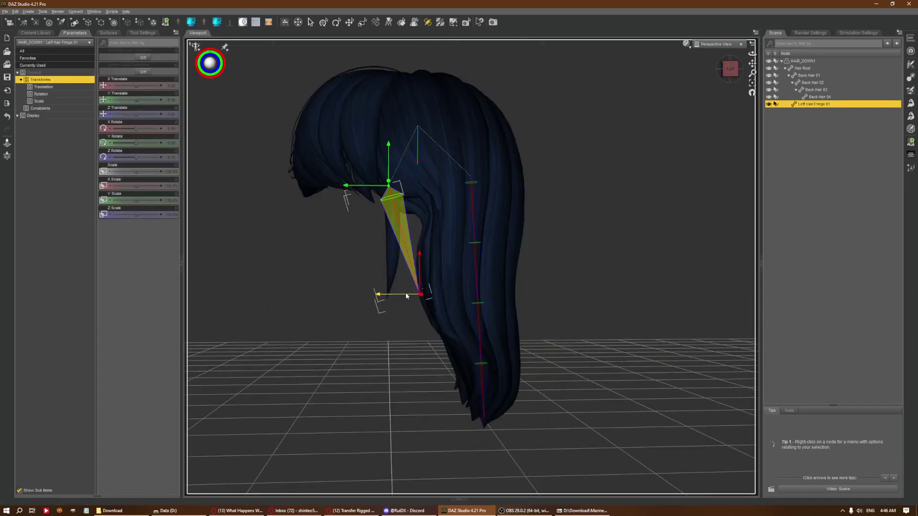
left_click_drag(407, 296, 374, 295)
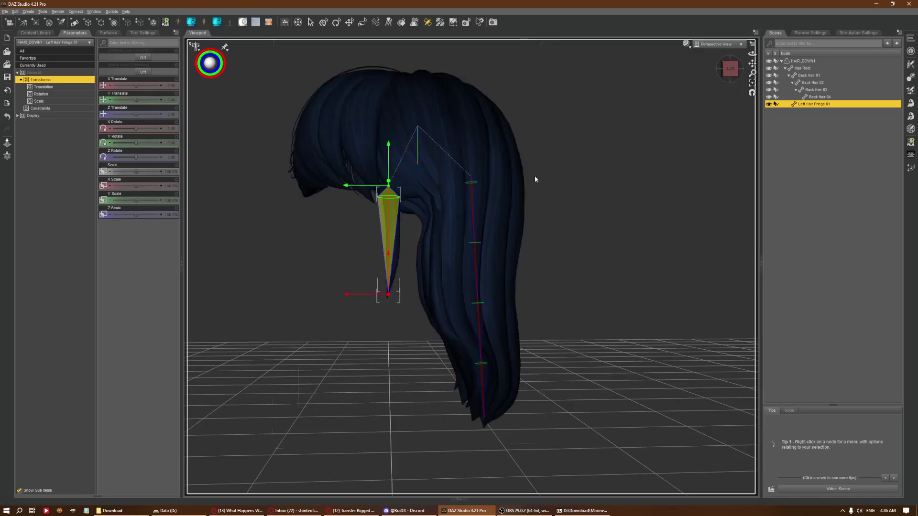
Step: Split Left Hair Fringe 01 into two bones and select the lower one
right_click(564, 148)
mouse_move(589, 159)
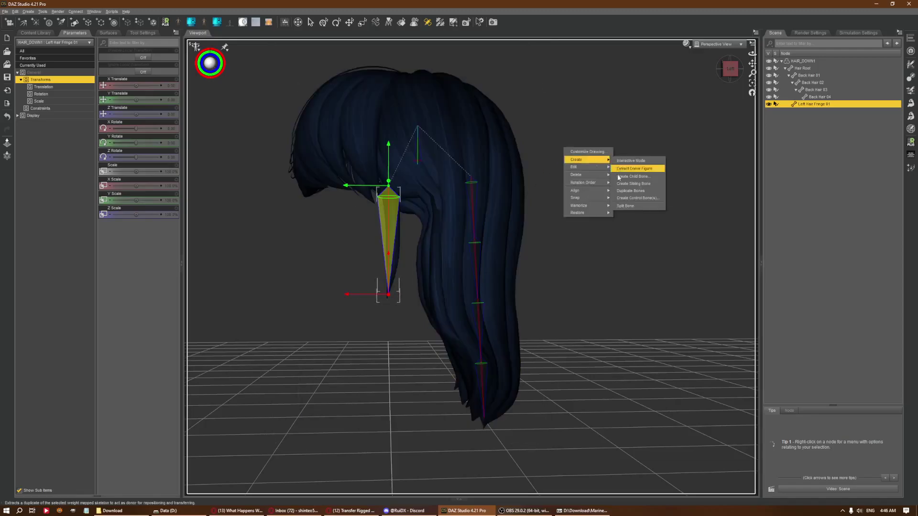
left_click(625, 206)
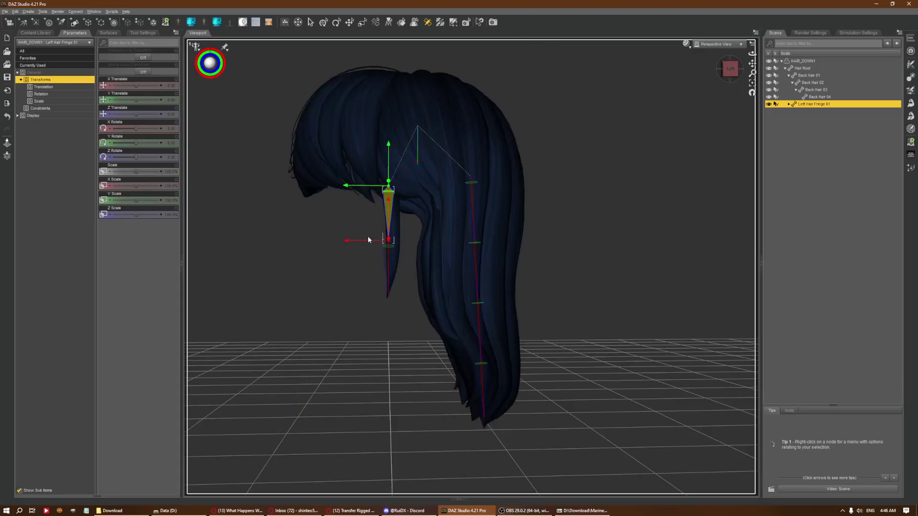
left_click(387, 255)
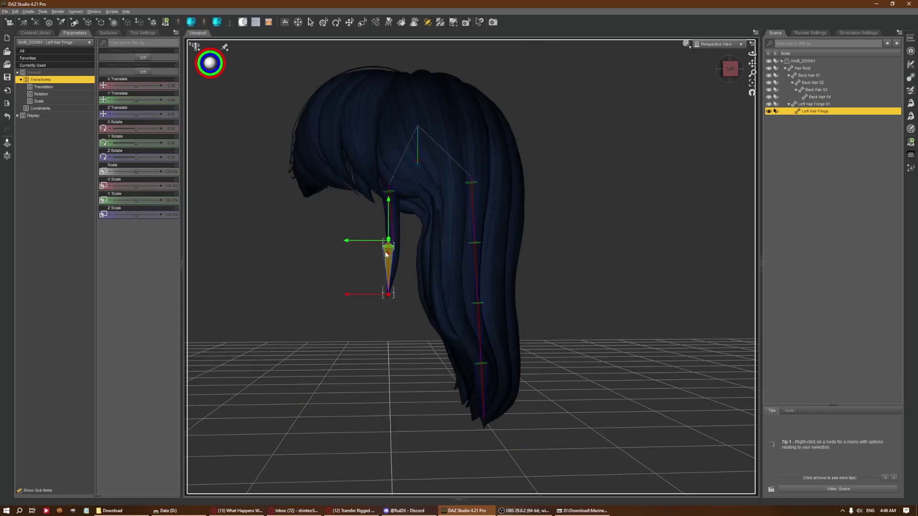
Step: Snap the lower fringe bone's center point, shifting the joint slightly back to follow the strand
right_click(360, 248)
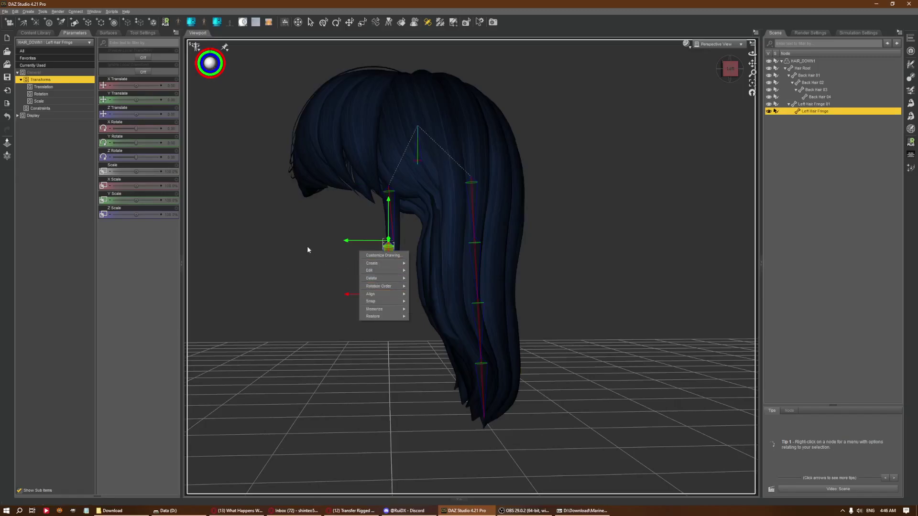
right_click(574, 199)
mouse_move(601, 225)
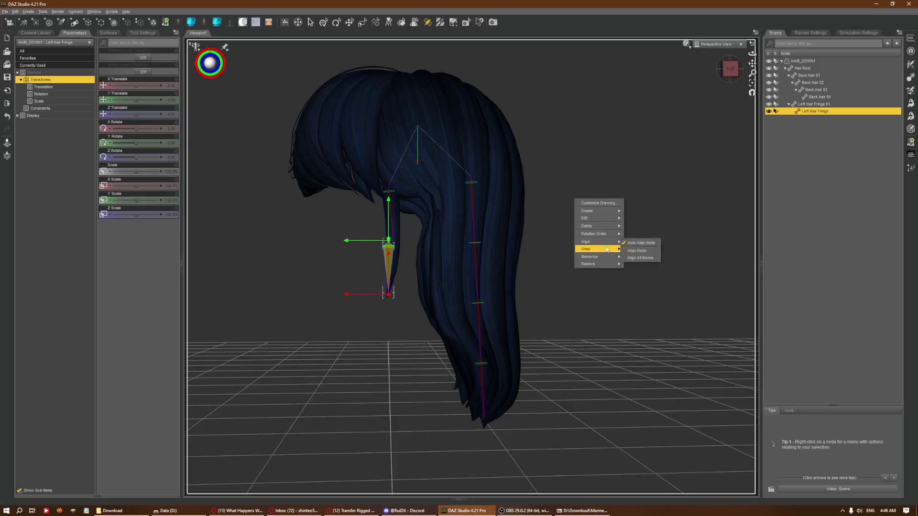
mouse_move(607, 250)
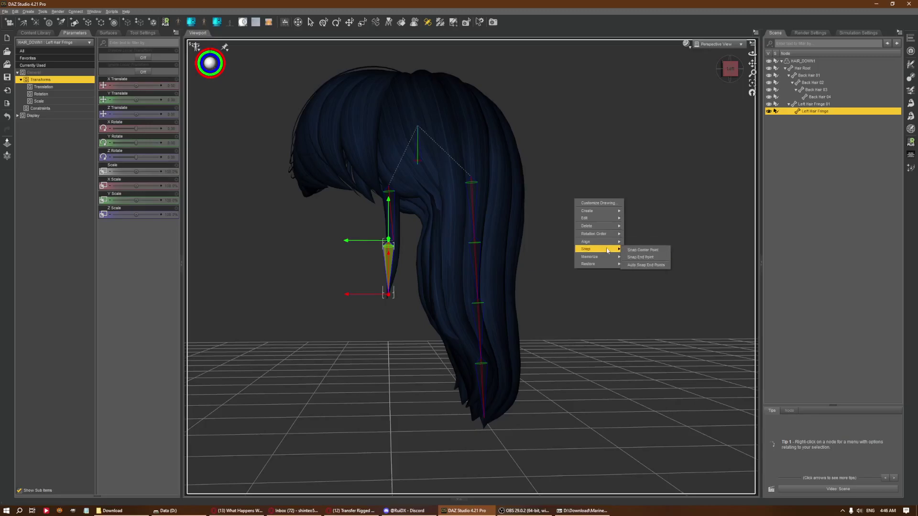
left_click(639, 250)
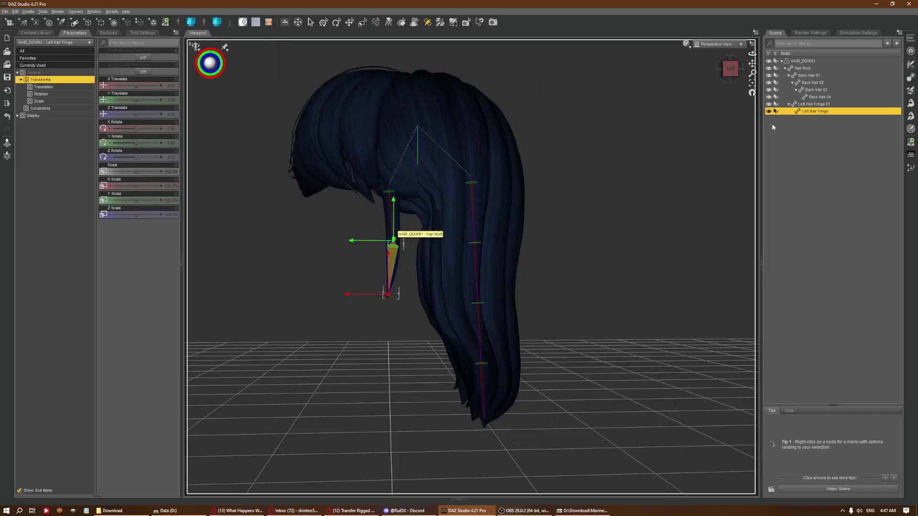
Step: Rename the lower fringe bone to Left Hair Fringe 02 in both its node name and label
right_click(669, 163)
mouse_move(702, 182)
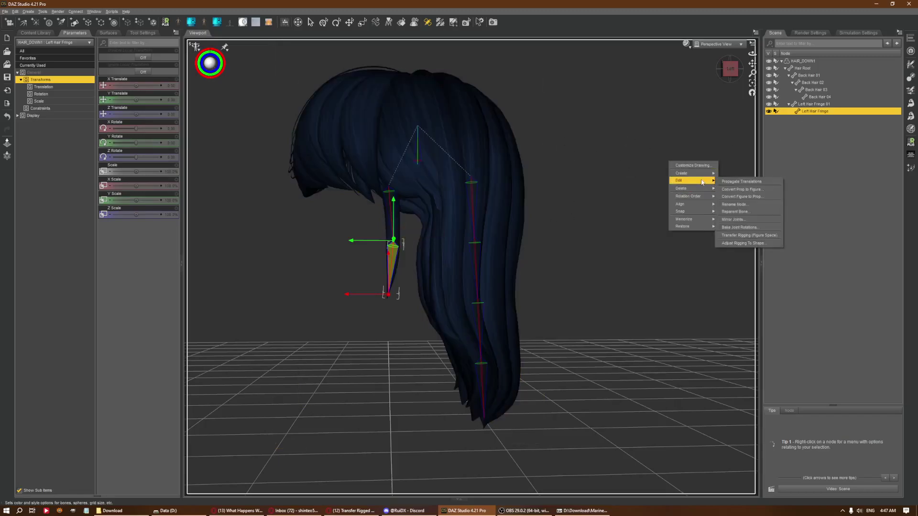
left_click(734, 204)
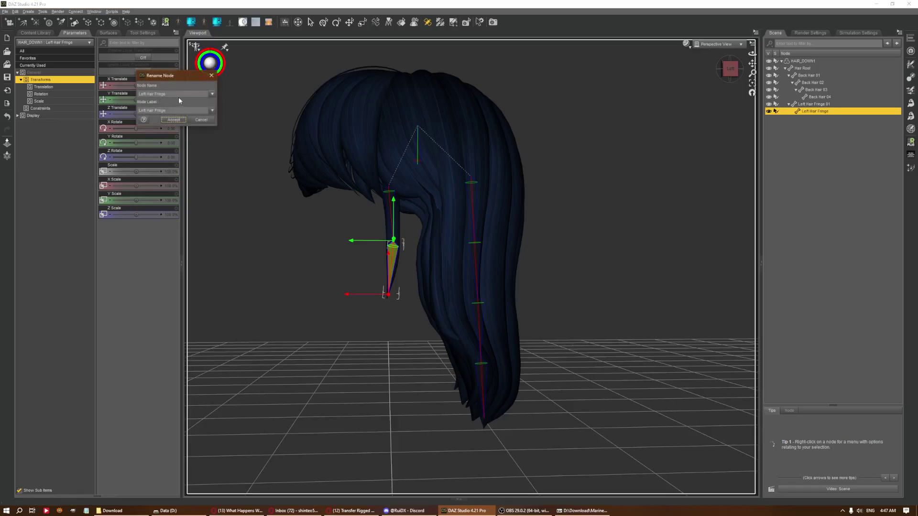
type("02")
left_click(177, 111)
left_click(174, 119)
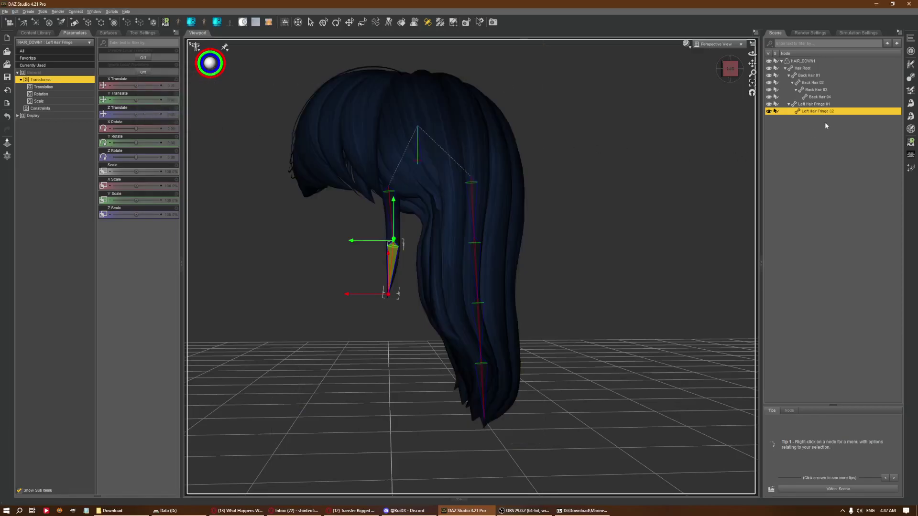
Step: Duplicate the Left Hair Fringe 01 and Left Hair Fringe 02 bones together
left_click_drag(732, 68, 646, 123)
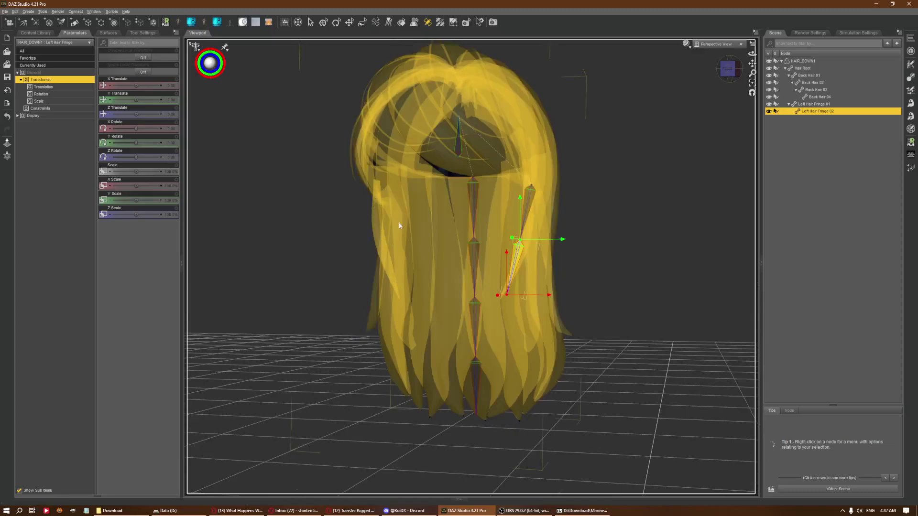
left_click_drag(728, 71, 688, 72)
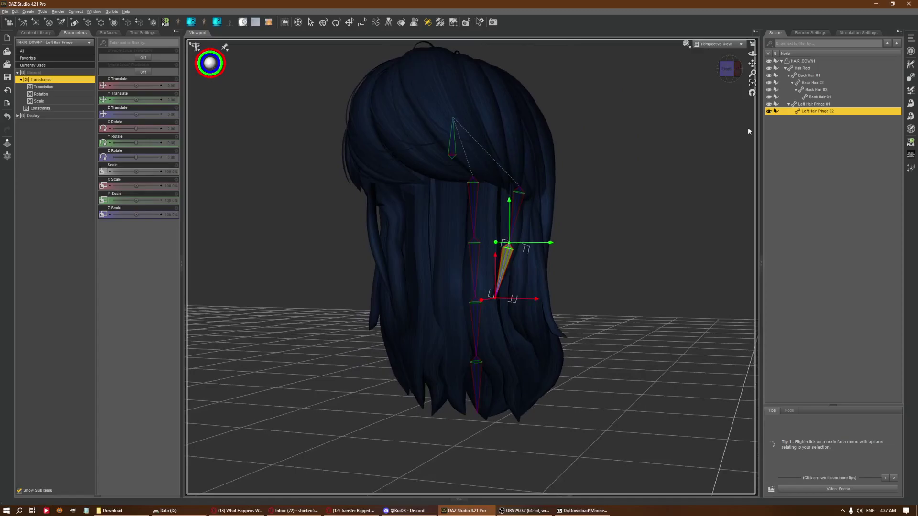
left_click(815, 105, "ctrl")
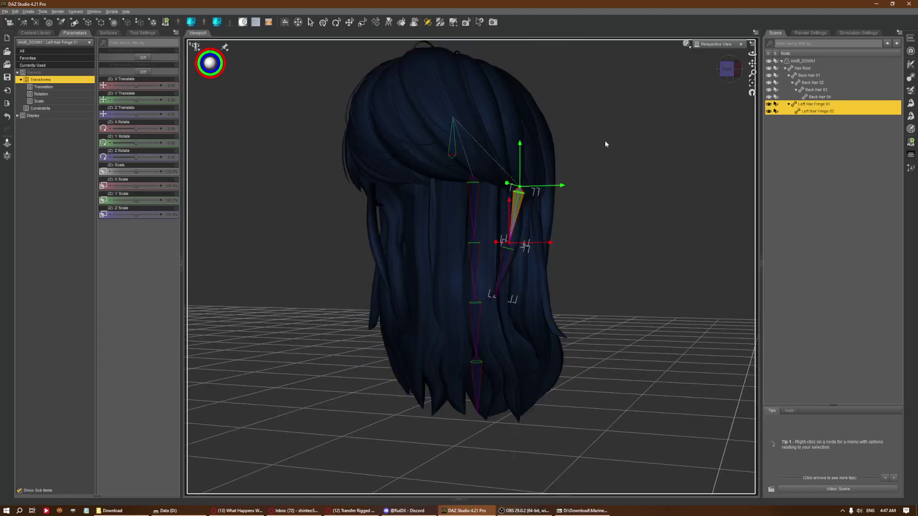
right_click(605, 141)
mouse_move(626, 153)
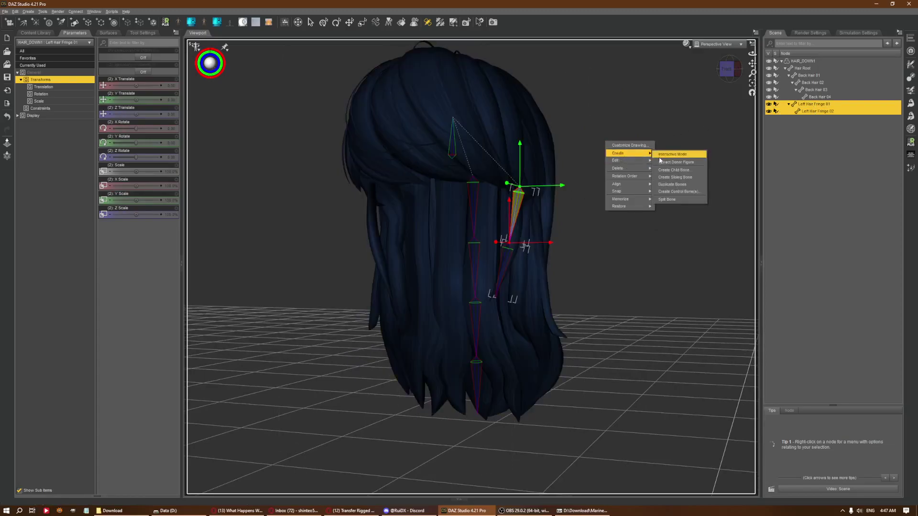
left_click(674, 184)
Step: Rename the duplicated upper bone to Right Hair Fringe 01 in both its node name and label
left_click(799, 118)
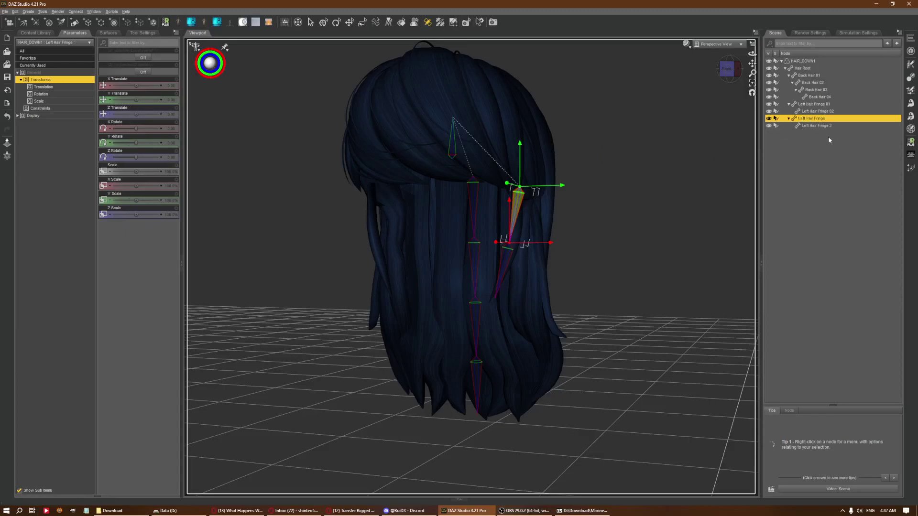
right_click(642, 152)
mouse_move(667, 169)
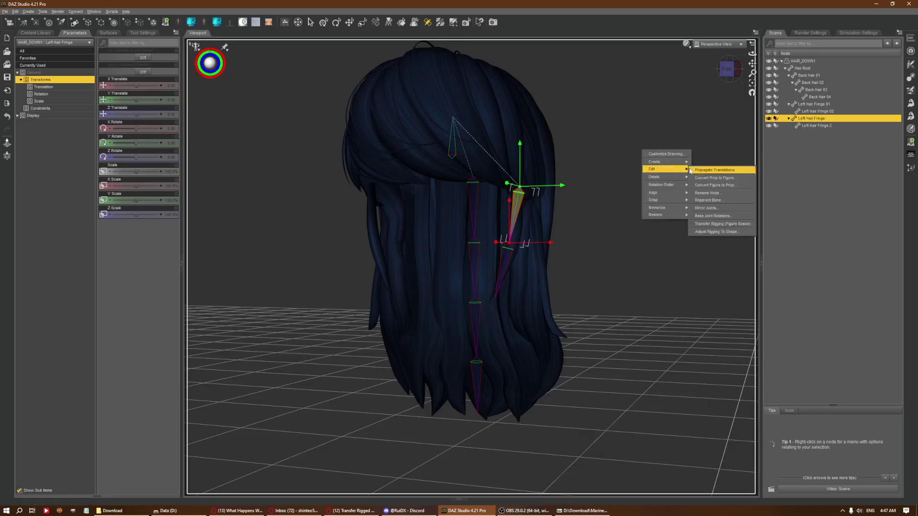
left_click(716, 193)
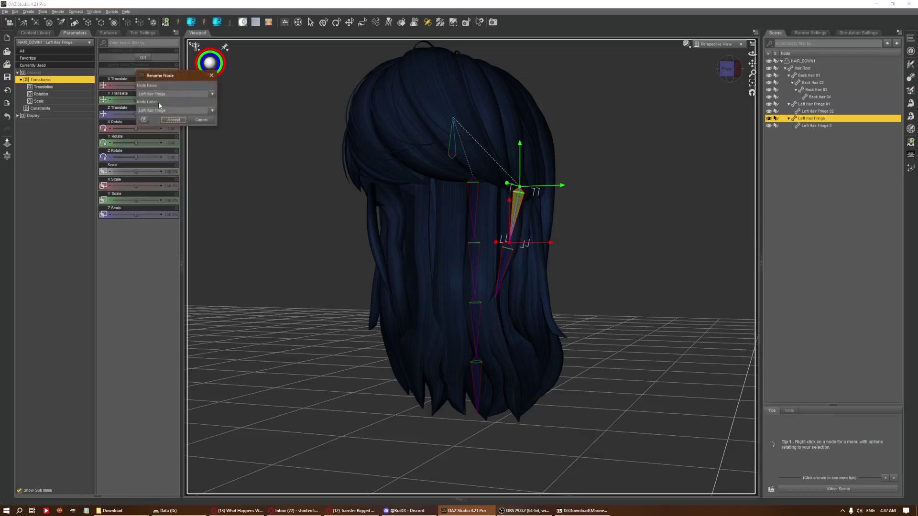
double_click(142, 94)
type("RRight")
key("ctrl+a")
key("ctrl+c")
key("Tab")
key("Tab")
key("ctrl+v")
left_click(174, 119)
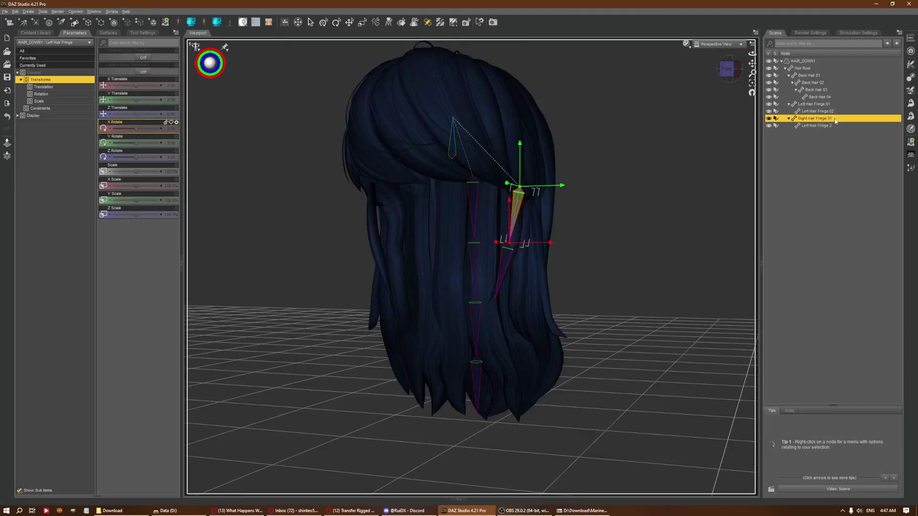
Step: Rename the duplicated child bone to Right Hair Fringe 02 in both its node name and label
left_click(817, 128)
right_click(687, 159)
mouse_move(712, 178)
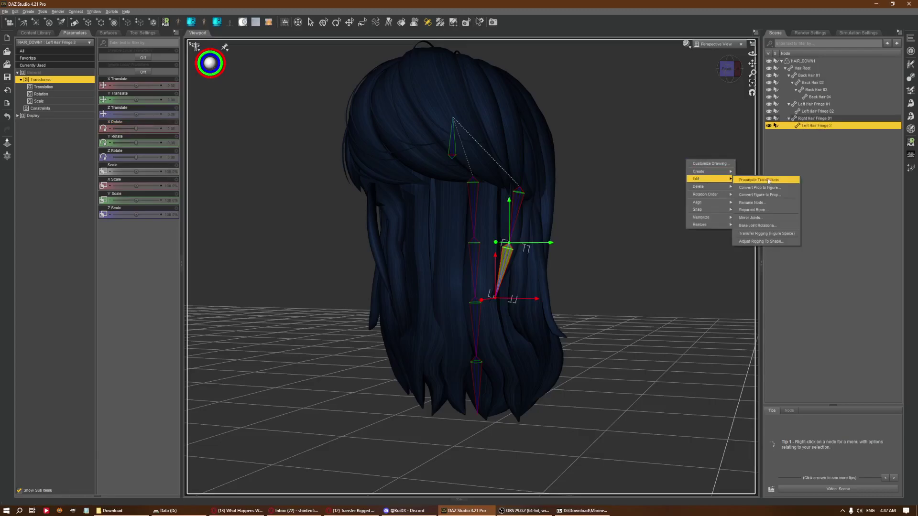
left_click(776, 203)
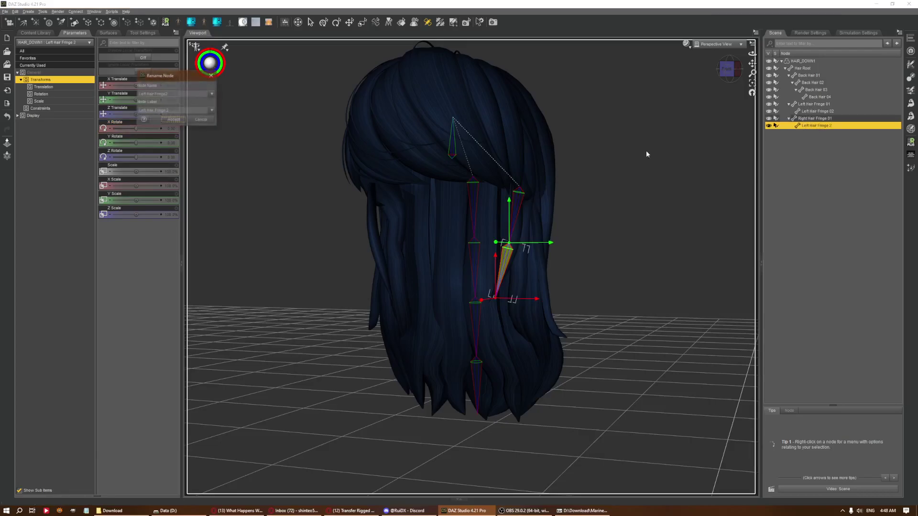
left_click(193, 98)
type("2")
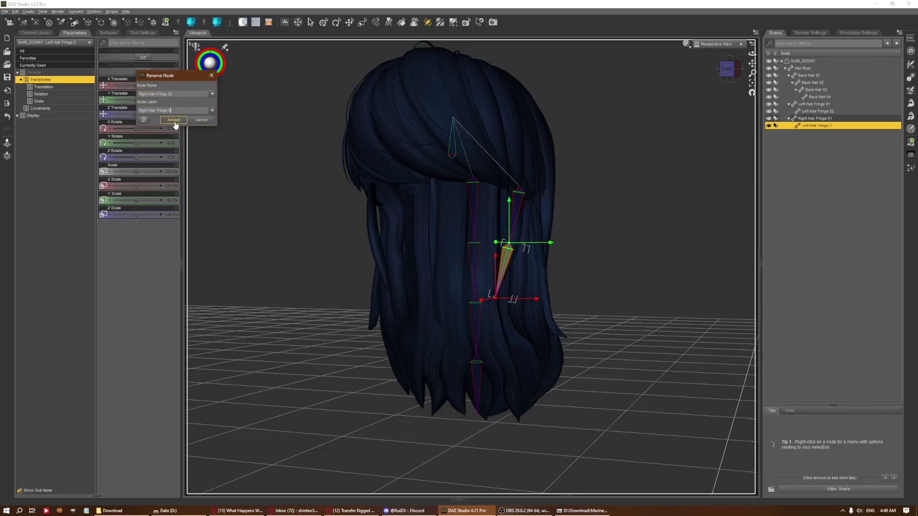
left_click(173, 120)
Step: Examine the placement of the left and right fringe chains from the front view, selecting individual bones
left_click(815, 118)
left_click(819, 97)
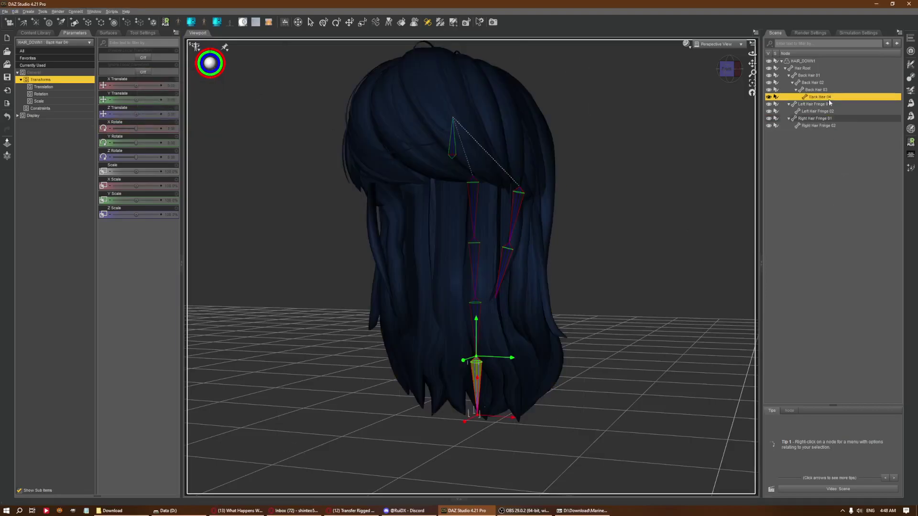
left_click(815, 103)
left_click(732, 72)
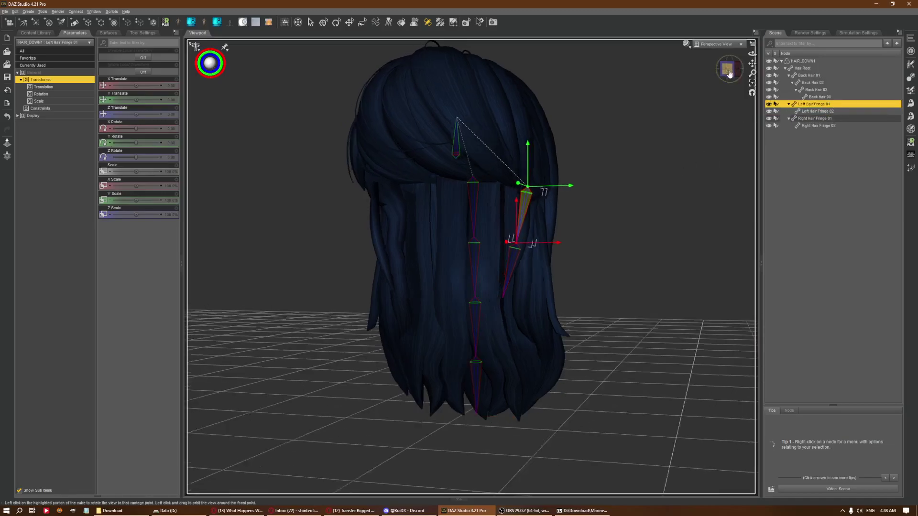
left_click(817, 119)
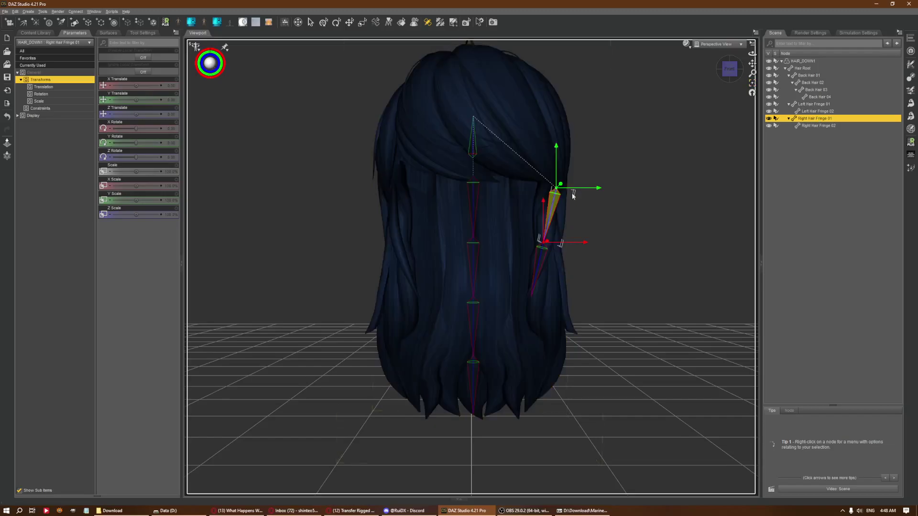
Step: Mirror the joints of Left Hair Fringe 01 across the X axis with nodes Selected Recursive and direction Selected to Opposite
left_click(819, 105)
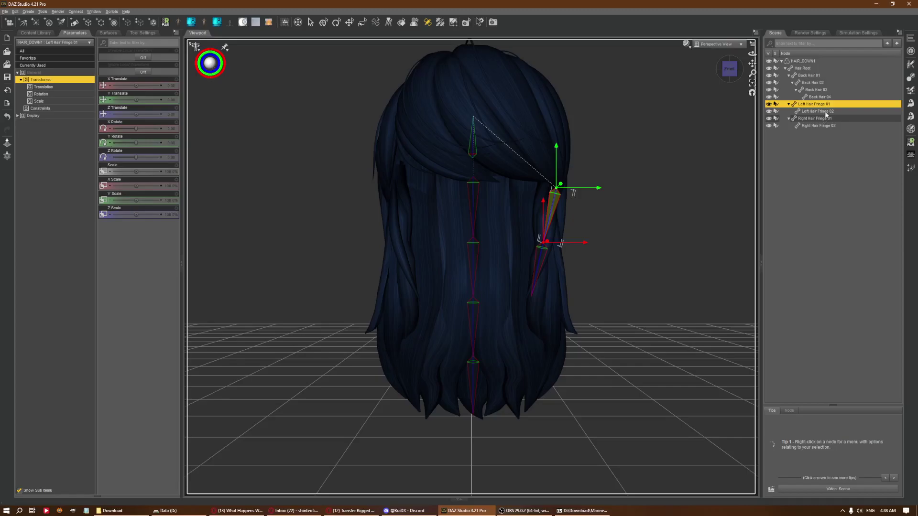
right_click(660, 141)
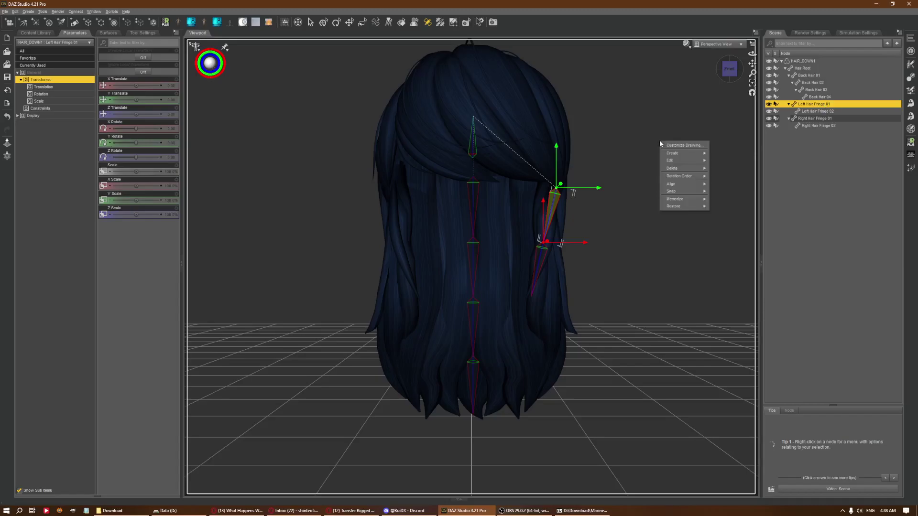
mouse_move(685, 165)
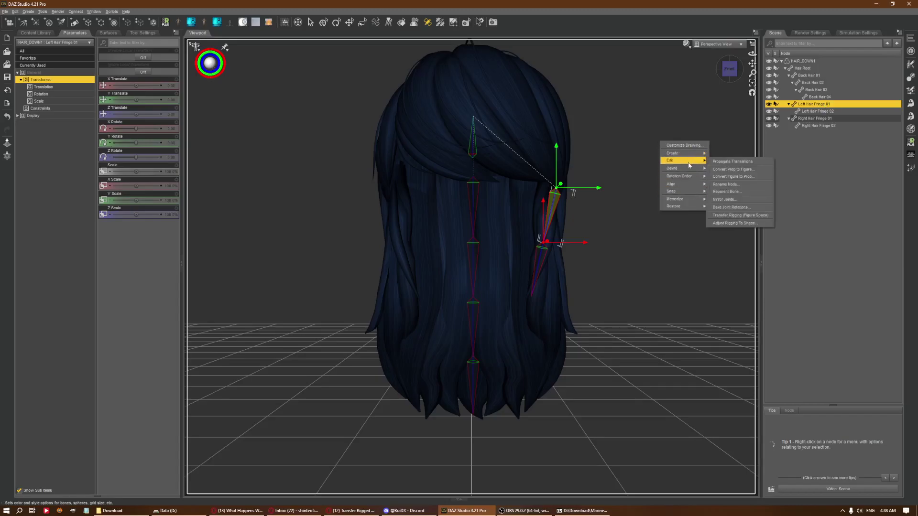
left_click(749, 201)
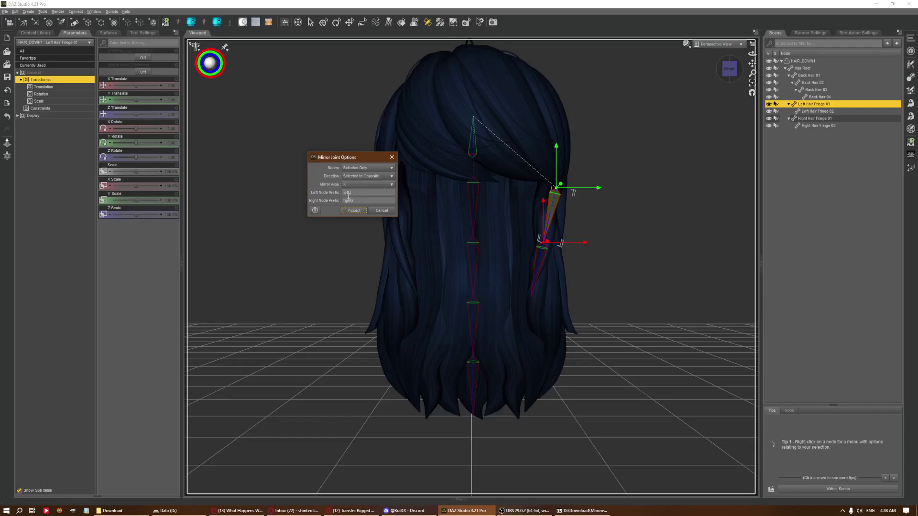
left_click(365, 168)
left_click(371, 176)
left_click(371, 170)
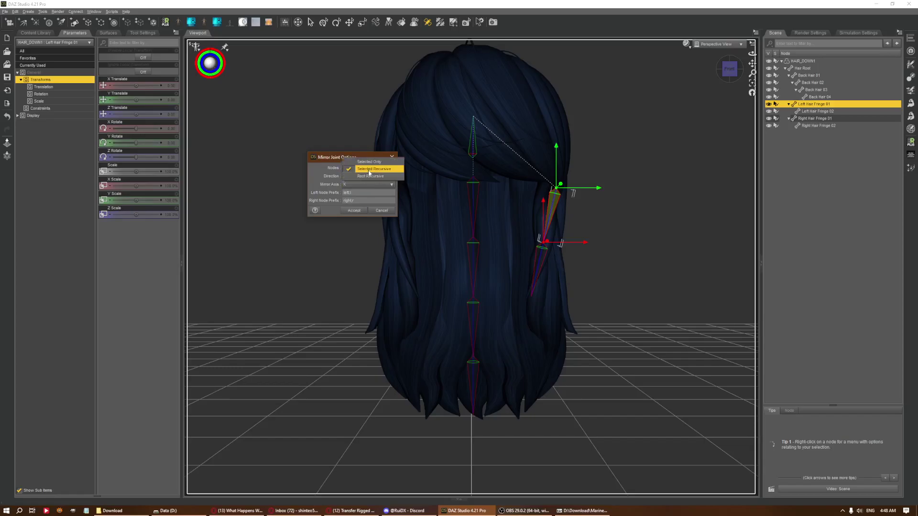
left_click(371, 164)
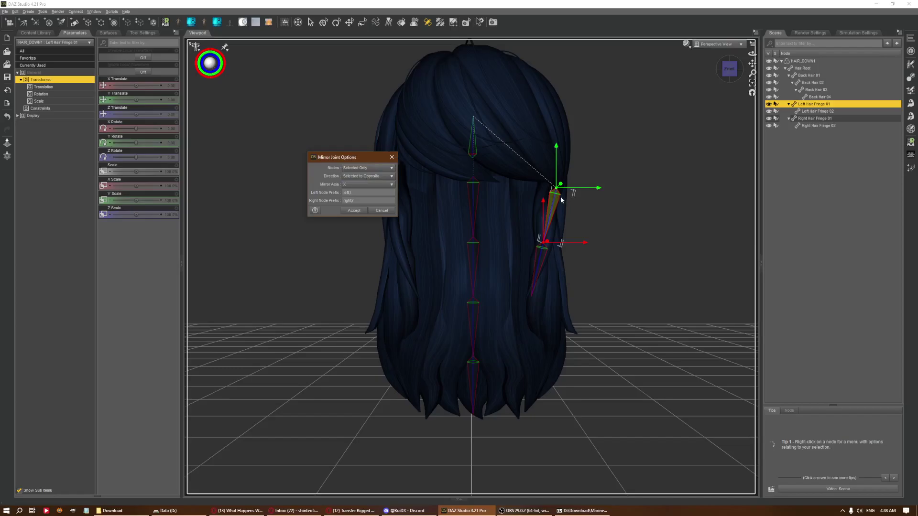
left_click(366, 170)
left_click(377, 176)
left_click(354, 211)
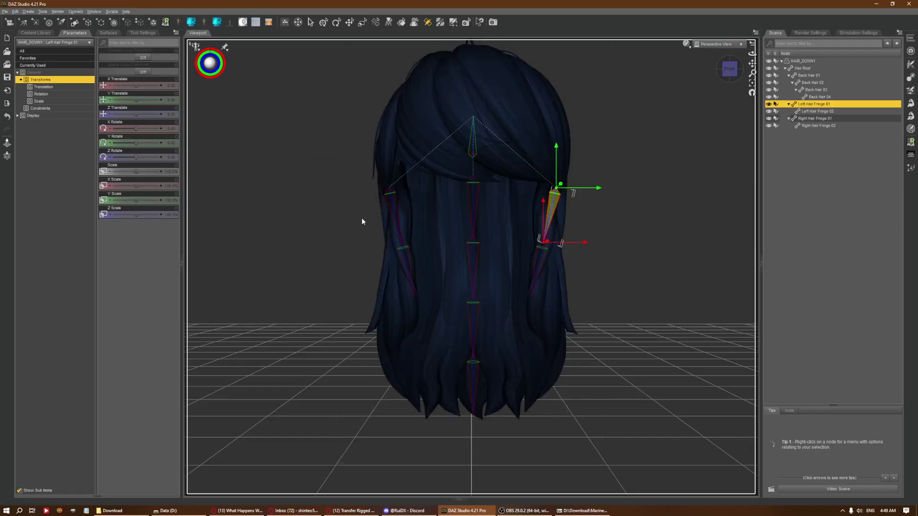
Step: Activate the Node Weight Map Brush on Left Hair Fringe 01 and choose its General Weights map
left_click(393, 209)
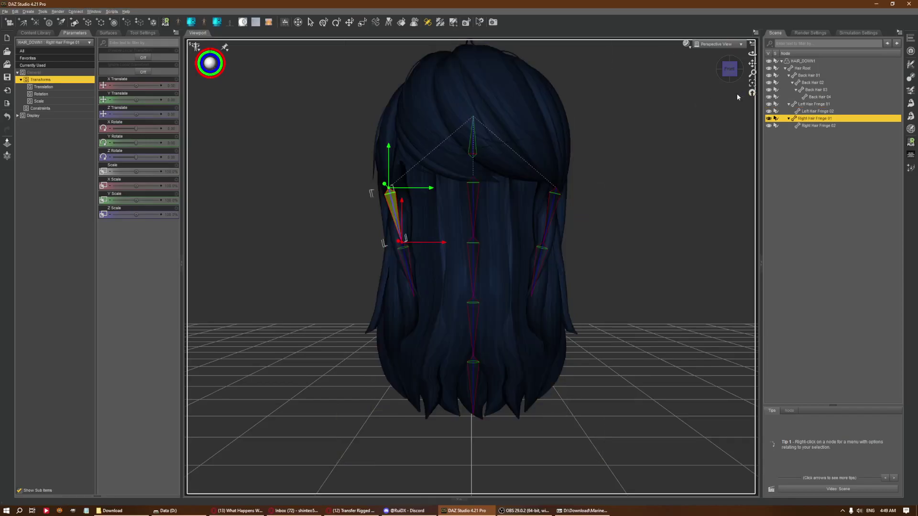
left_click(813, 104)
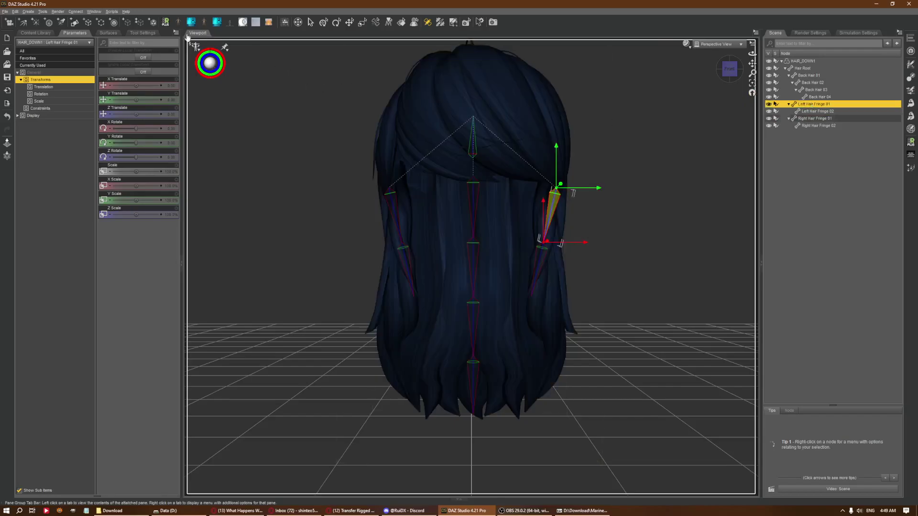
left_click(142, 33)
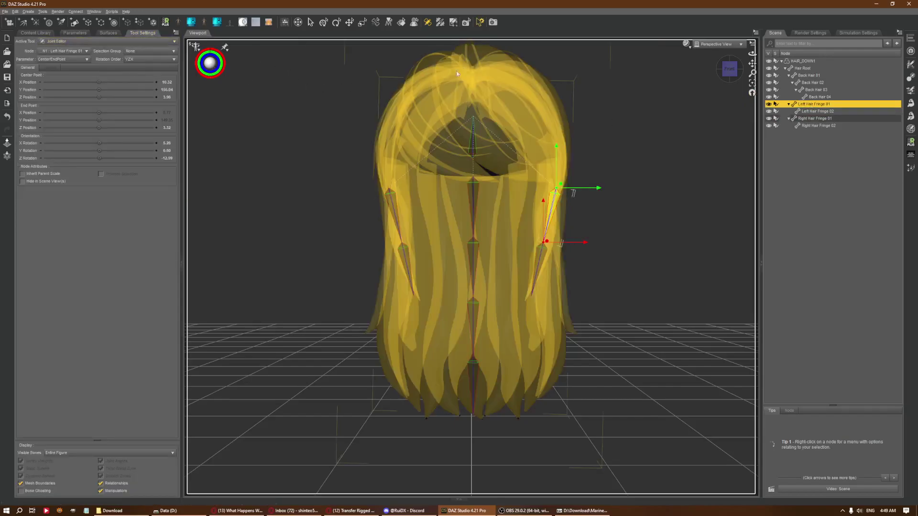
left_click(440, 22)
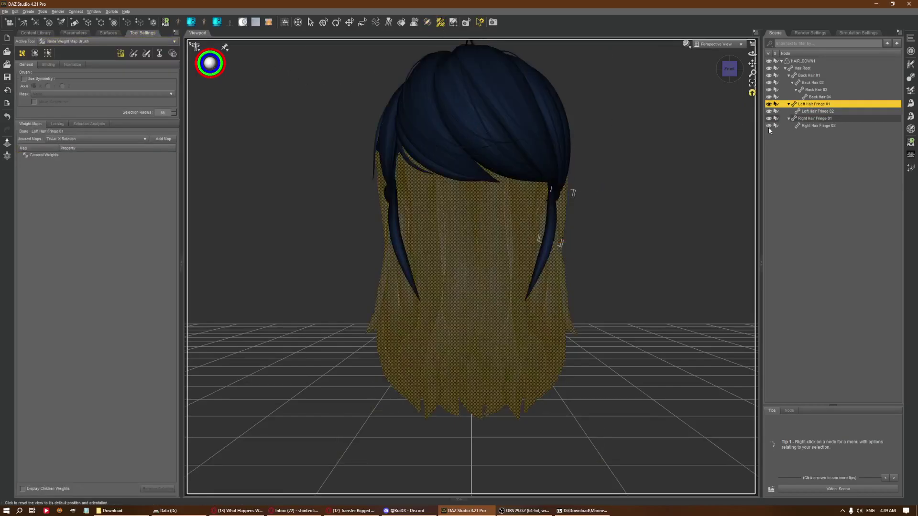
left_click(50, 155)
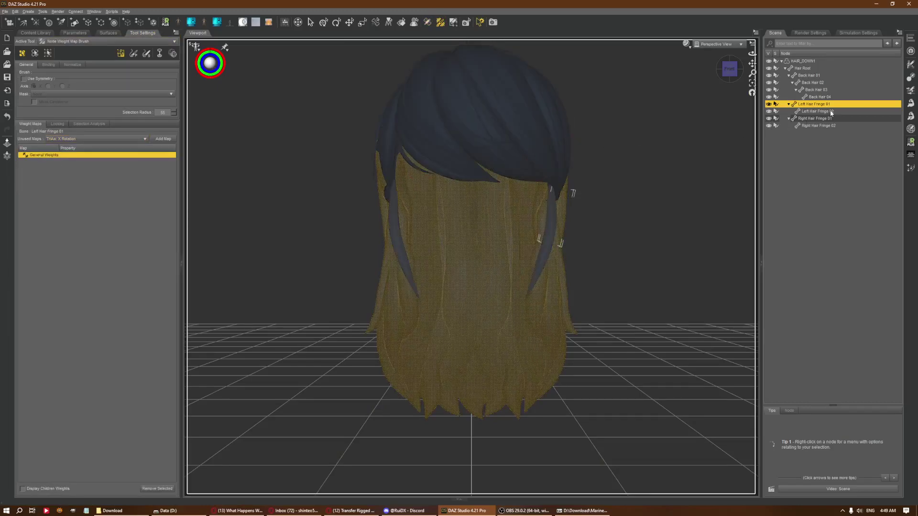
Step: Select all faces of the left fringe strand by growing the selection from its tip, with brush symmetry turned off
left_click(24, 79)
left_click_drag(721, 72, 727, 73)
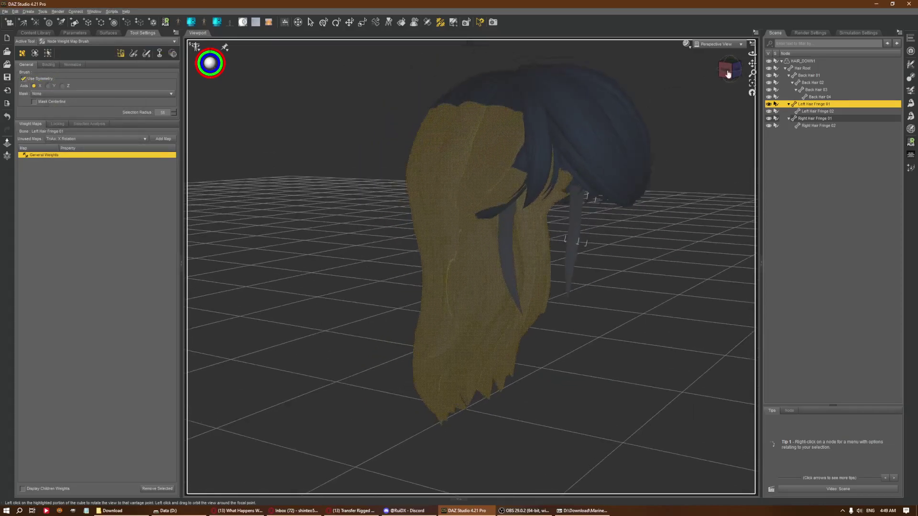
left_click(570, 290)
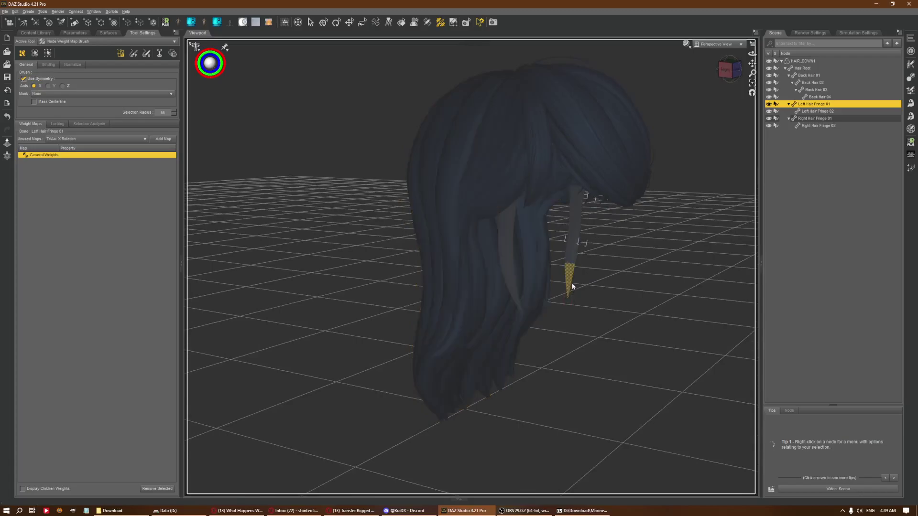
left_click_drag(572, 282, 572, 282)
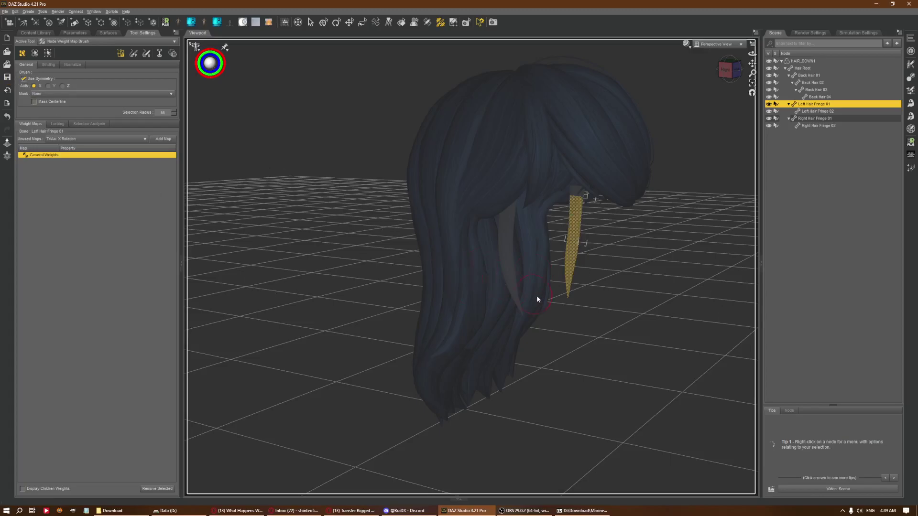
key("ctrl+z")
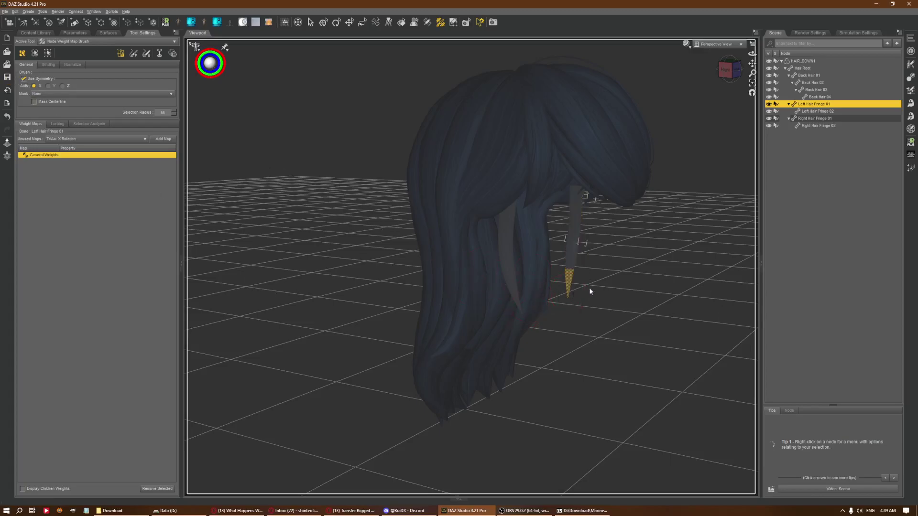
left_click(724, 71)
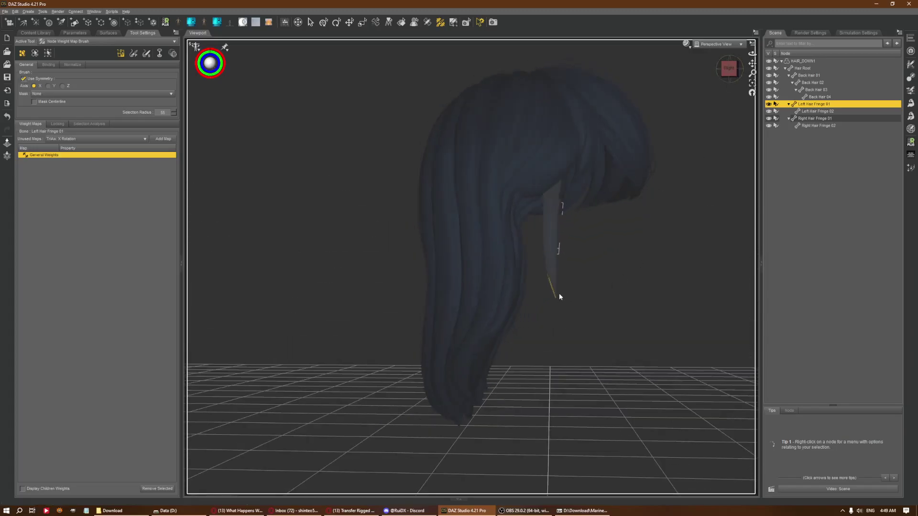
left_click_drag(725, 70, 660, 66)
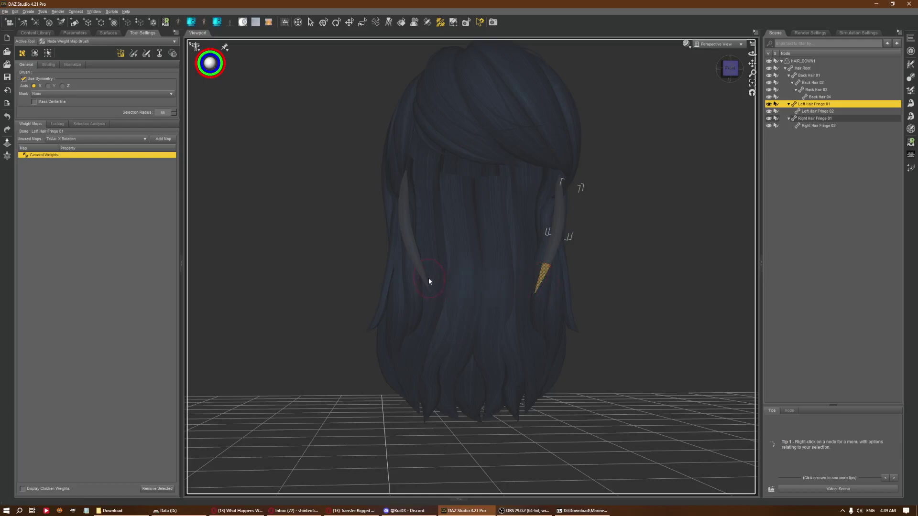
left_click(24, 79)
key("ctrl+plus")
key("ctrl+plus")
key("ctrl+plus")
key("ctrl+plus")
key("ctrl+plus")
key("ctrl+plus")
key("ctrl+plus")
key("ctrl+plus")
key("ctrl+plus")
key("ctrl+plus")
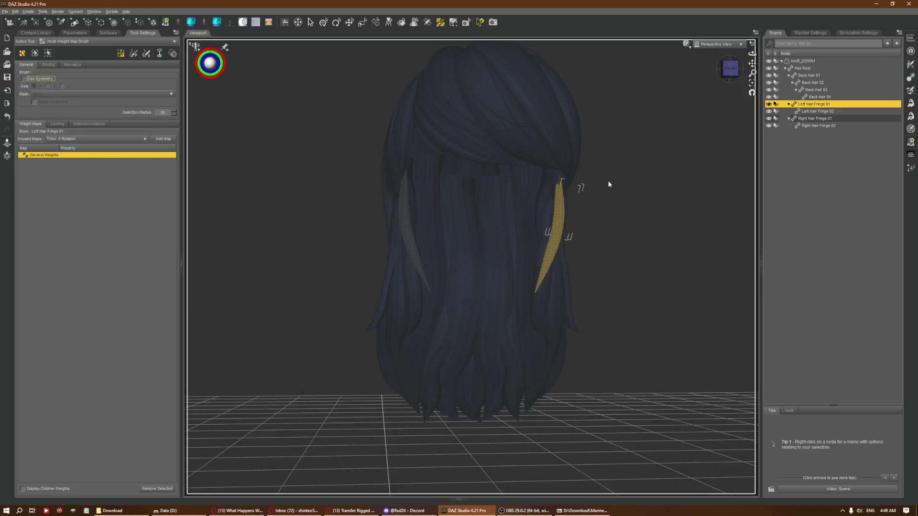
Step: Fill the selected left fringe faces with 100% weight in Left Hair Fringe 01's General Weights map
mouse_move(730, 68)
left_mouse_down()
mouse_move(749, 74)
mouse_move(737, 73)
left_mouse_up()
left_click(736, 72)
right_click(659, 150)
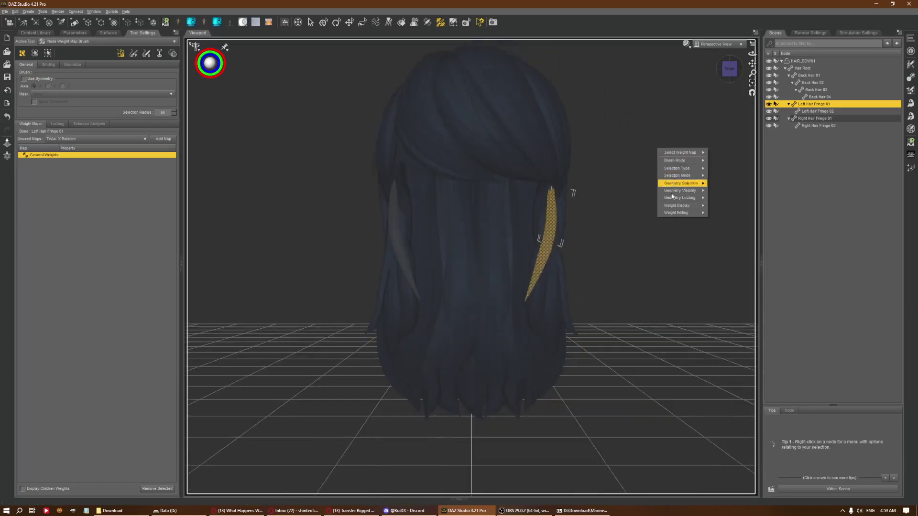
mouse_move(681, 213)
left_click(653, 183)
right_click(639, 177)
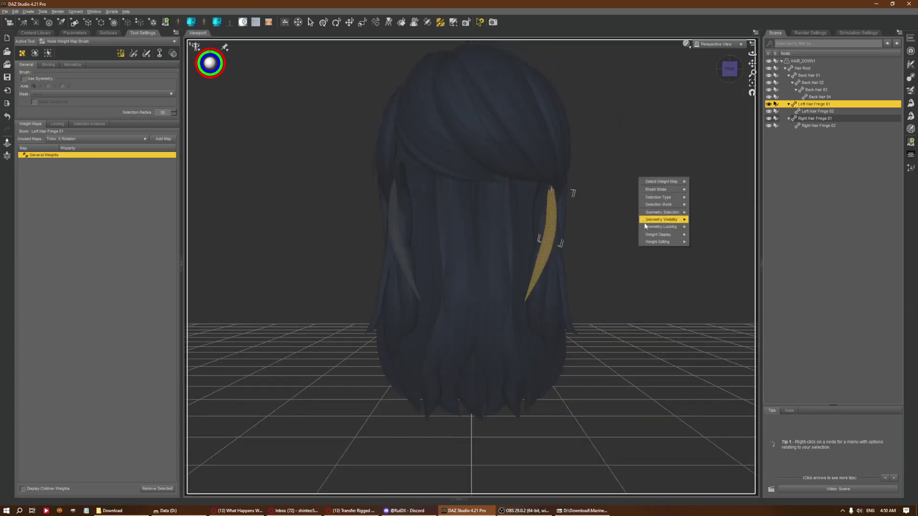
mouse_move(662, 242)
left_click(700, 242)
left_click(337, 201)
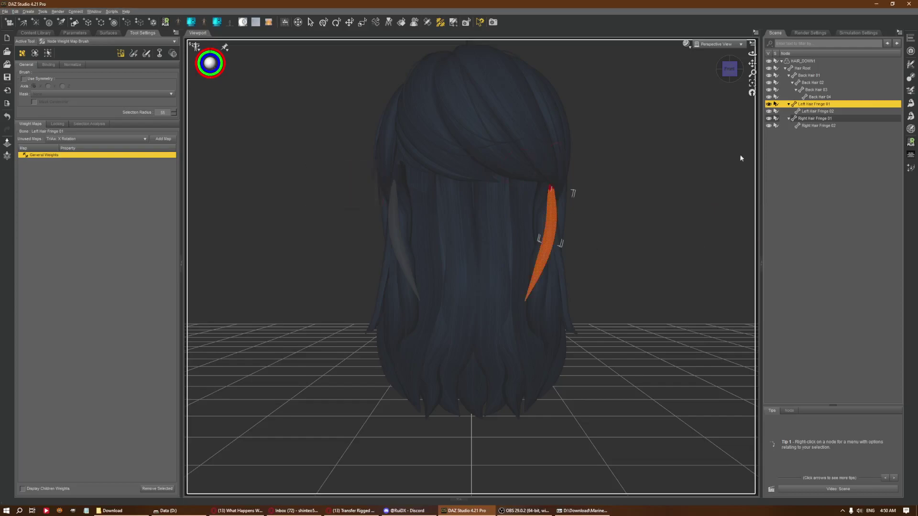
Step: Fill the selected lower faces of the left fringe strand with 100% weight for Left Hair Fringe 02
left_click(819, 112)
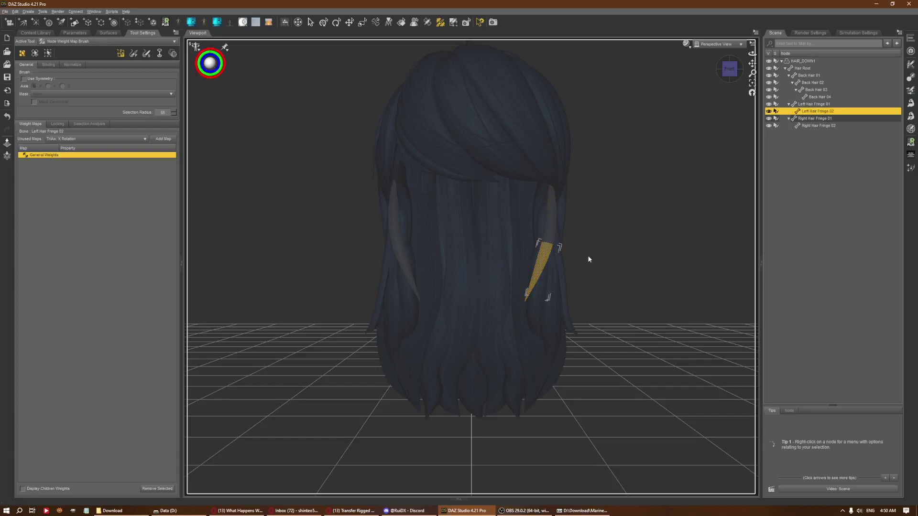
right_click(611, 252)
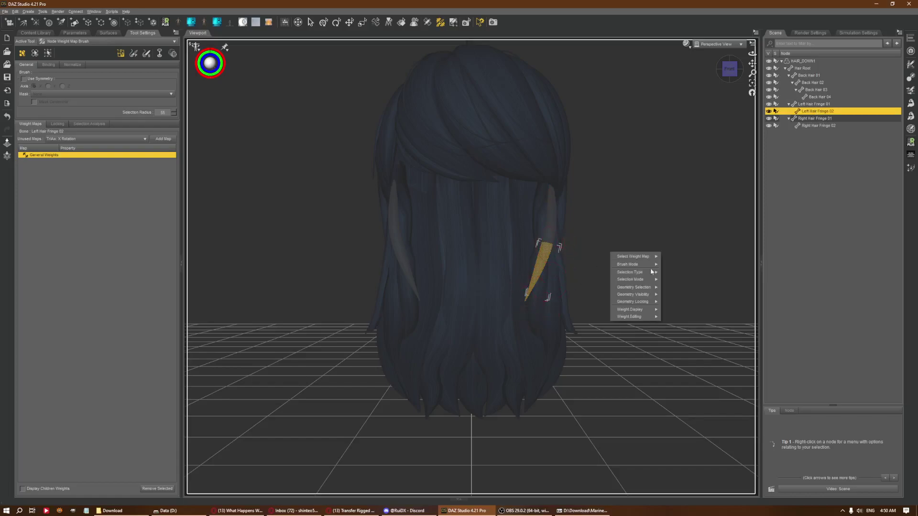
mouse_move(631, 314)
left_click(670, 317)
left_click(350, 200)
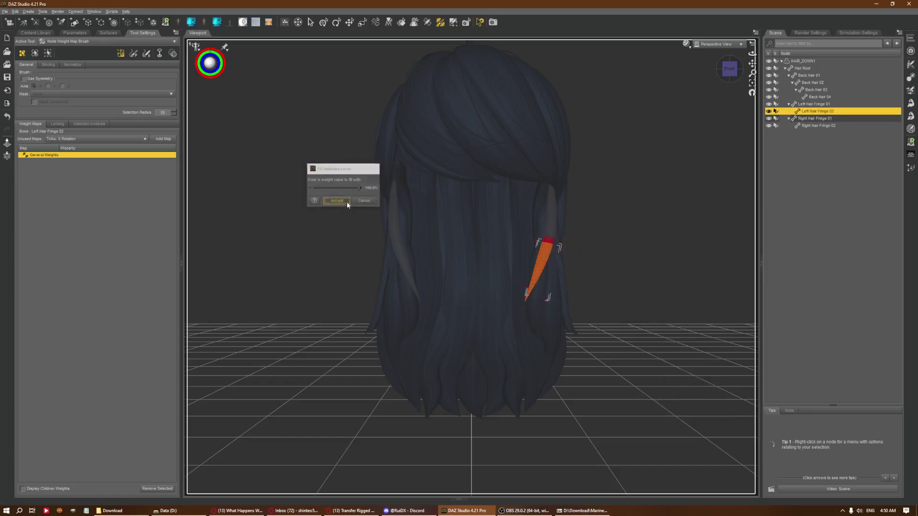
Step: Fill the whole right fringe strand with 100% weight for Right Hair Fringe 01
left_click(822, 118)
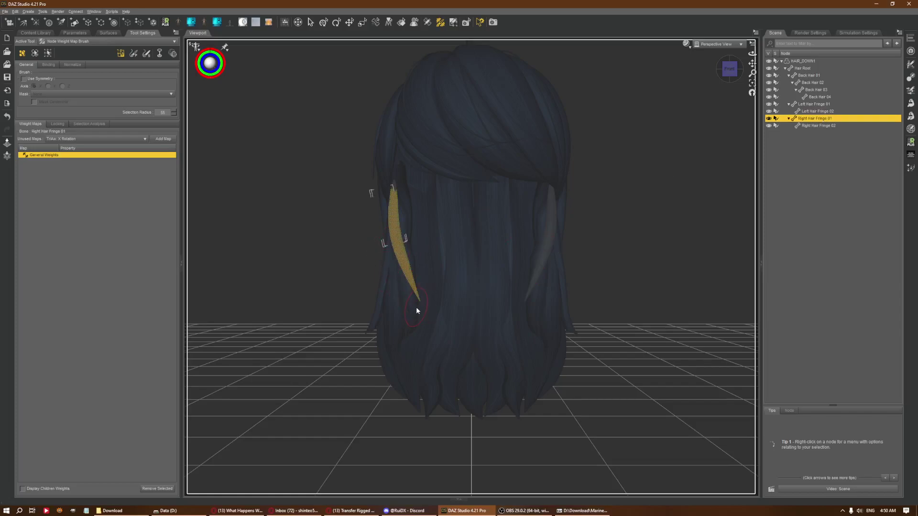
right_click(323, 259)
mouse_move(349, 327)
left_click(382, 326)
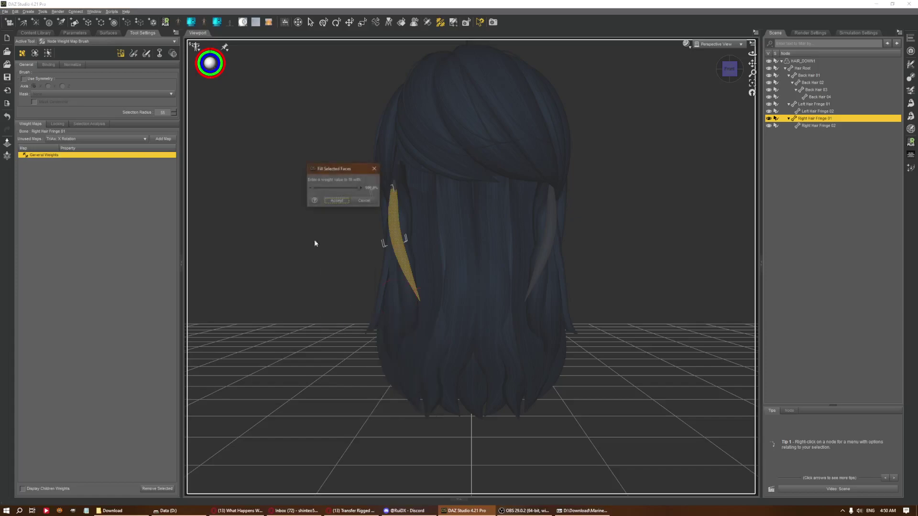
left_click(336, 201)
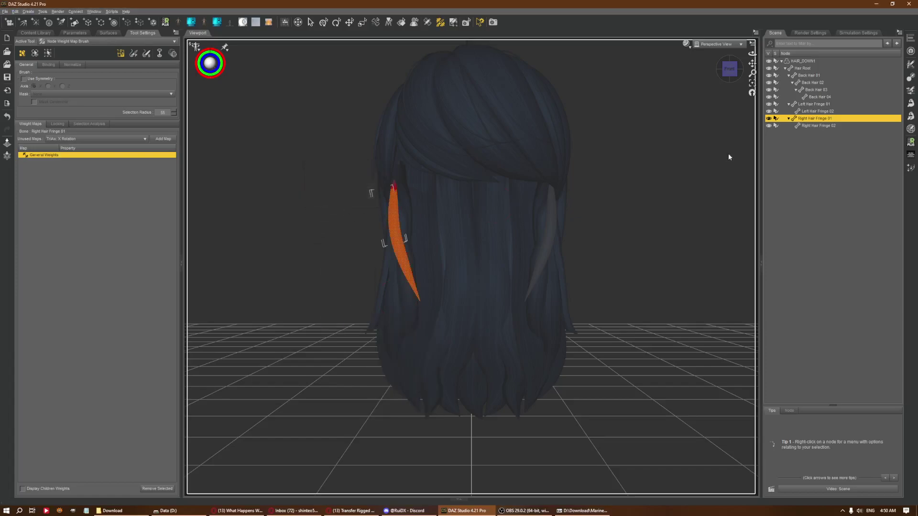
Step: Fill the lower part of the right fringe strand with 100% weight for Right Hair Fringe 02
left_click(812, 126)
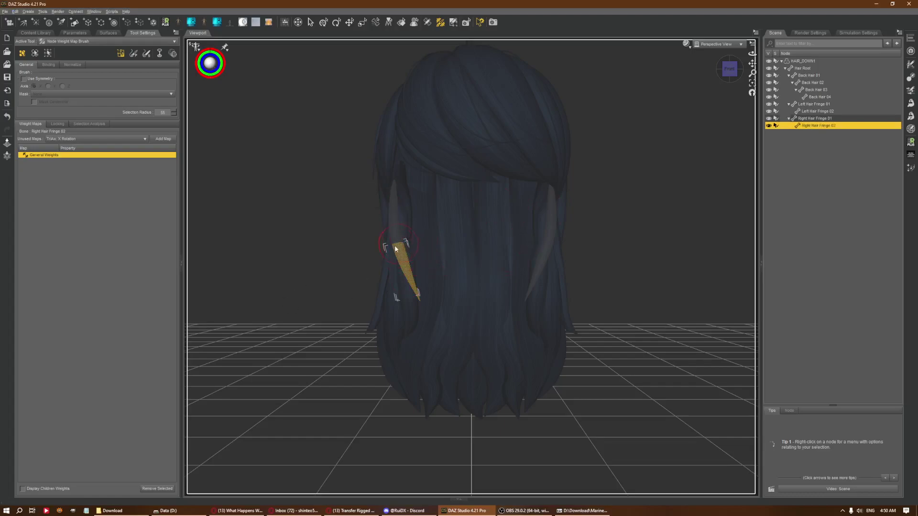
right_click(353, 272)
mouse_move(364, 328)
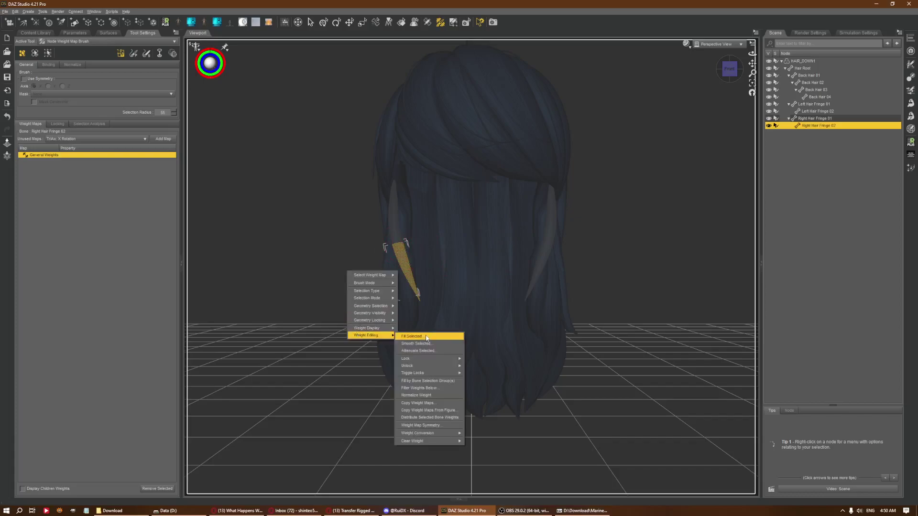
left_click(416, 330)
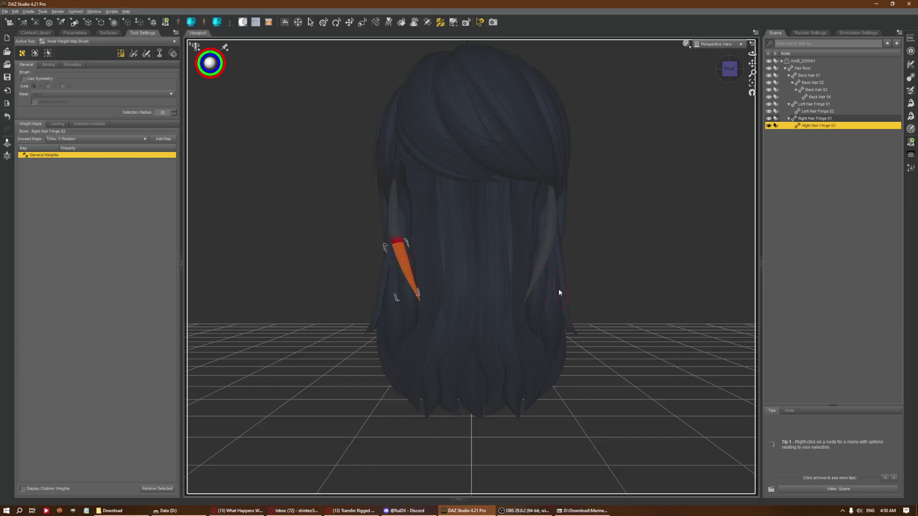
Step: Smooth the Right Hair Fringe 02 weights across the selected faces of the fringe strands
right_click(579, 308)
mouse_move(597, 374)
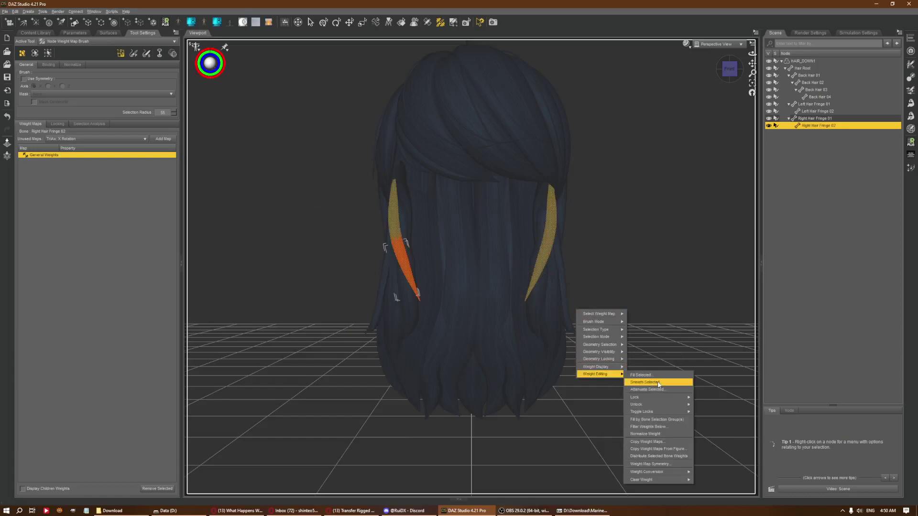
left_click(641, 382)
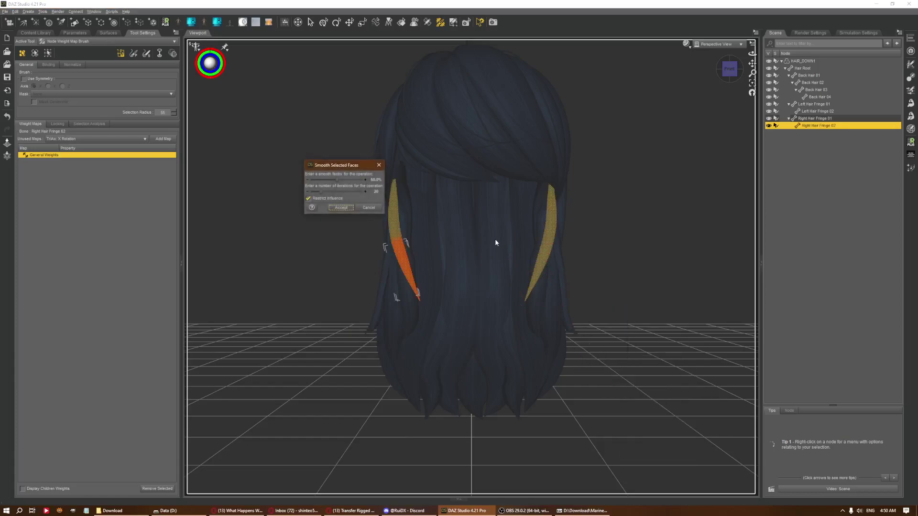
left_click(371, 198)
left_click(377, 192)
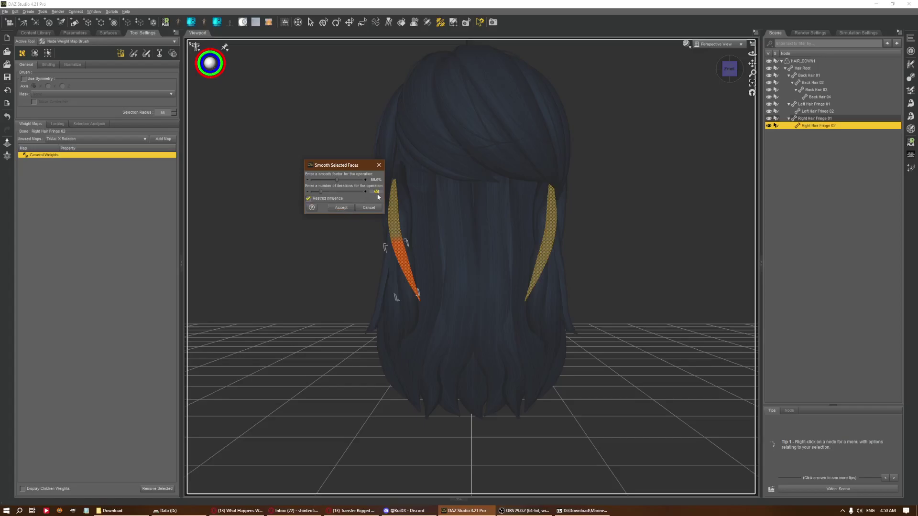
left_click(341, 207)
Step: Switch to the weight painting brush and inspect Right Hair Fringe 01's weight transition along the strand
mouse_move(730, 69)
left_mouse_down()
mouse_move(746, 48)
mouse_move(729, 54)
left_mouse_up()
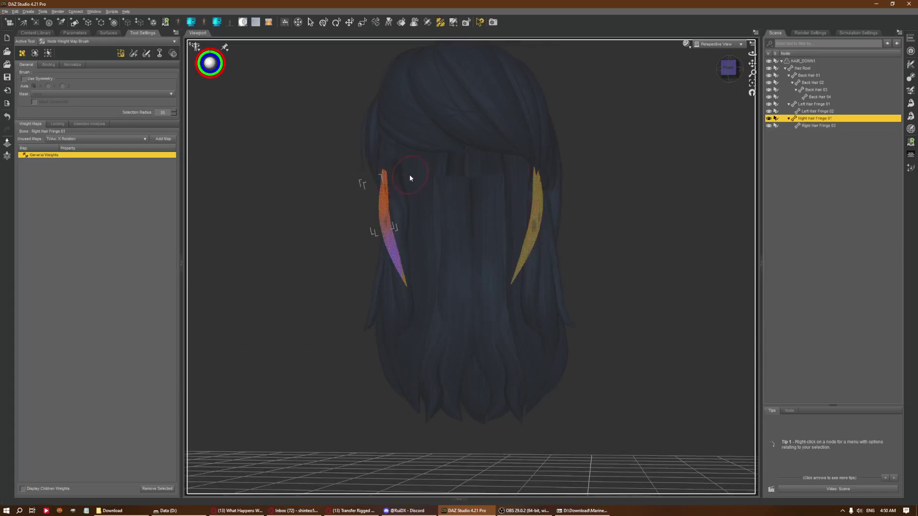
left_click(133, 53)
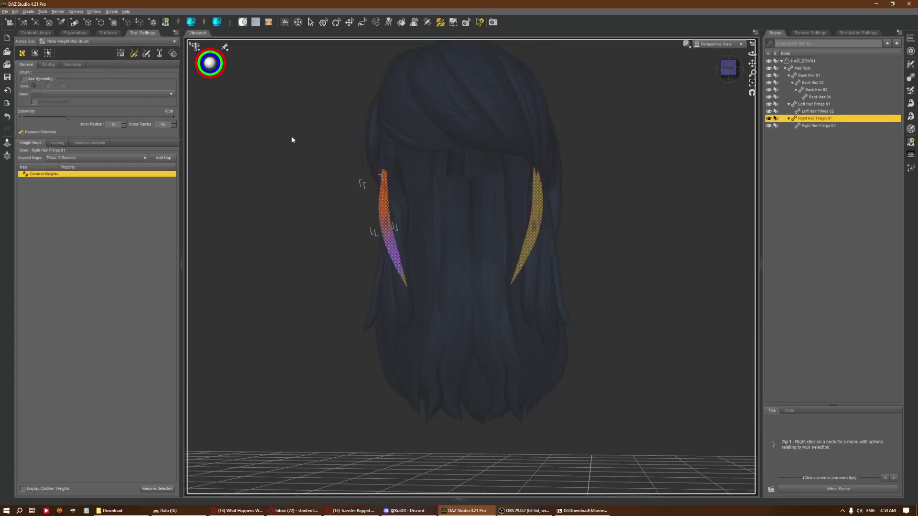
scroll(367, 186, "up", 3)
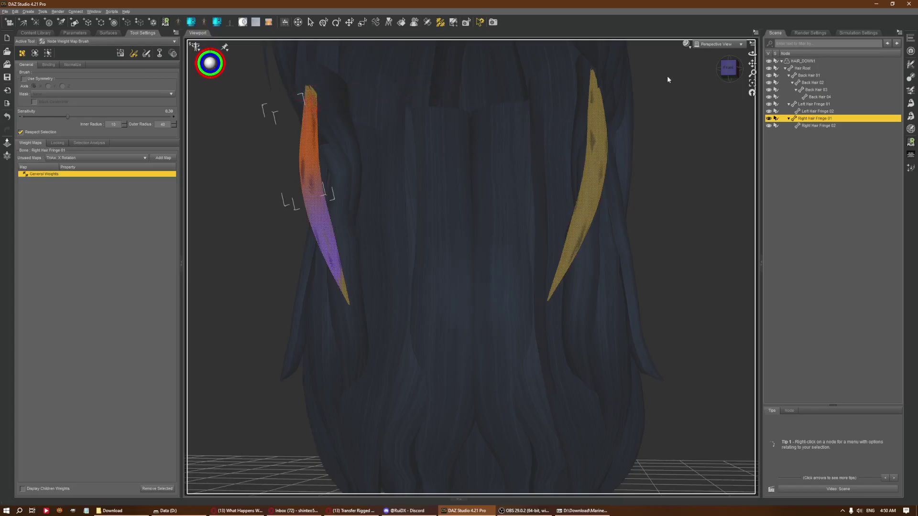
left_click_drag(740, 74, 655, 86)
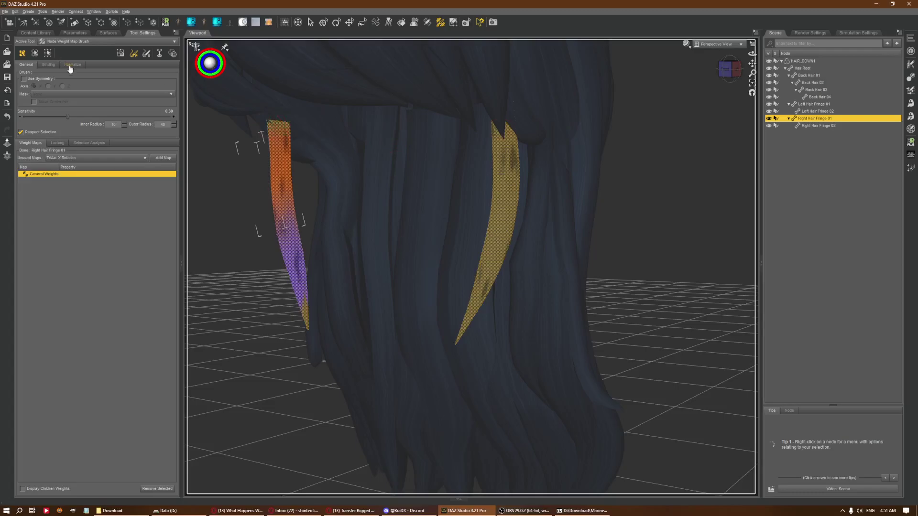
Step: Set Right Hair Fringe 01's X Rotate to about -47.81 and examine how the strand bends
left_click(74, 33)
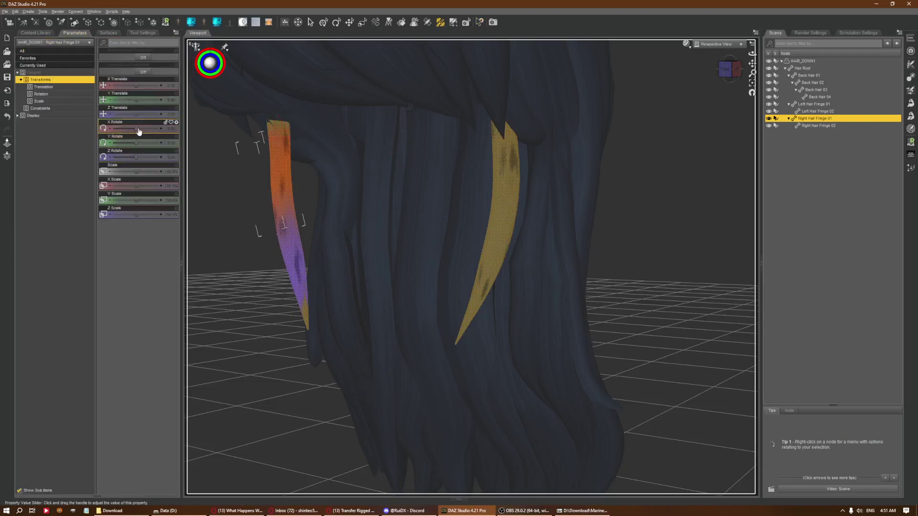
left_click_drag(138, 132, 129, 132)
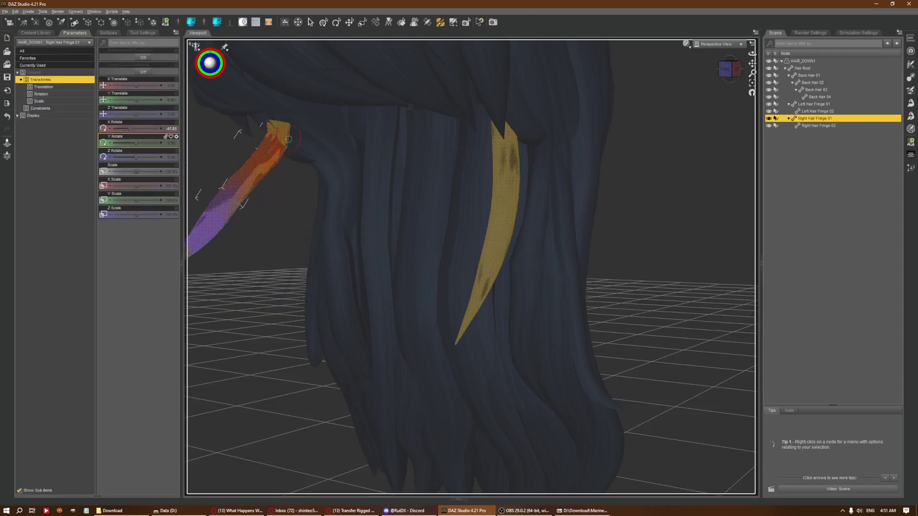
scroll(377, 234, "down", 5)
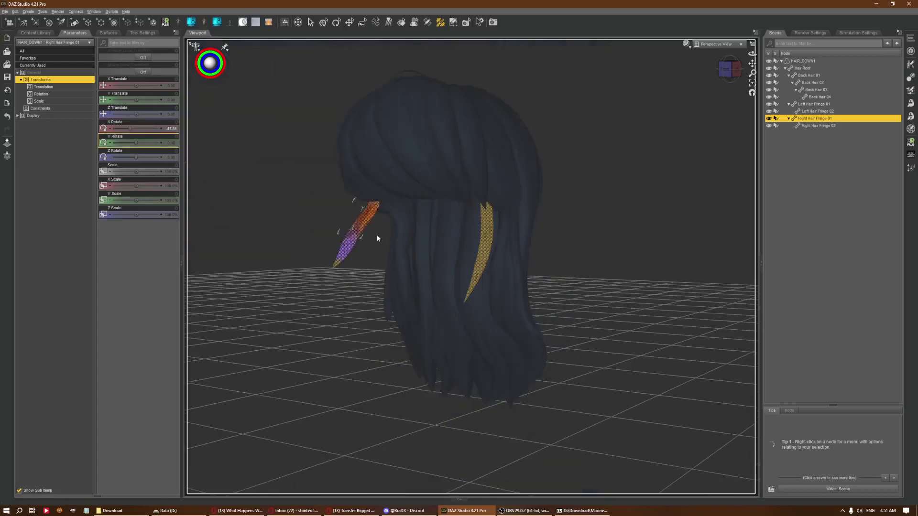
scroll(366, 210, "down", 2)
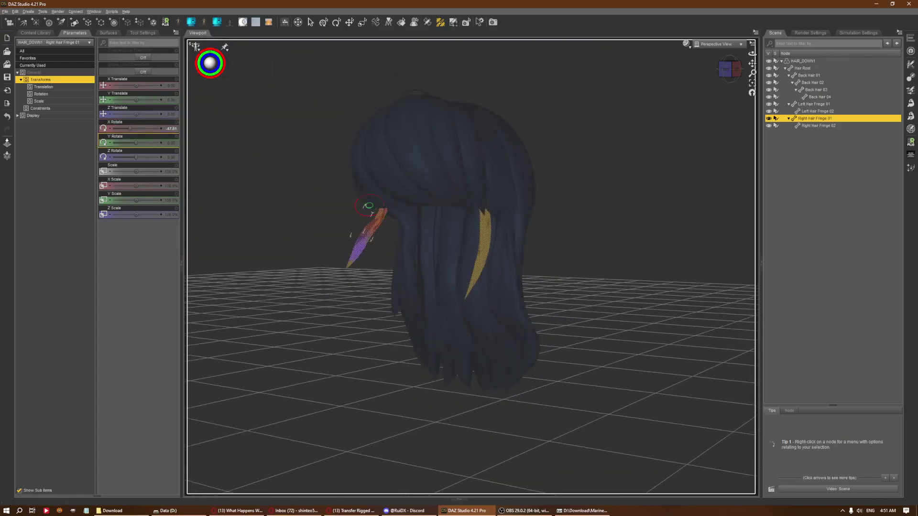
scroll(368, 207, "up", 5)
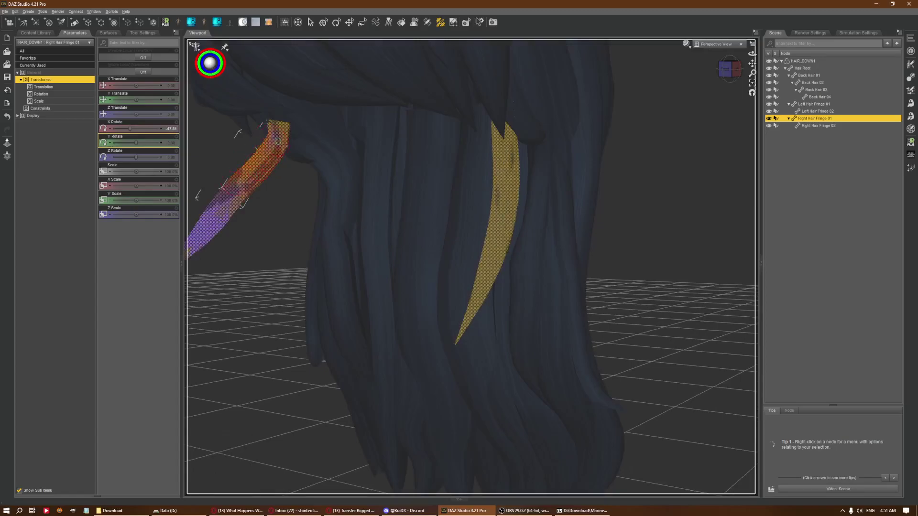
Step: Set Left Hair Fringe 01's X Rotate to about -50 and examine the bent strand alongside the right fringe
middle_click_drag(713, 125, 741, 126)
left_click(808, 105)
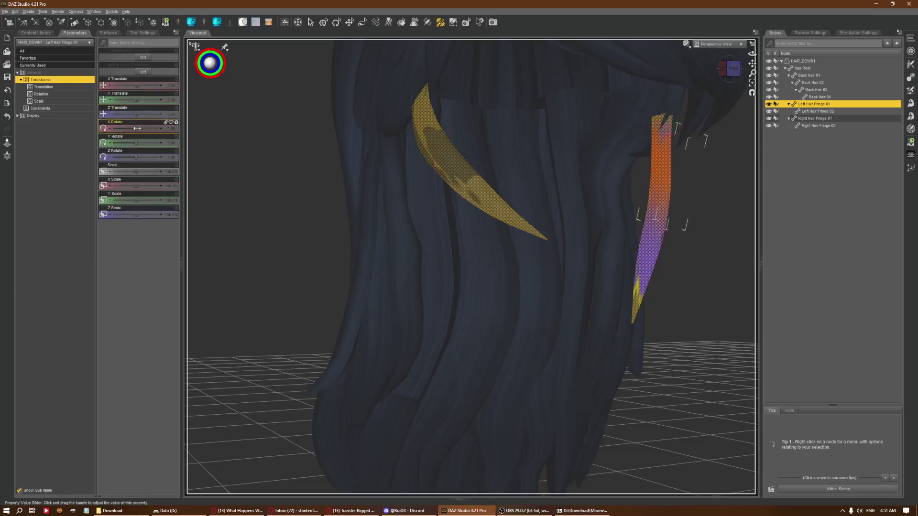
left_click_drag(135, 128, 129, 128)
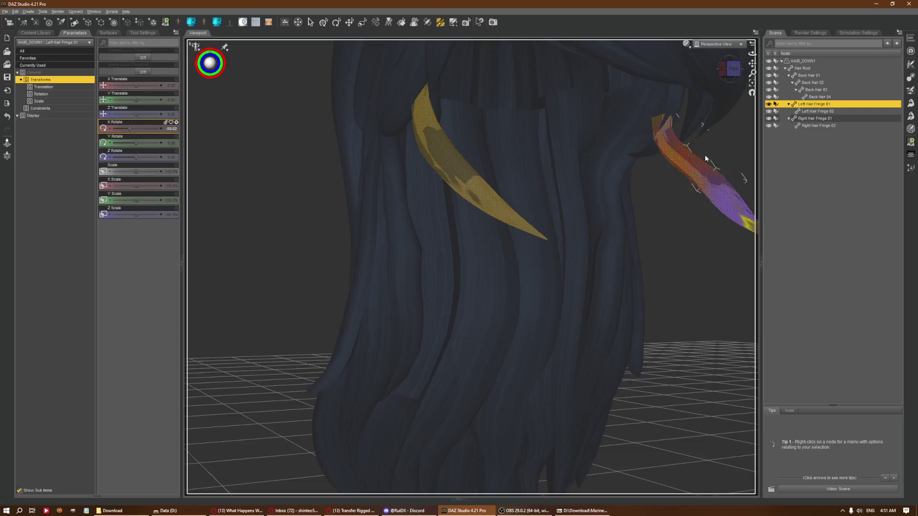
left_click_drag(730, 69, 732, 73)
scroll(501, 234, "down", 5)
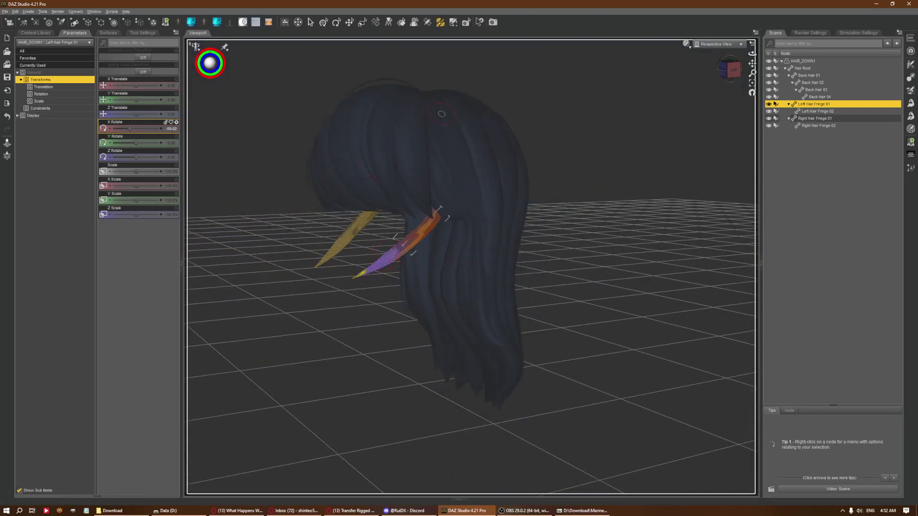
Step: Leave weight painting and reset X Rotate to 0 on all four left and right fringe bones, then deselect them
left_click(323, 22)
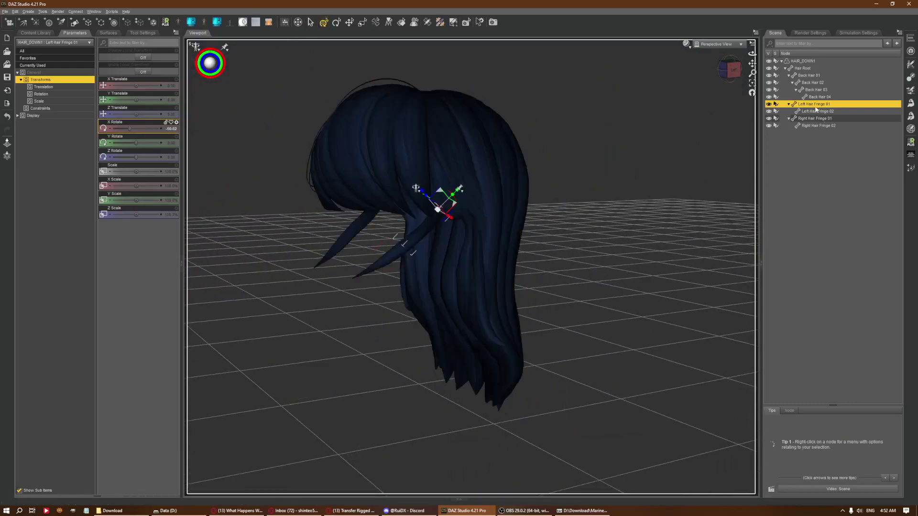
left_click(815, 125, "shift")
left_click(169, 129)
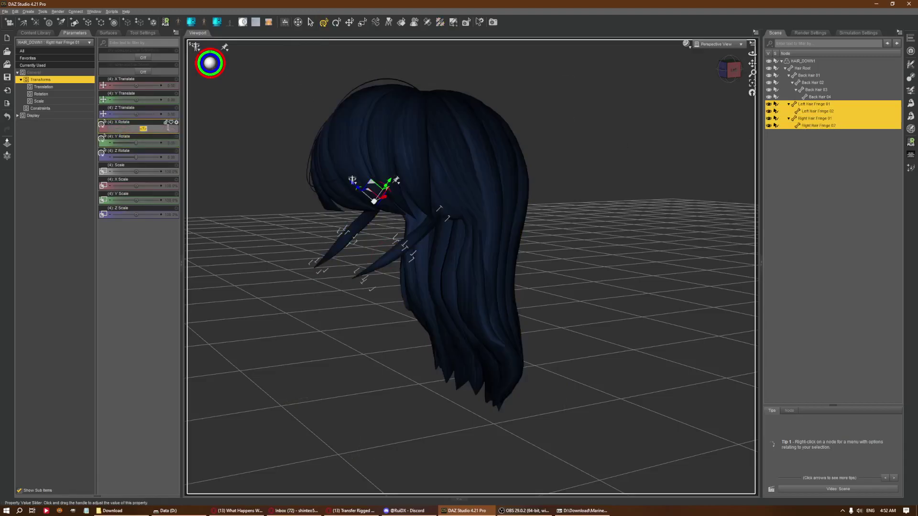
type("0")
key("Return")
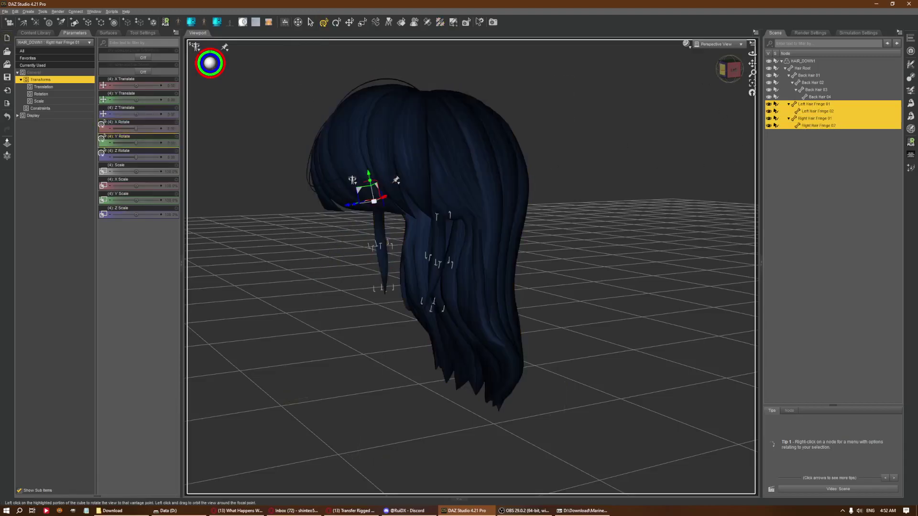
left_click(728, 70)
mouse_move(728, 70)
left_mouse_down()
mouse_move(715, 101)
mouse_move(765, 76)
mouse_move(760, 67)
mouse_move(722, 71)
mouse_move(717, 84)
mouse_move(724, 77)
left_mouse_up()
left_click(679, 161)
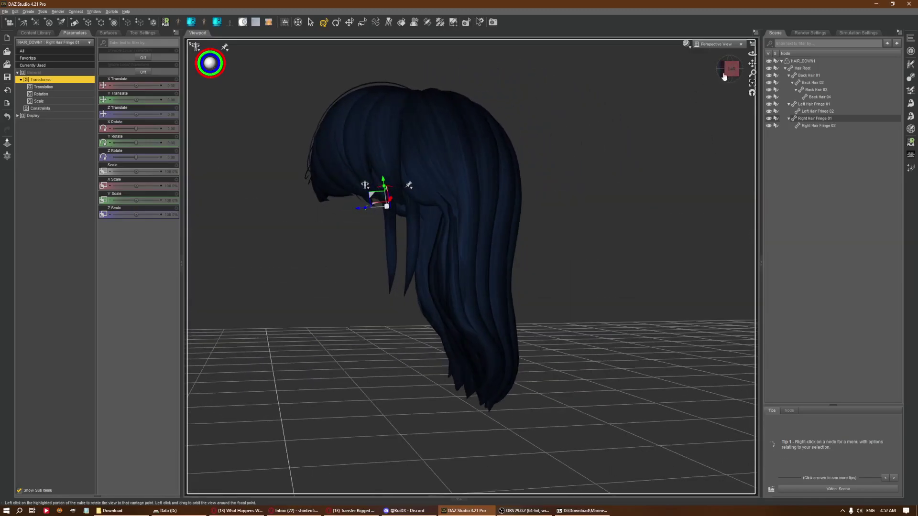
Step: Select the HAIR_DOWN1 figure, collapse its bone hierarchy and start saving it as a Figure/Prop support asset
left_click(798, 62)
left_click(782, 62)
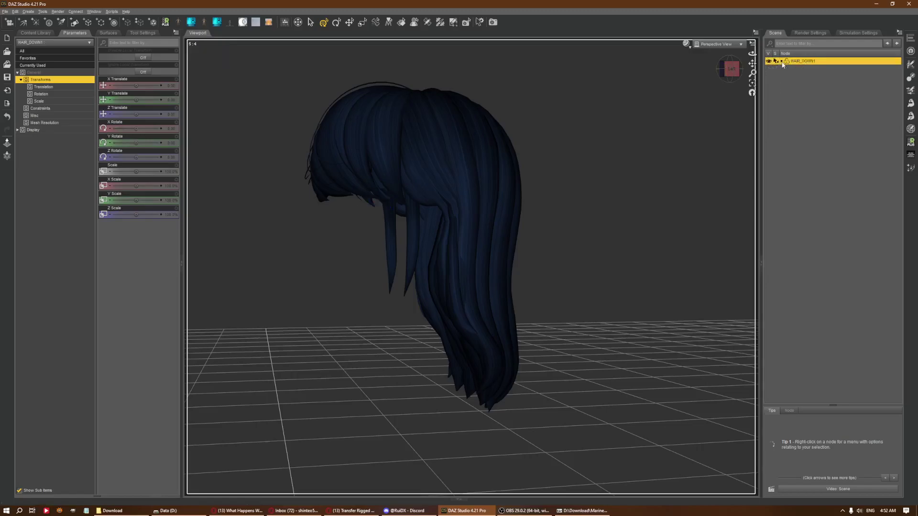
left_click(4, 11)
mouse_move(23, 63)
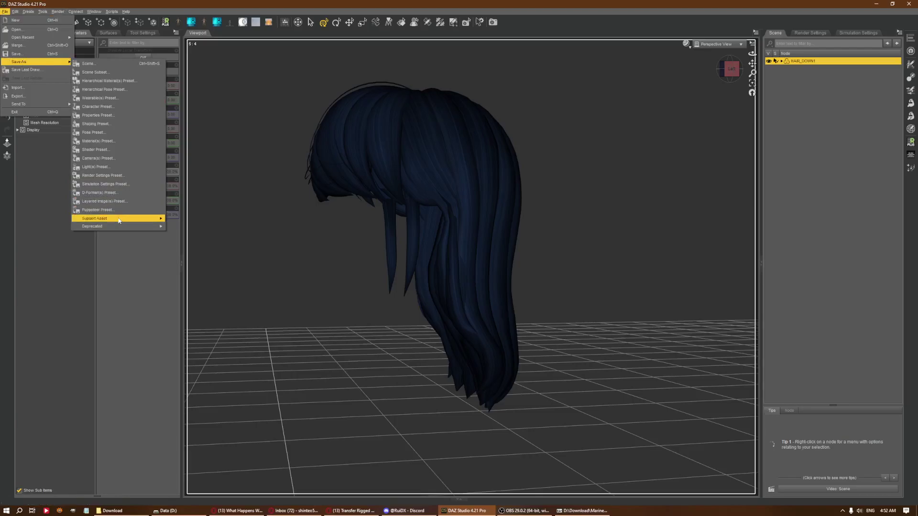
mouse_move(153, 218)
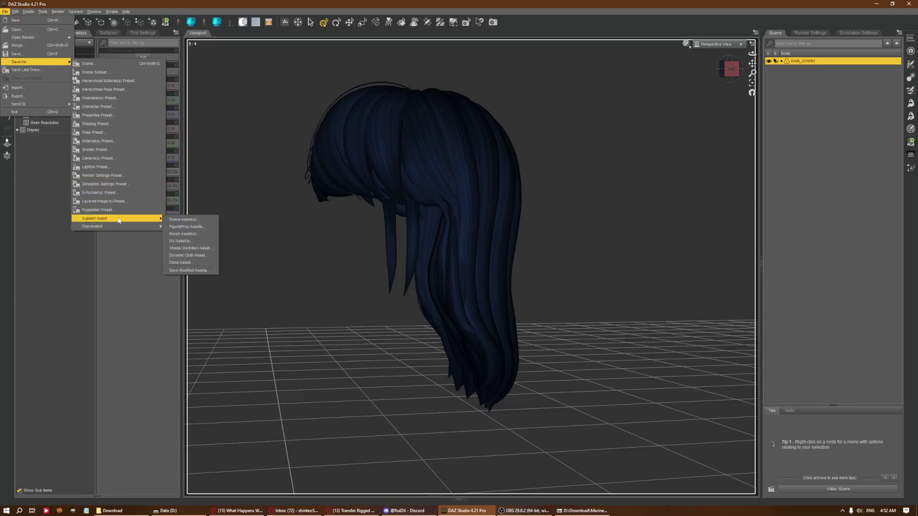
left_click(209, 228)
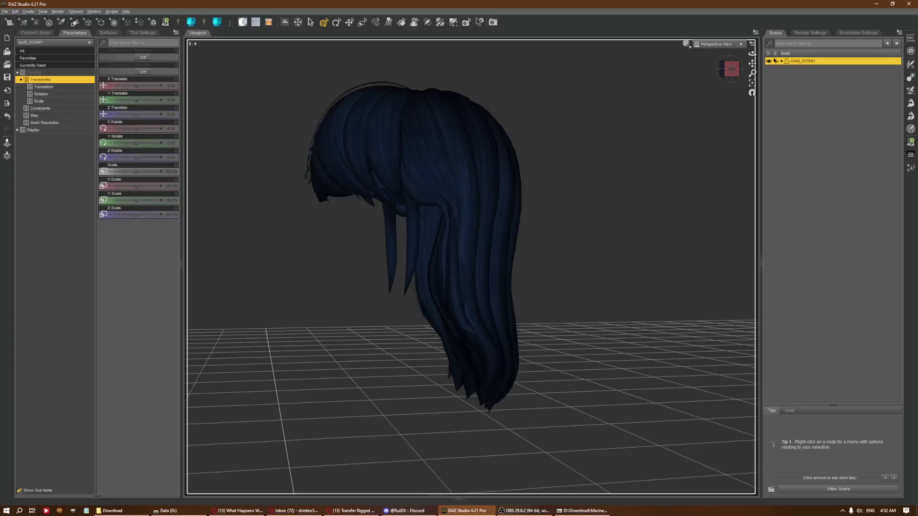